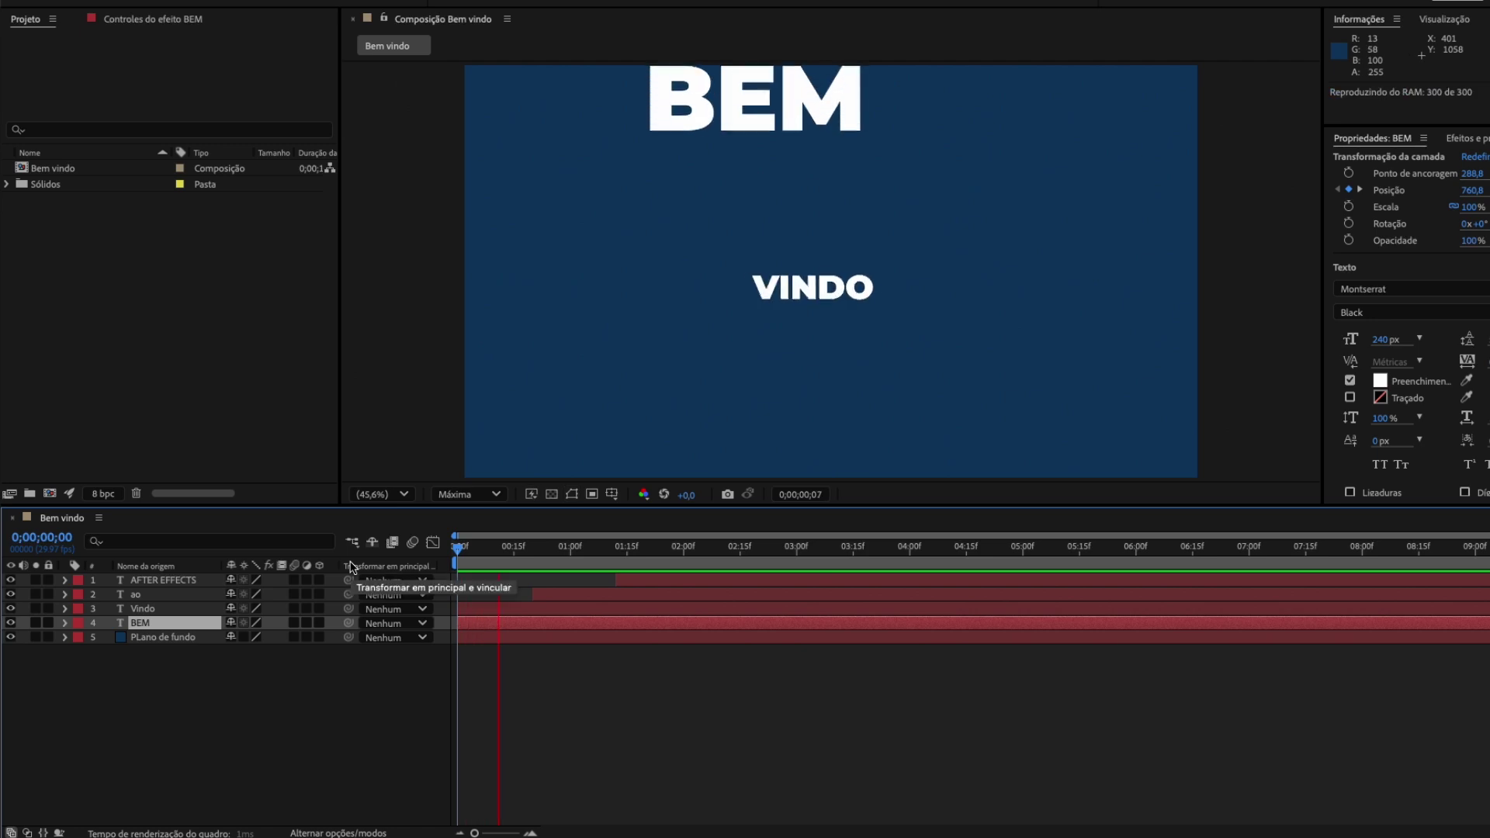
# Apply Easy Ease (Atenuação simples) to both Position keyframes of the BEM layer
pyautogui.press('space')
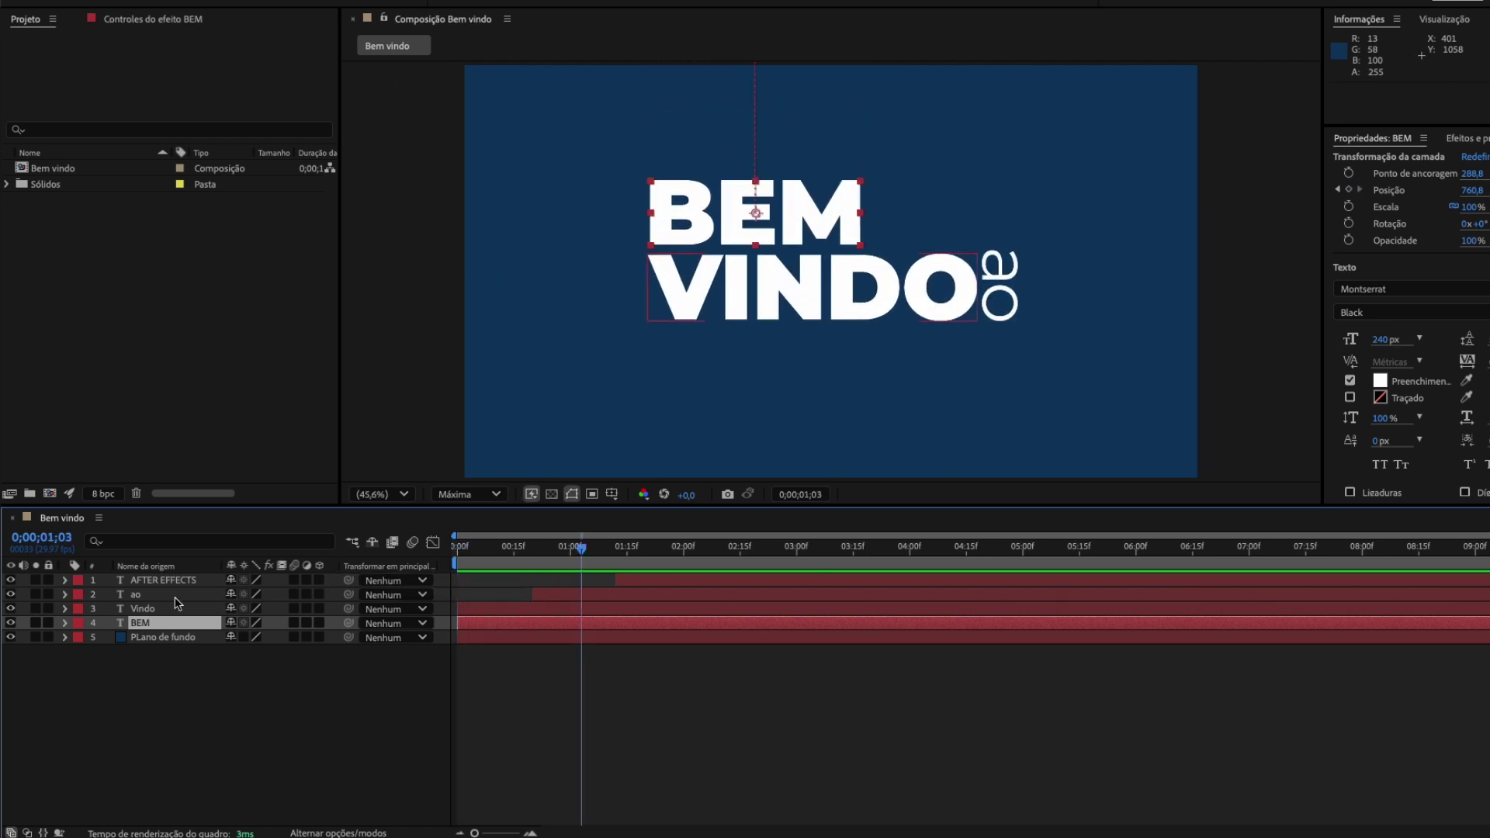
pyautogui.click(65, 624)
pyautogui.click(80, 652)
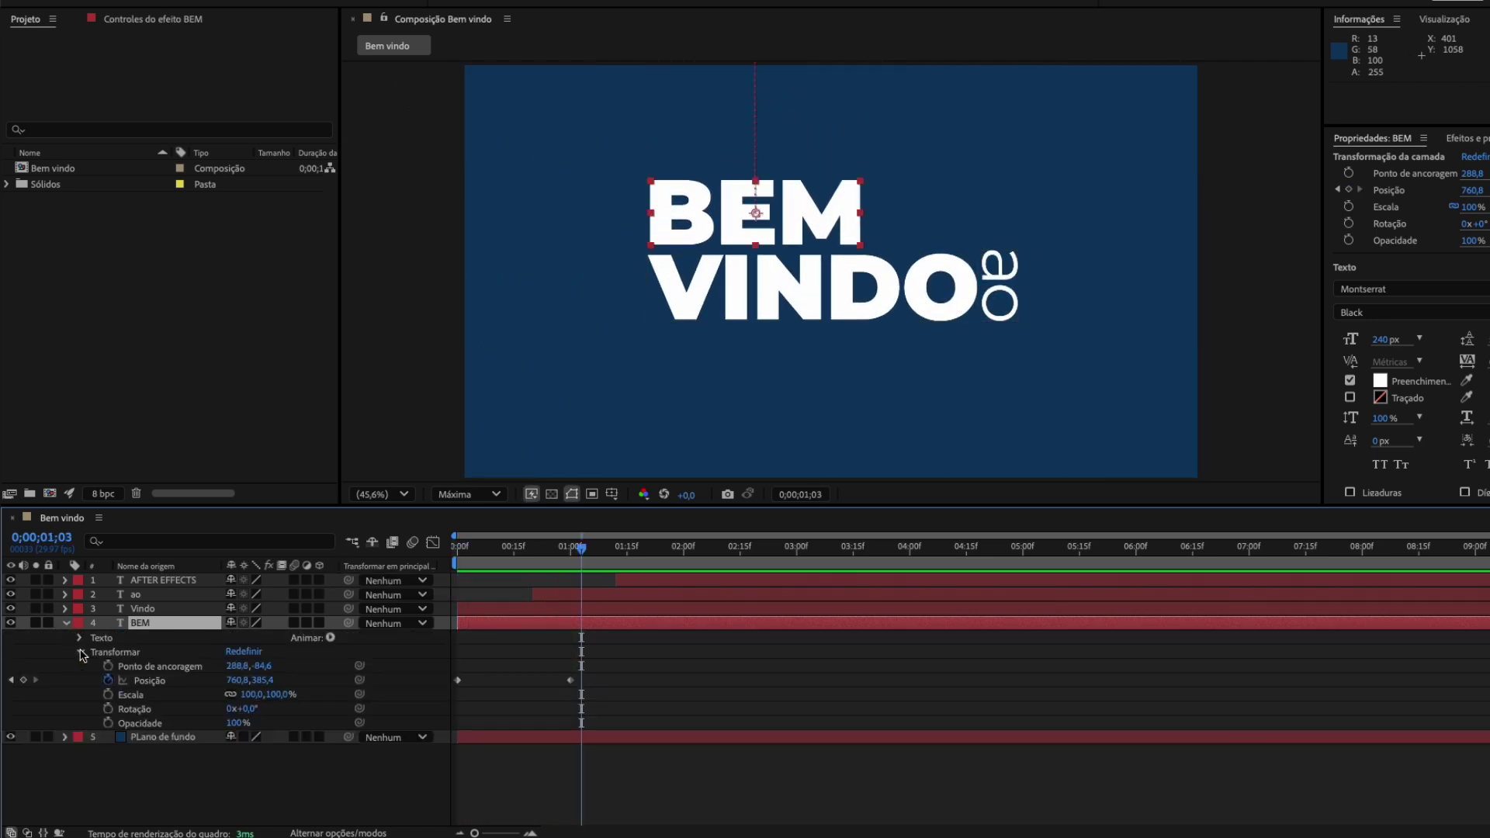
pyautogui.moveTo(518, 557); pyautogui.dragTo(484, 557)
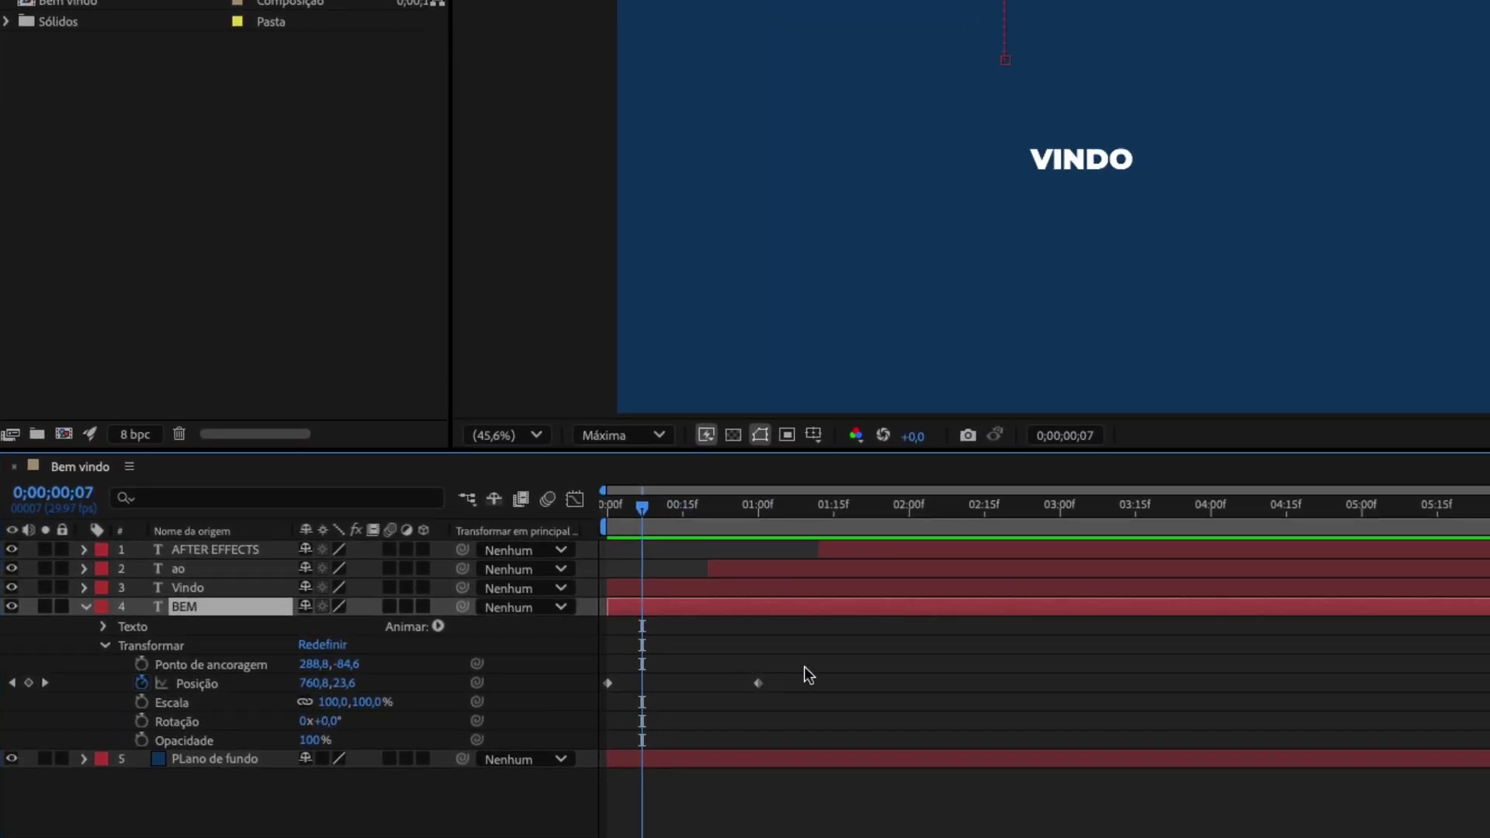
pyautogui.moveTo(805, 667); pyautogui.dragTo(590, 702)
pyautogui.moveTo(871, 648); pyautogui.dragTo(619, 704)
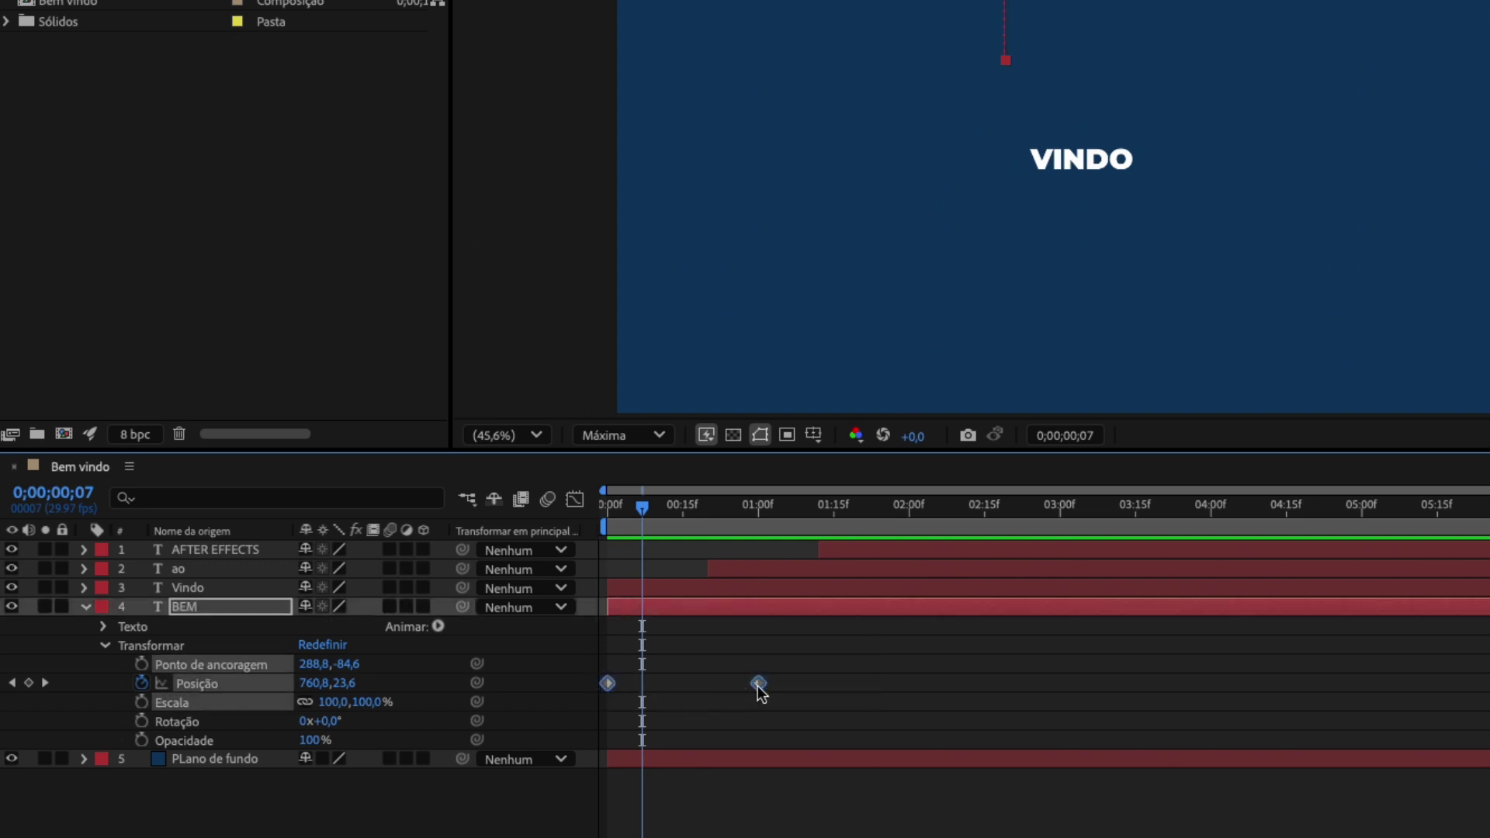
pyautogui.moveTo(873, 649); pyautogui.dragTo(668, 696)
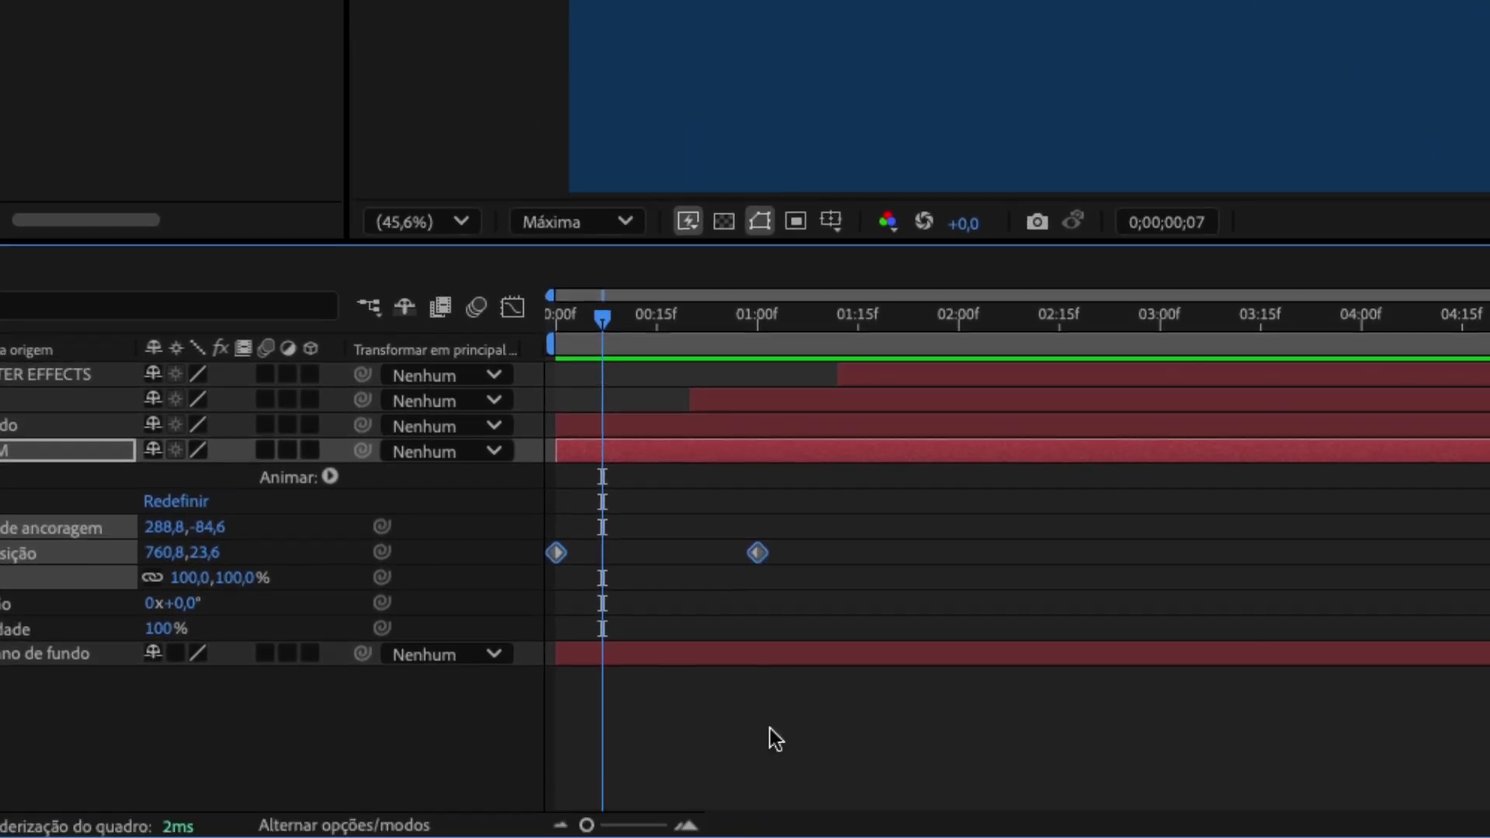
pyautogui.rightClick(759, 685)
pyautogui.moveTo(821, 809)
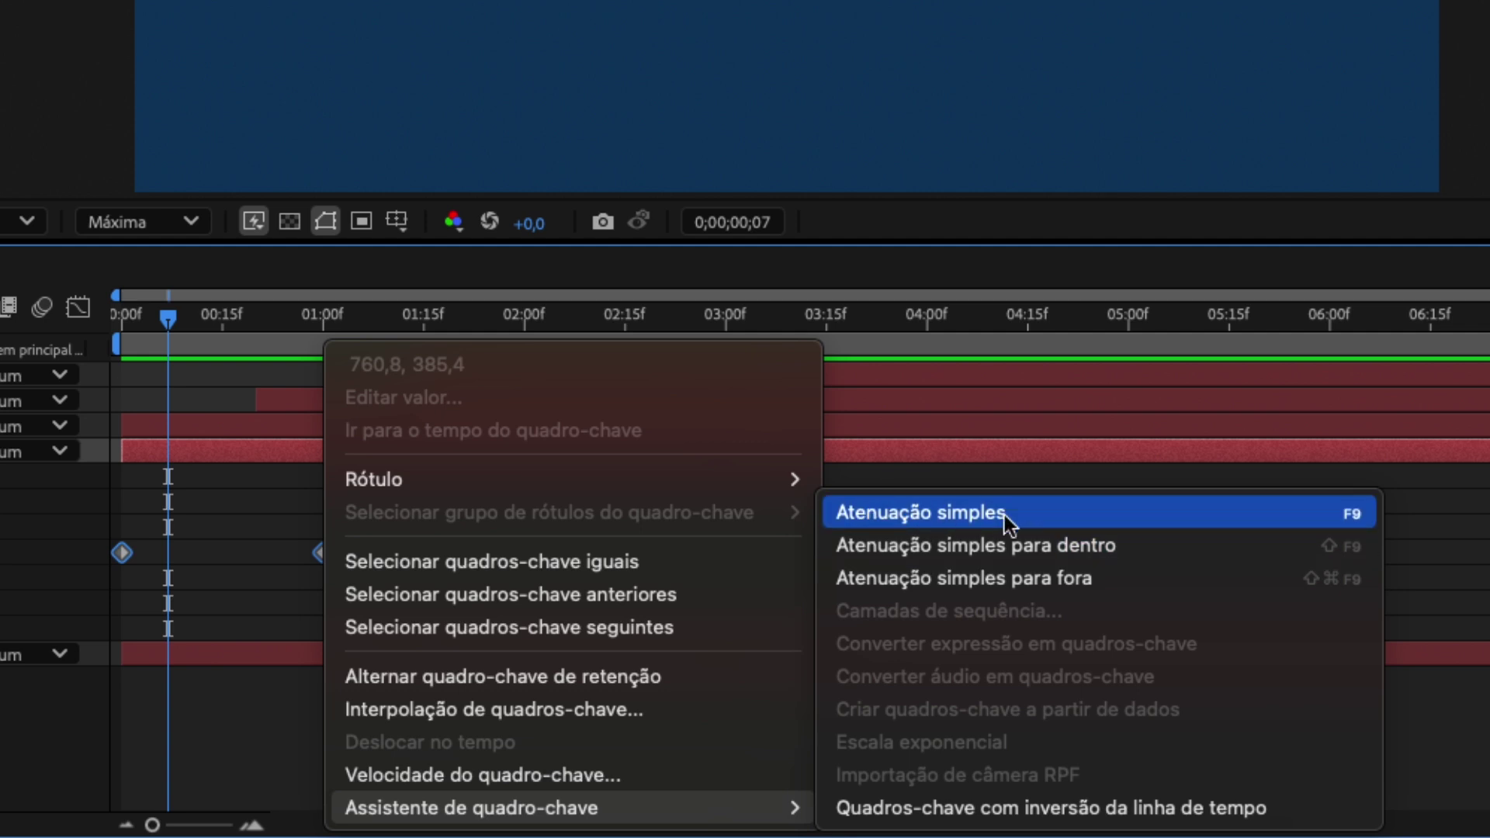
pyautogui.click(930, 510)
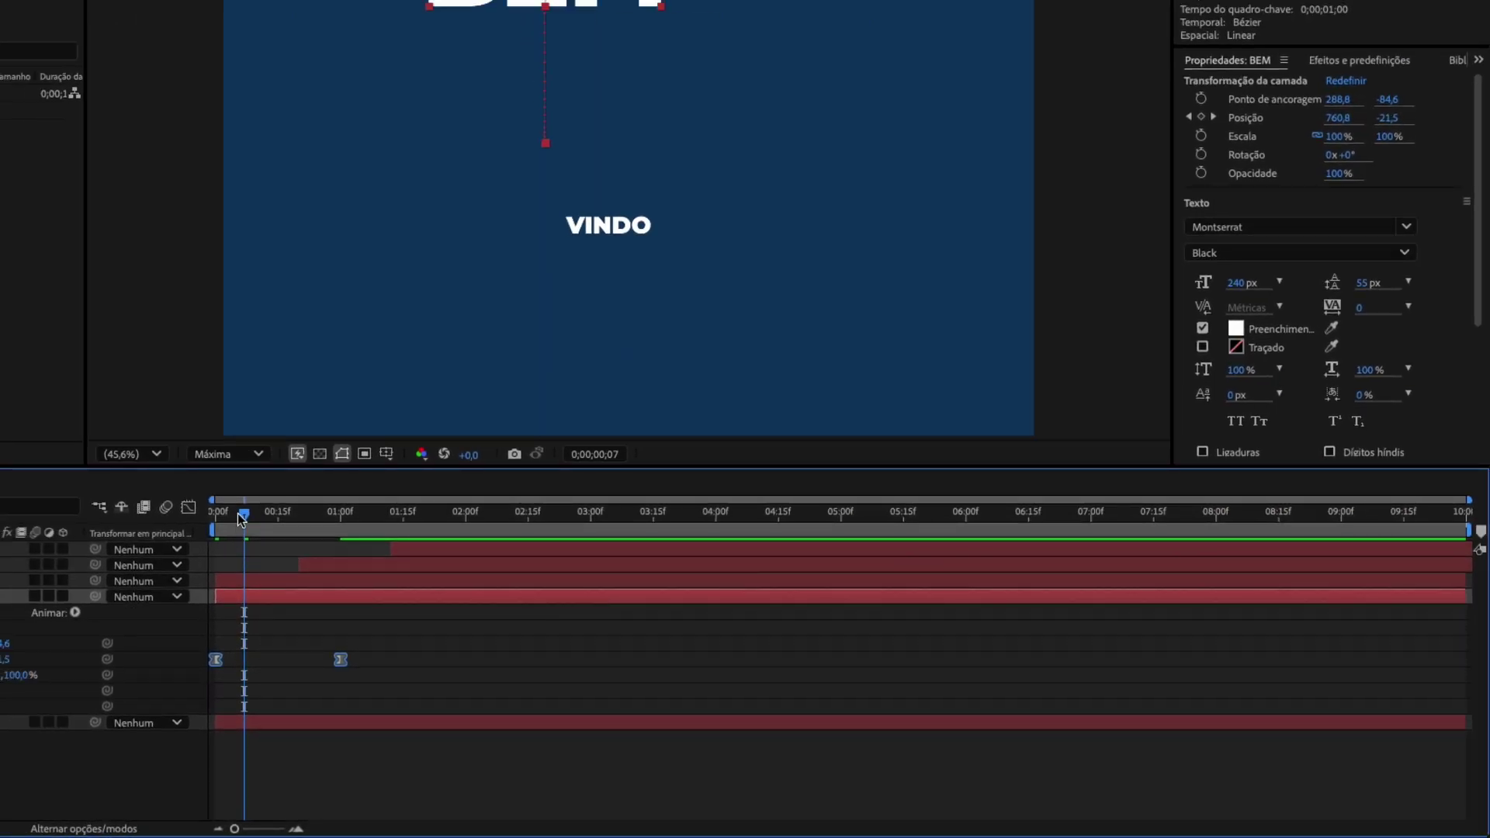
# Preview the composition from the first frame to check the eased movement of BEM
pyautogui.press('Home')
pyautogui.press('space')
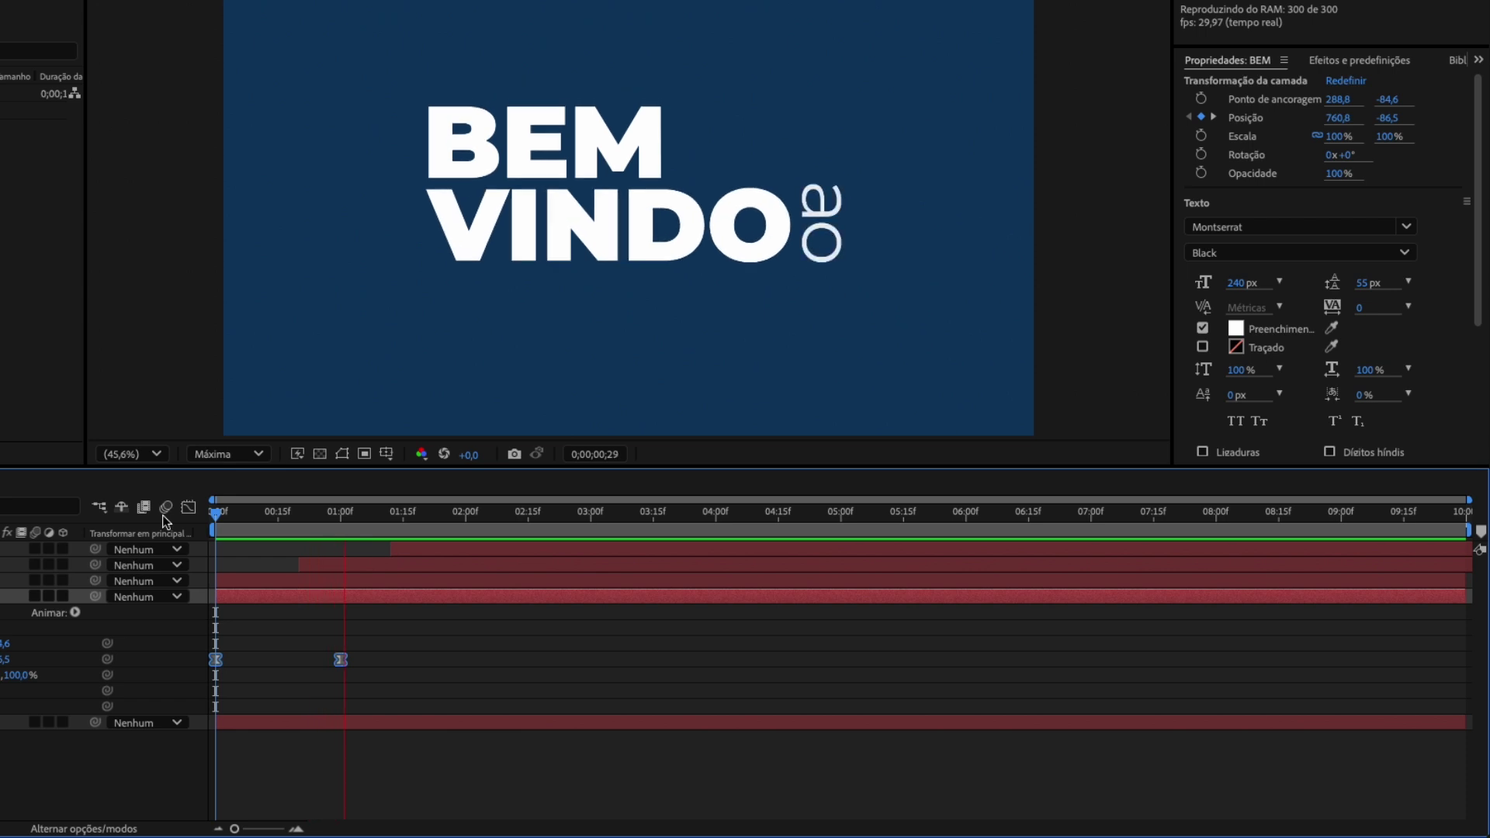
pyautogui.press('space')
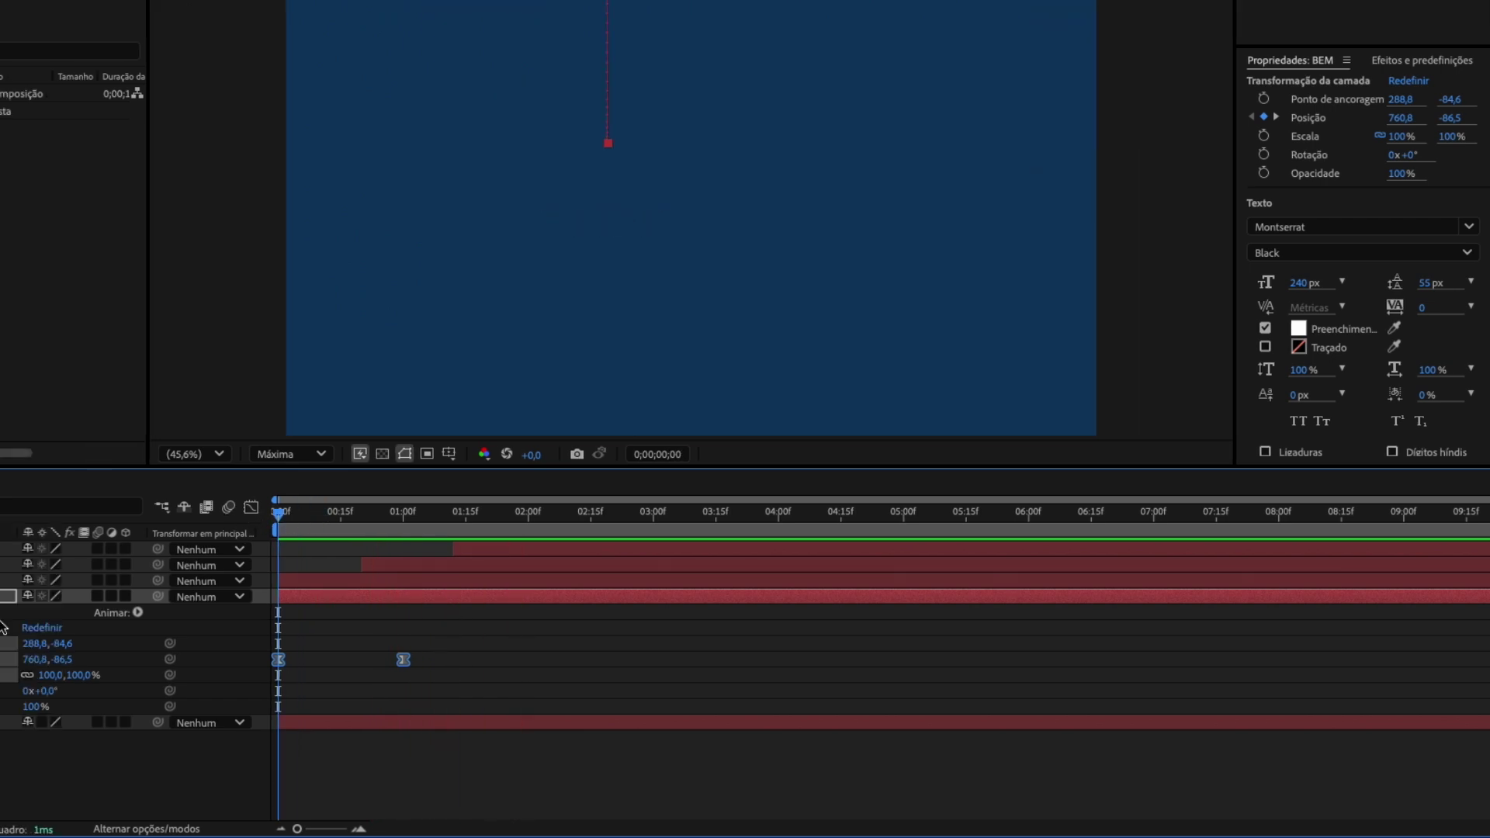
# Collapse the BEM layer and apply Easy Ease (Atenuação simples) to both Scale keyframes of the Vindo layer
pyautogui.click(89, 629)
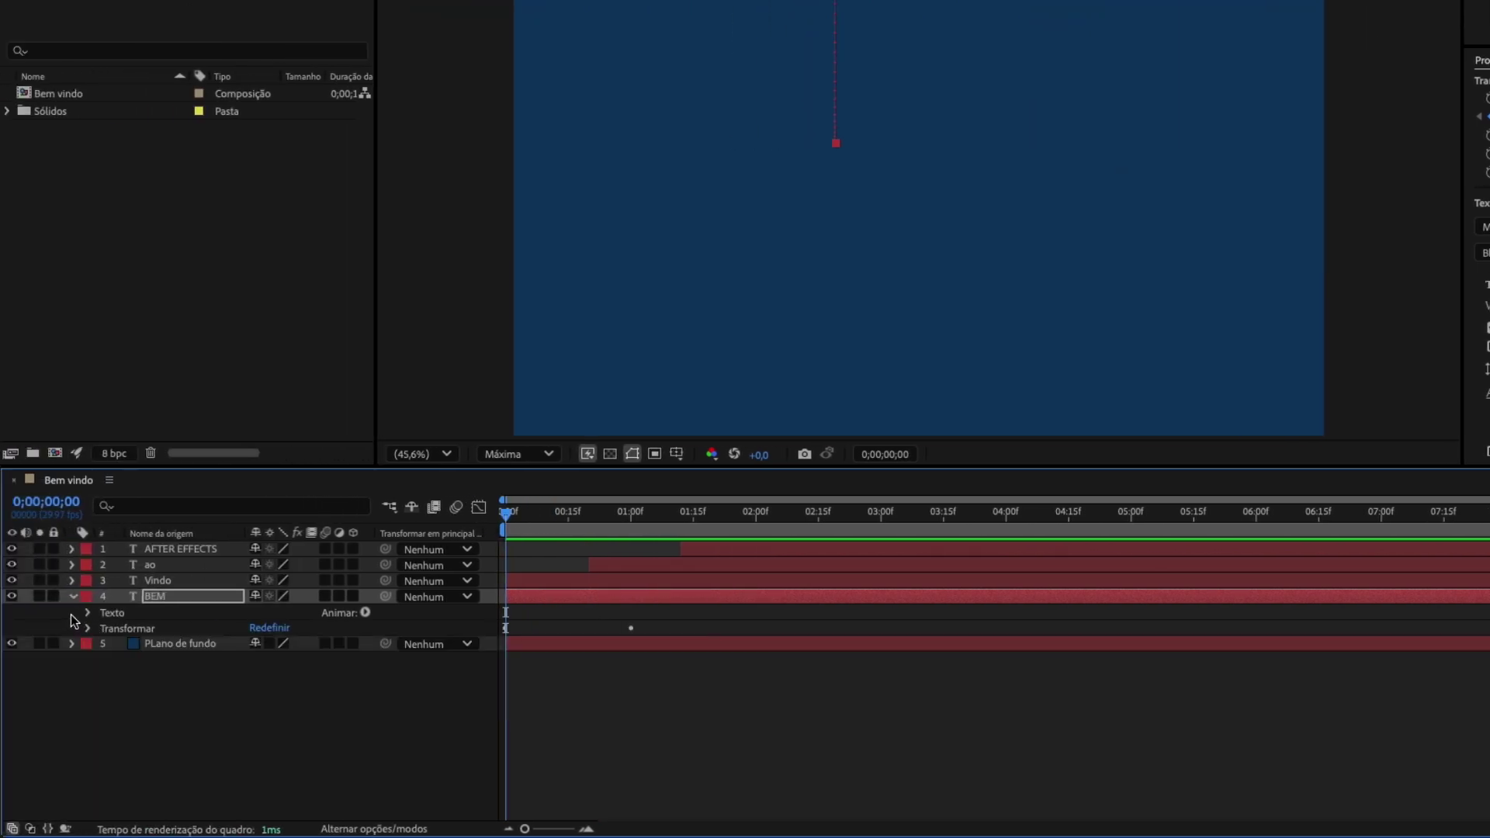
pyautogui.click(73, 596)
pyautogui.click(161, 579)
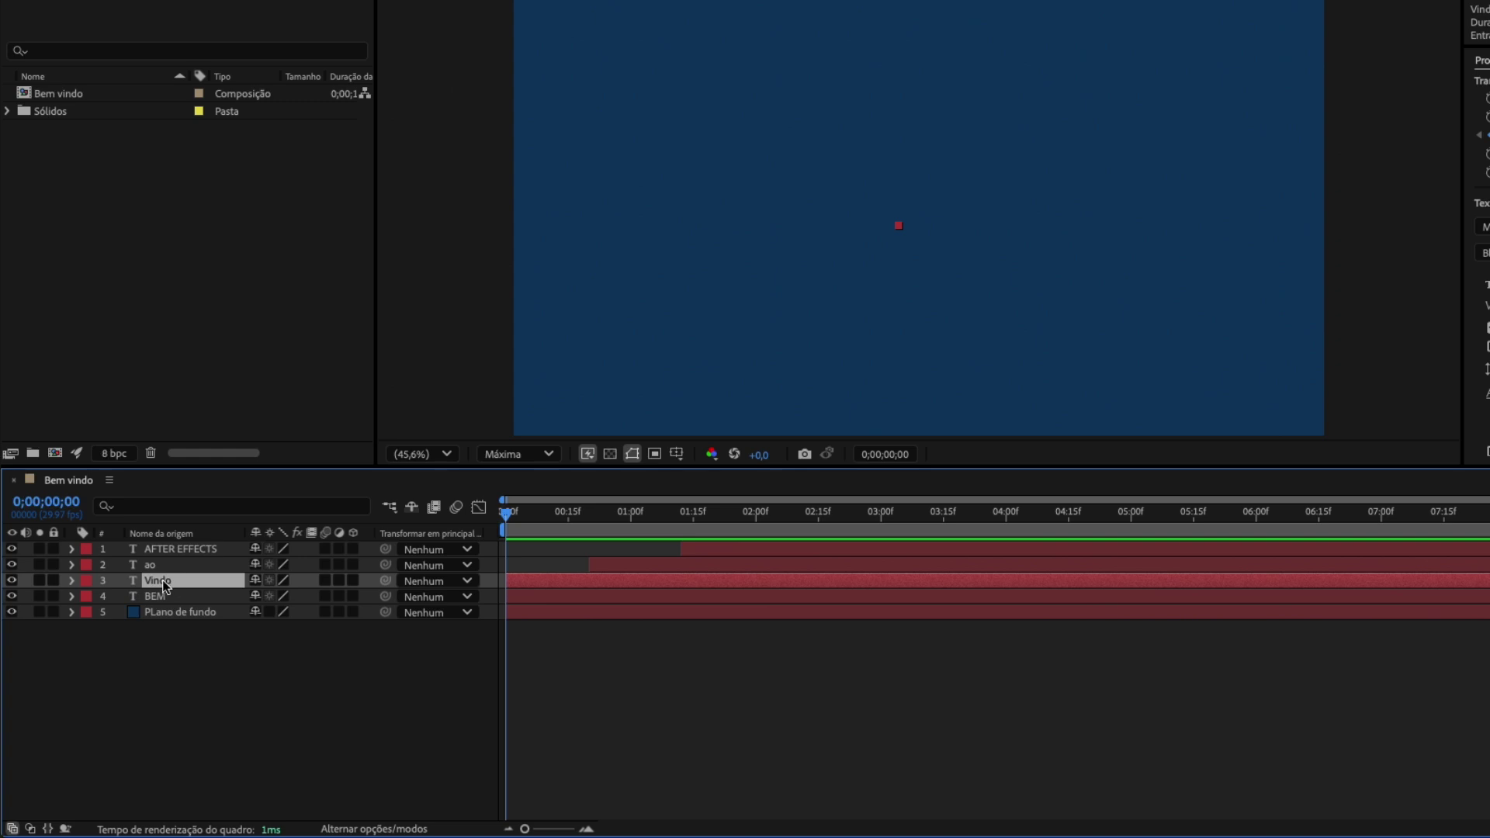
pyautogui.click(72, 580)
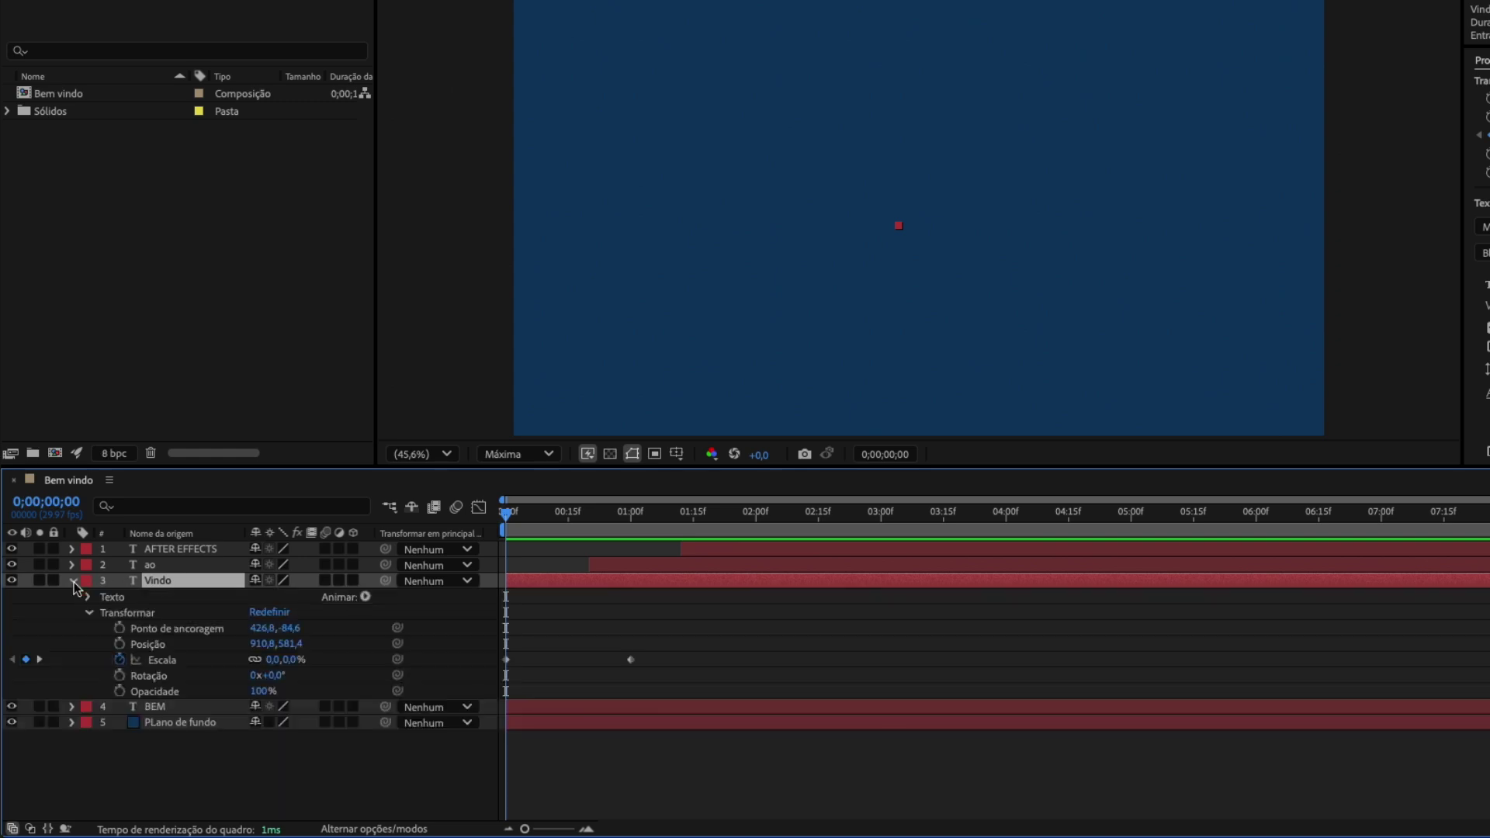
pyautogui.moveTo(514, 522); pyautogui.dragTo(595, 518)
pyautogui.click(662, 657)
pyautogui.moveTo(662, 657); pyautogui.dragTo(486, 673)
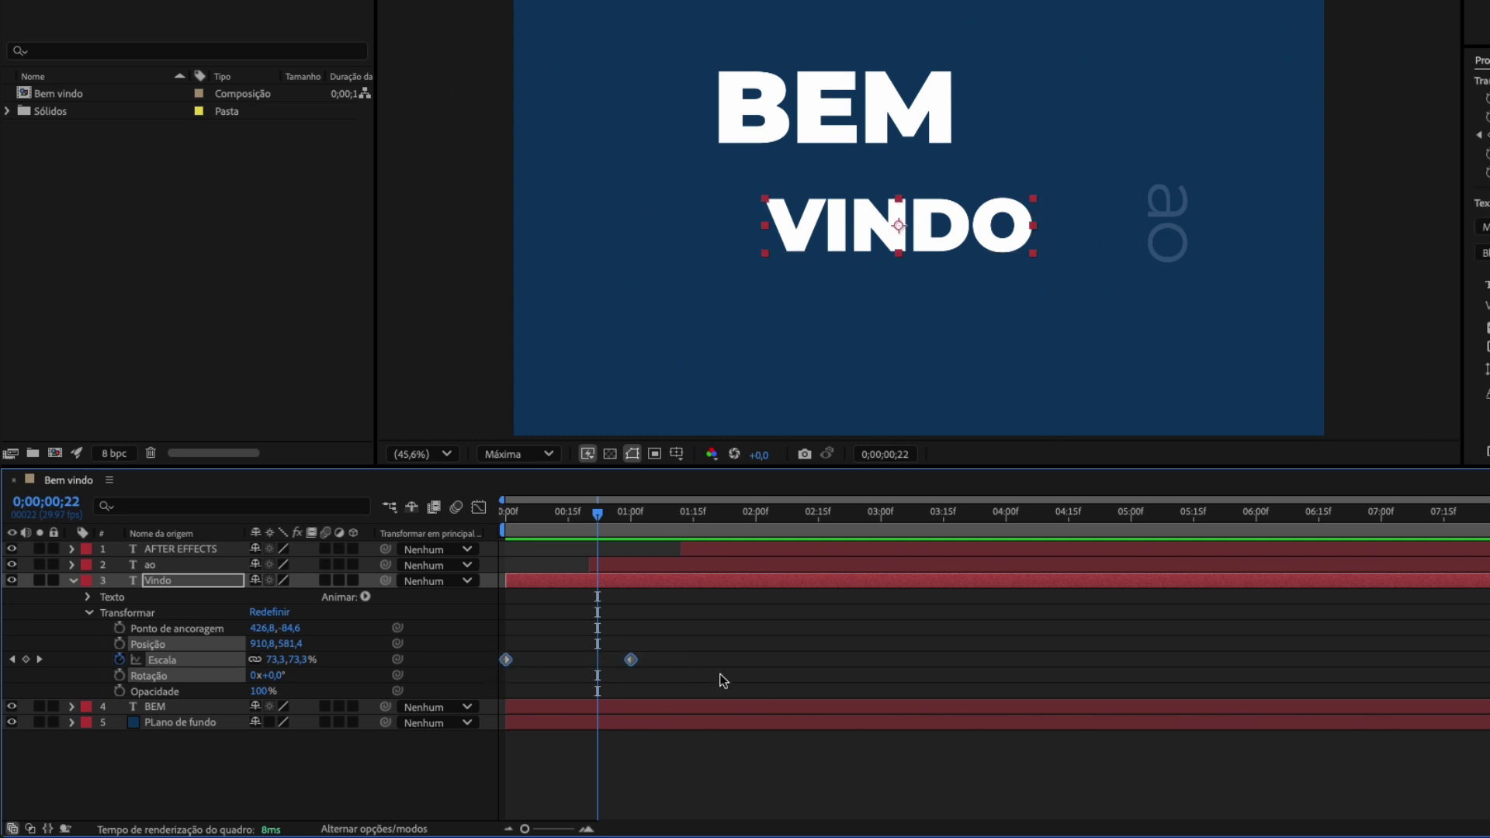
pyautogui.rightClick(631, 659)
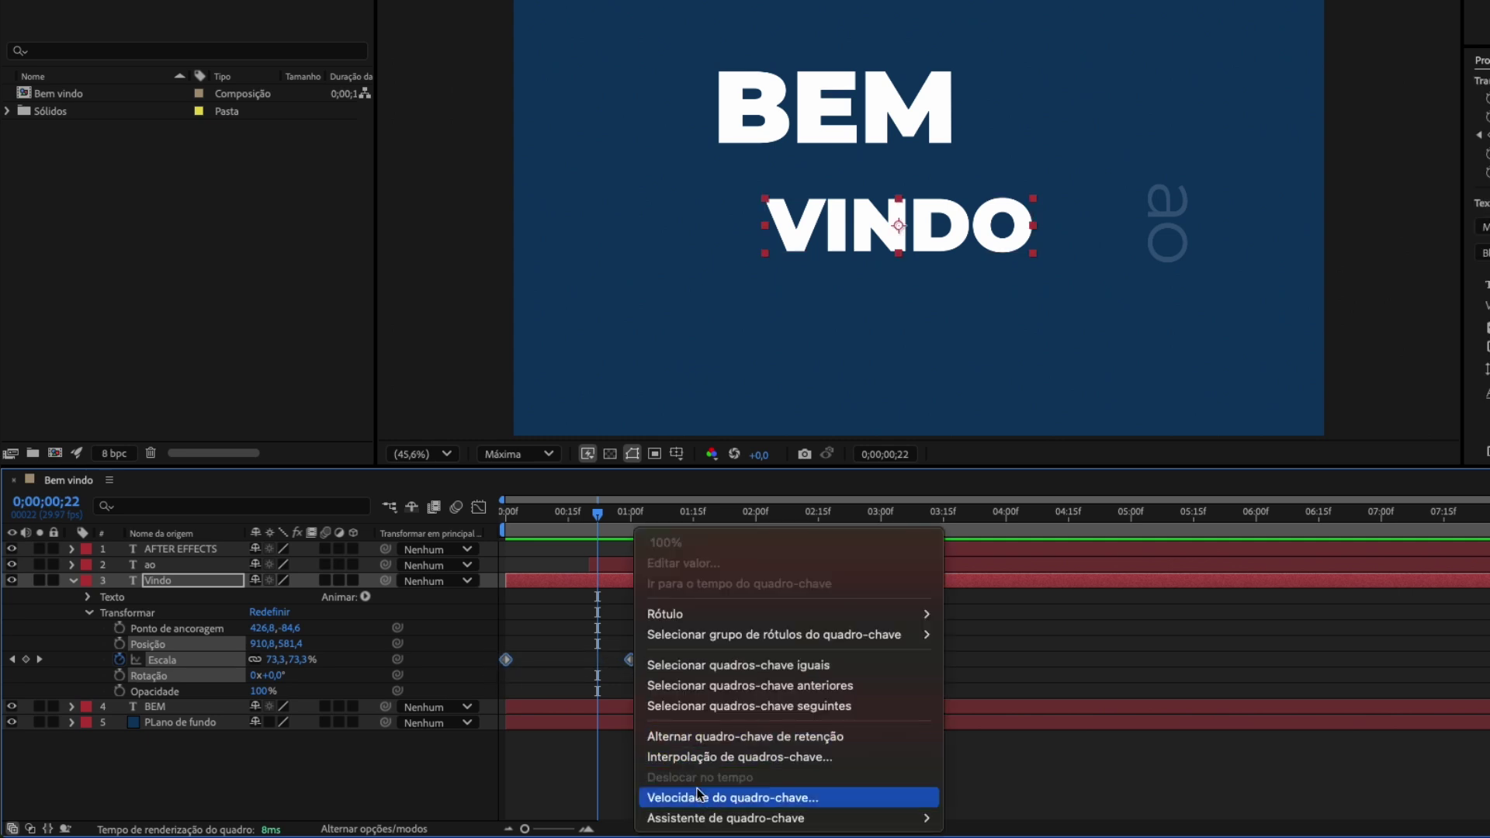
pyautogui.moveTo(766, 823)
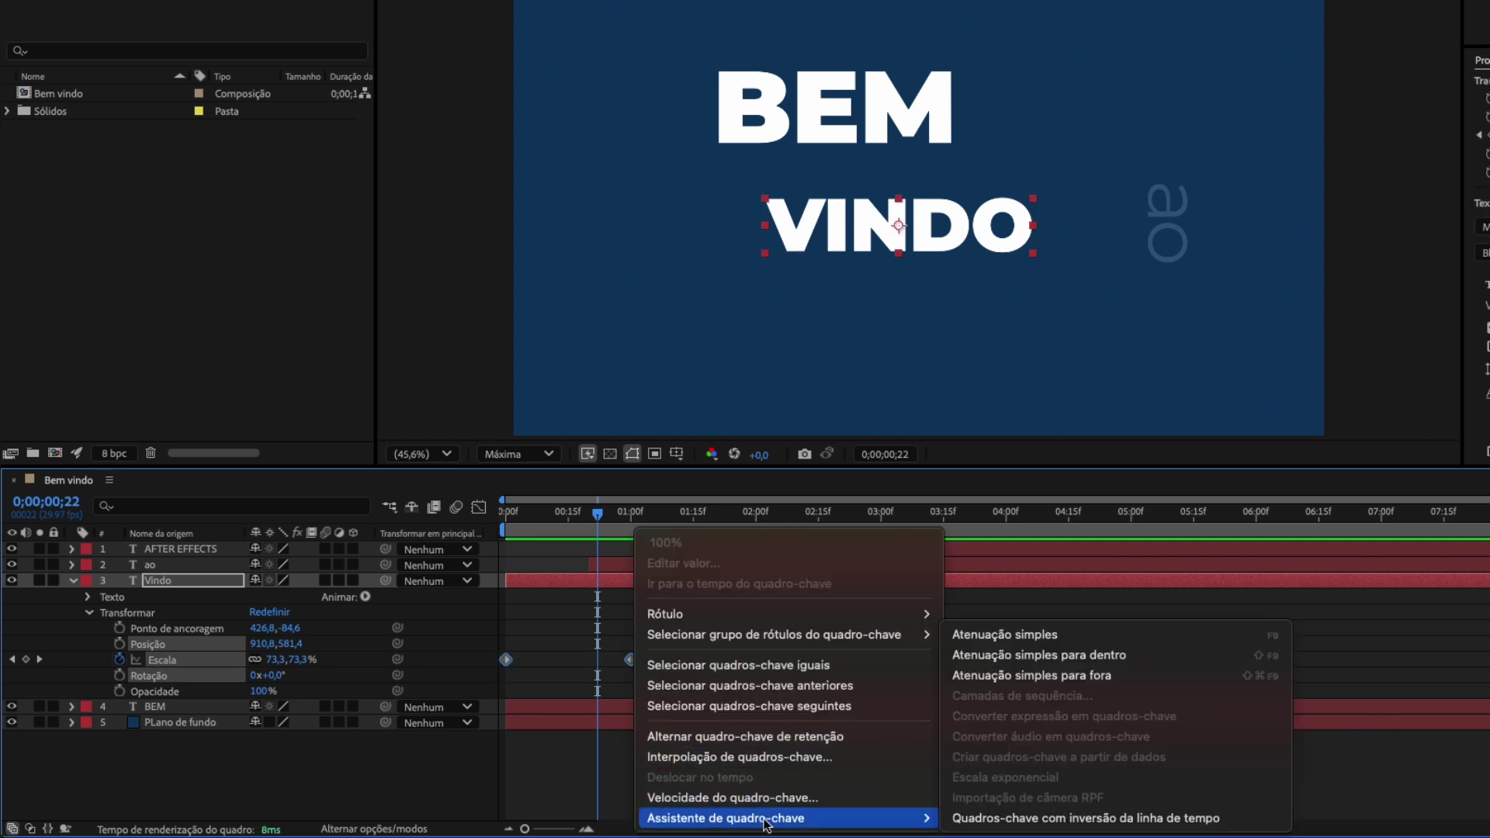
pyautogui.click(1001, 636)
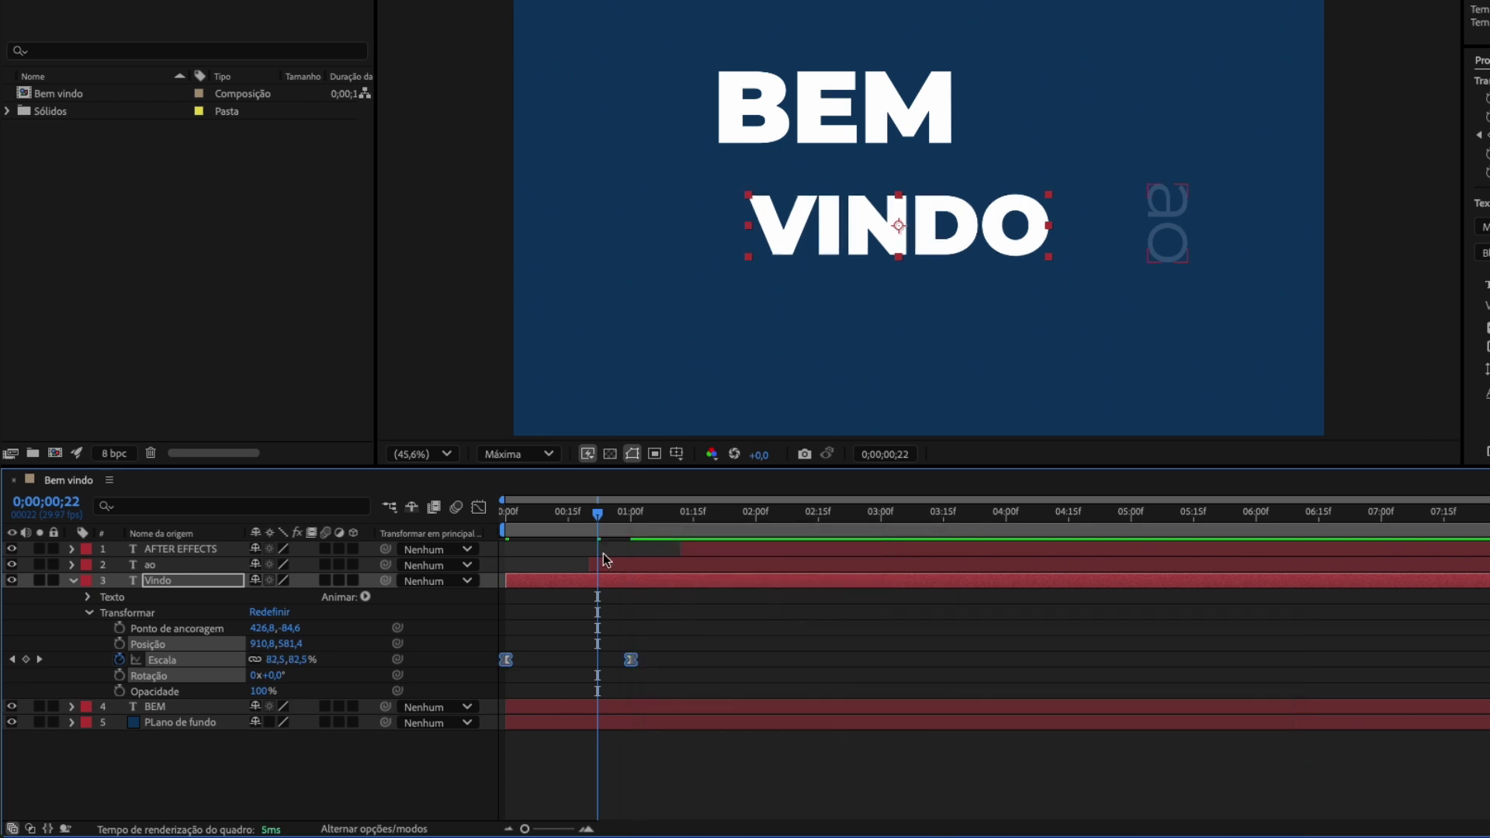
# Preview the composition from the first frame to check the eased scaling of Vindo
pyautogui.press('Home')
pyautogui.press('space')
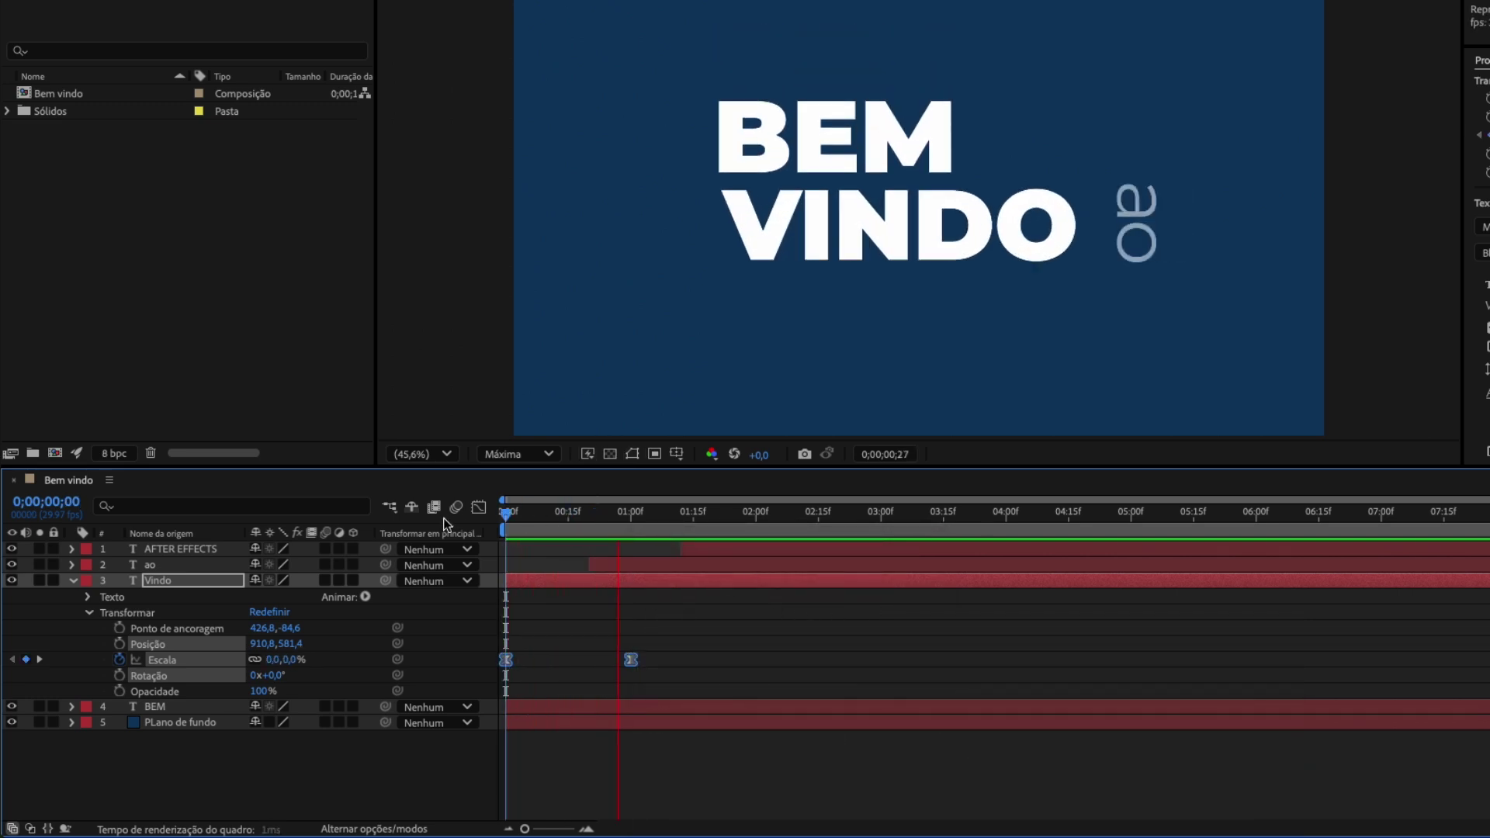
pyautogui.press('space')
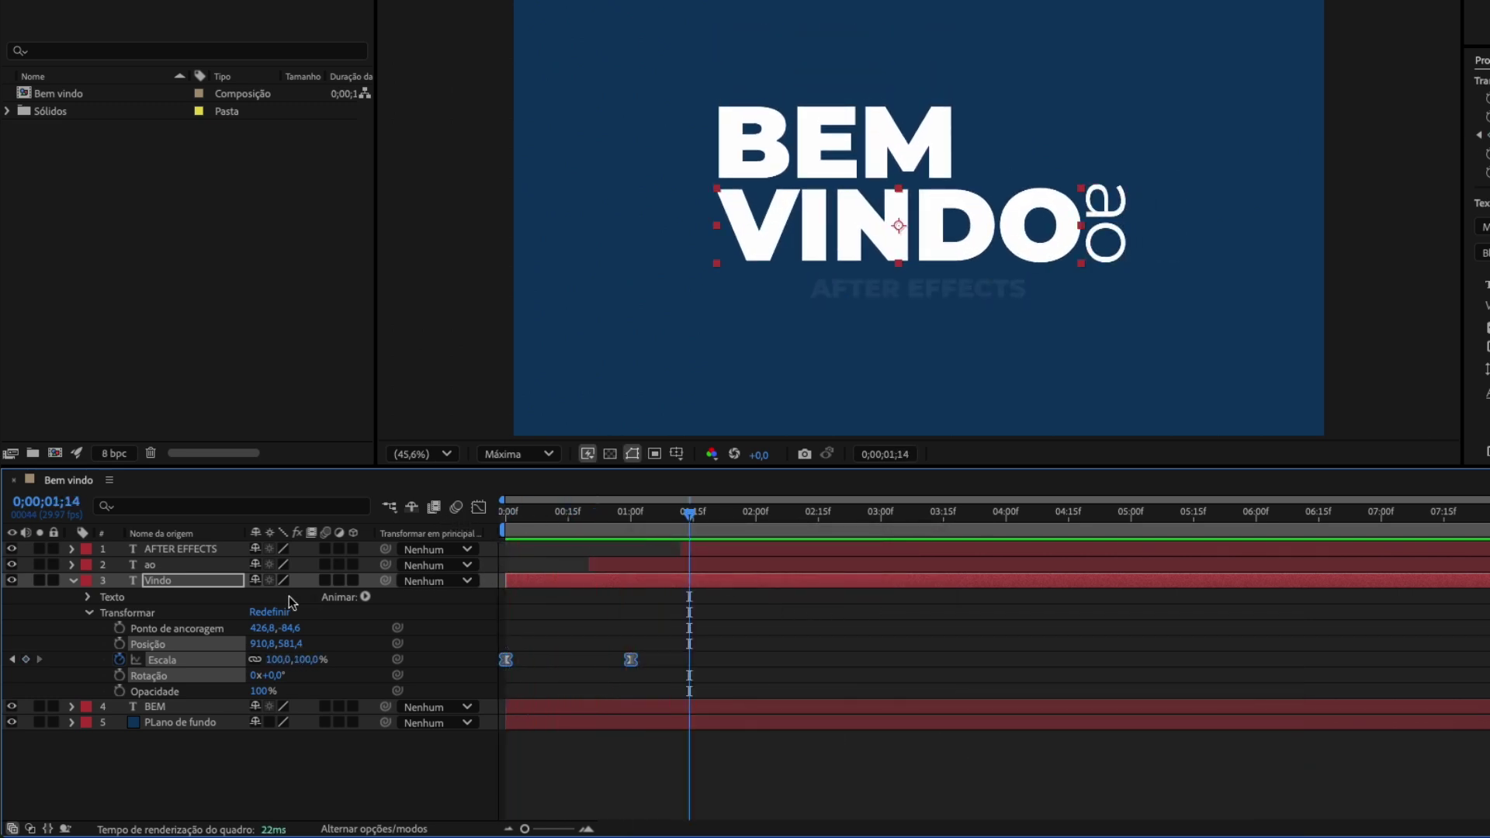
# Collapse the Vindo layer and apply Easy Ease (Atenuação simples) to all Position and Opacity keyframes of the ao layer
pyautogui.click(71, 581)
pyautogui.click(77, 566)
pyautogui.click(75, 565)
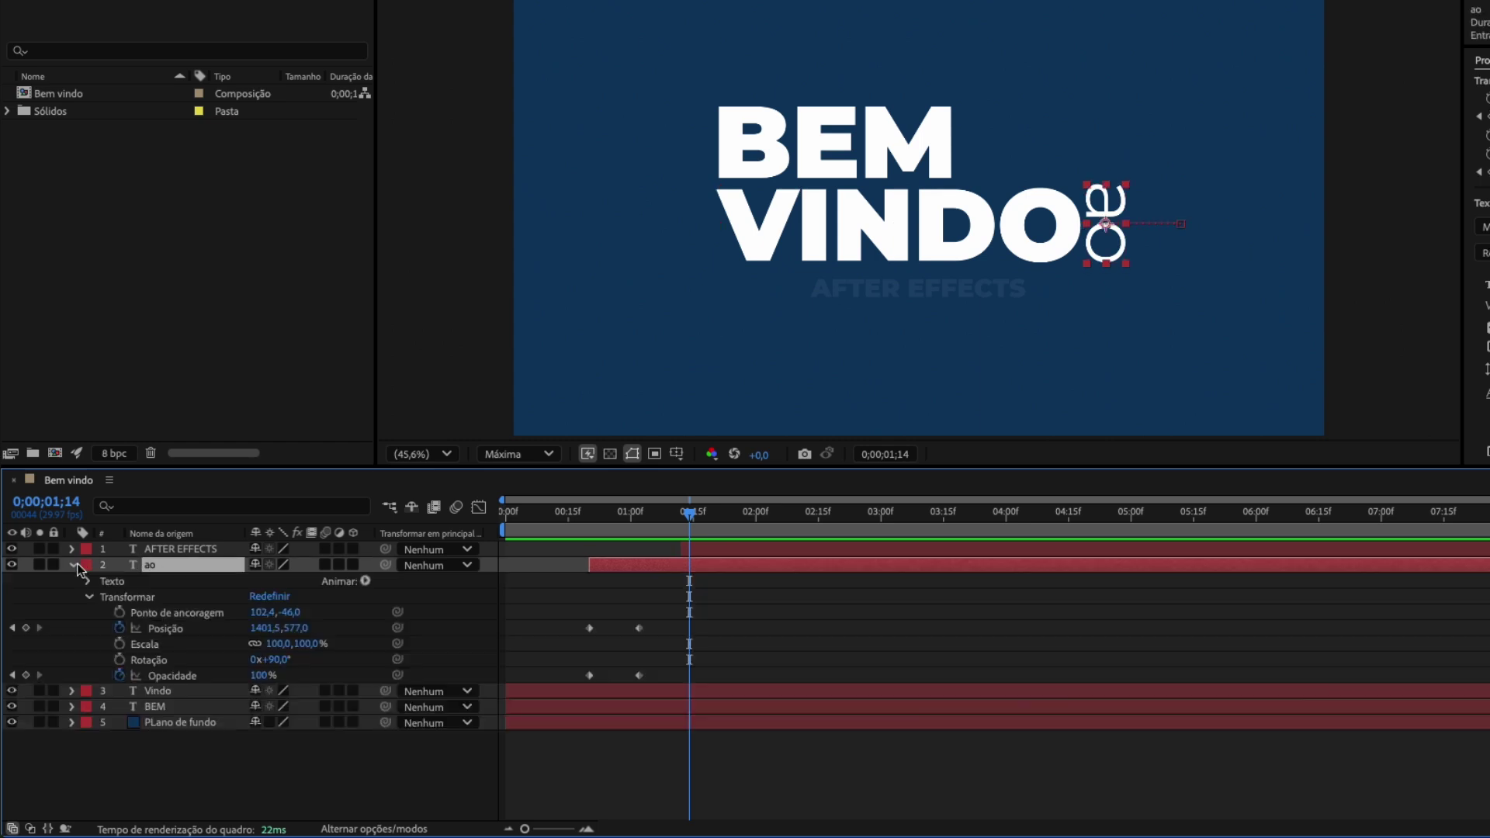
pyautogui.moveTo(551, 617); pyautogui.dragTo(681, 702)
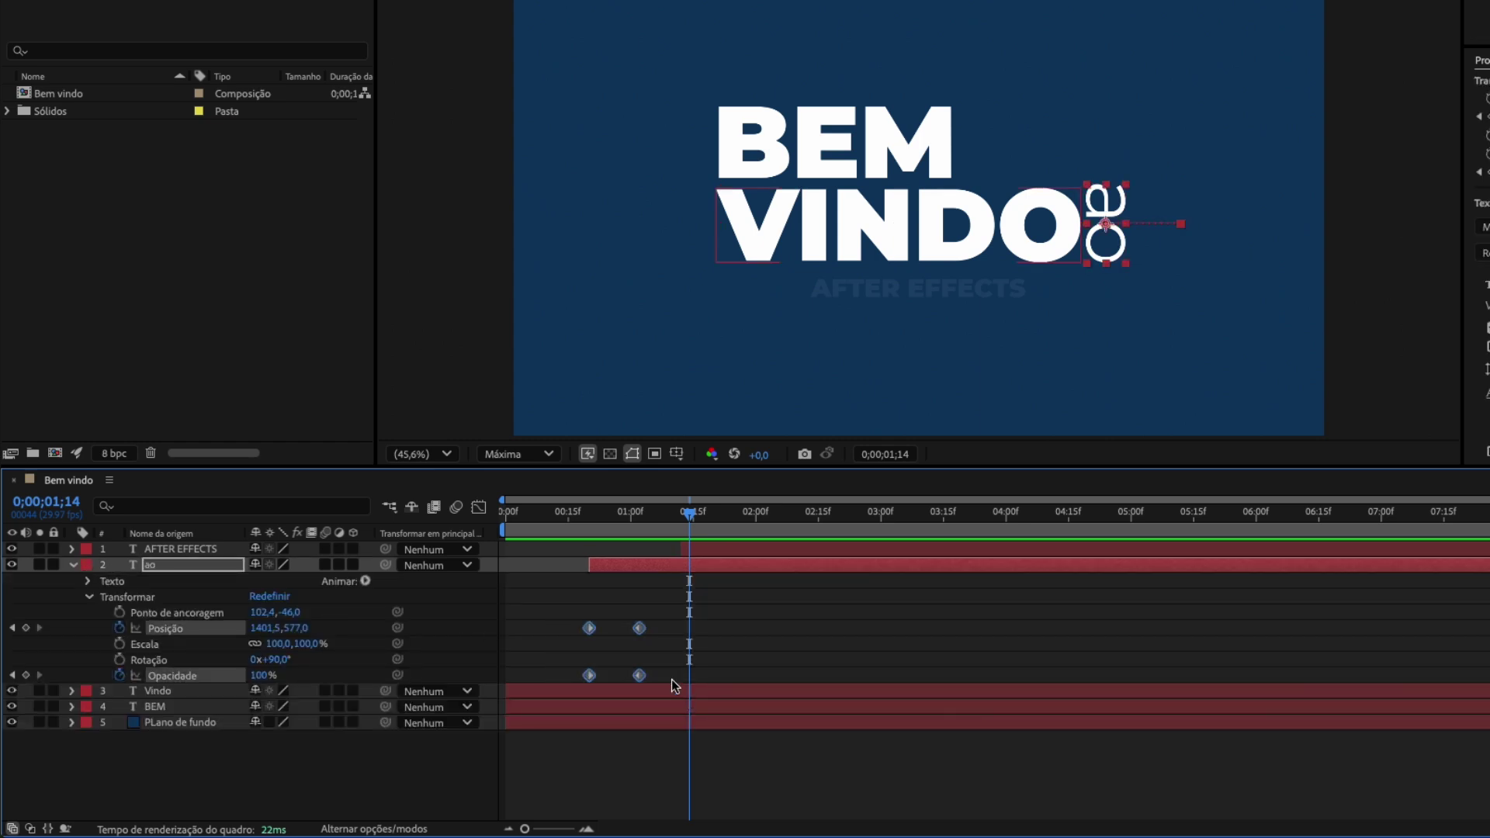
pyautogui.moveTo(668, 610); pyautogui.dragTo(575, 669)
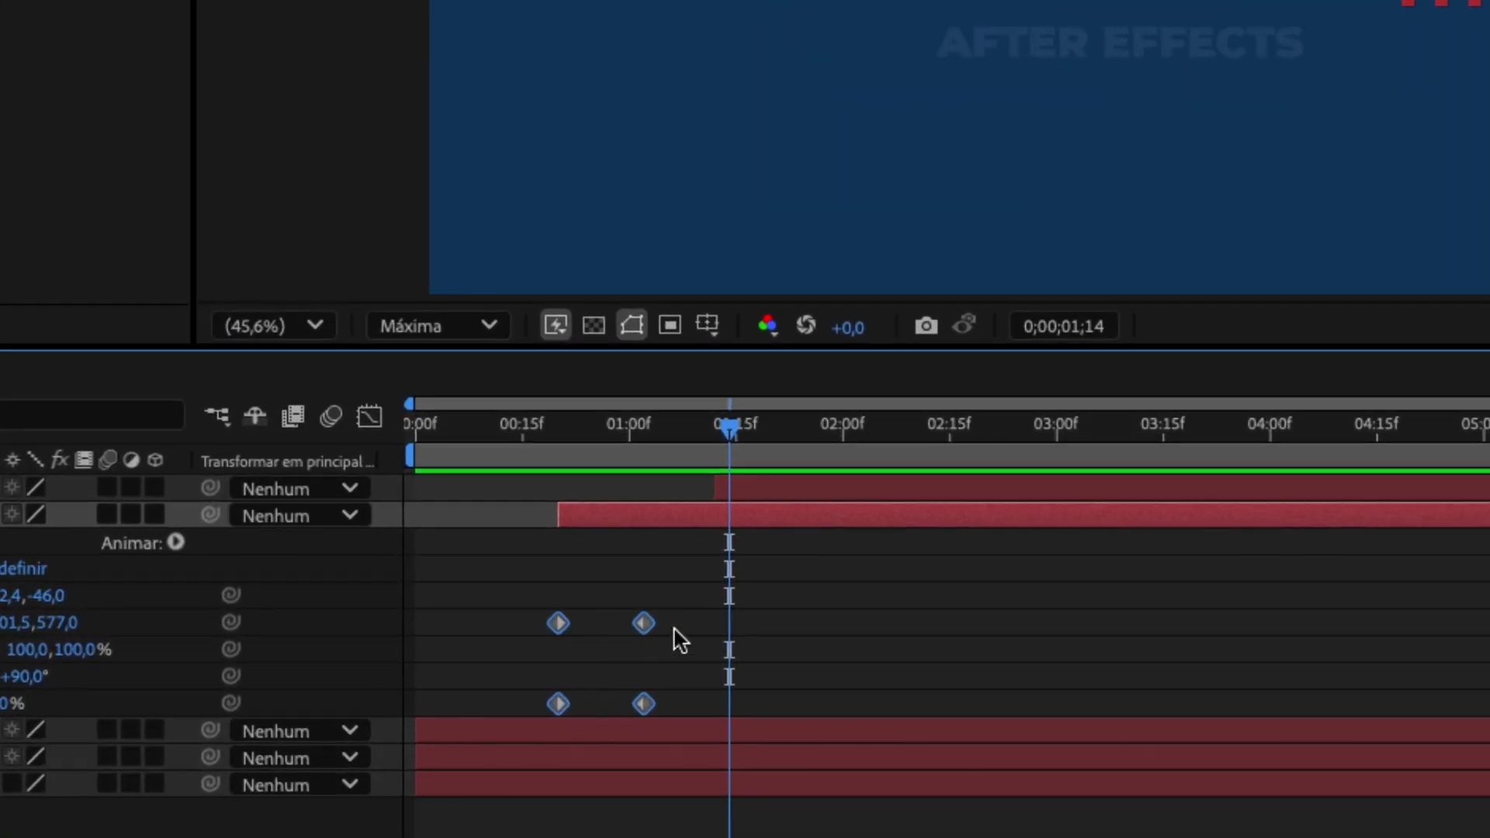
pyautogui.rightClick(707, 637)
pyautogui.click(698, 638)
pyautogui.rightClick(646, 625)
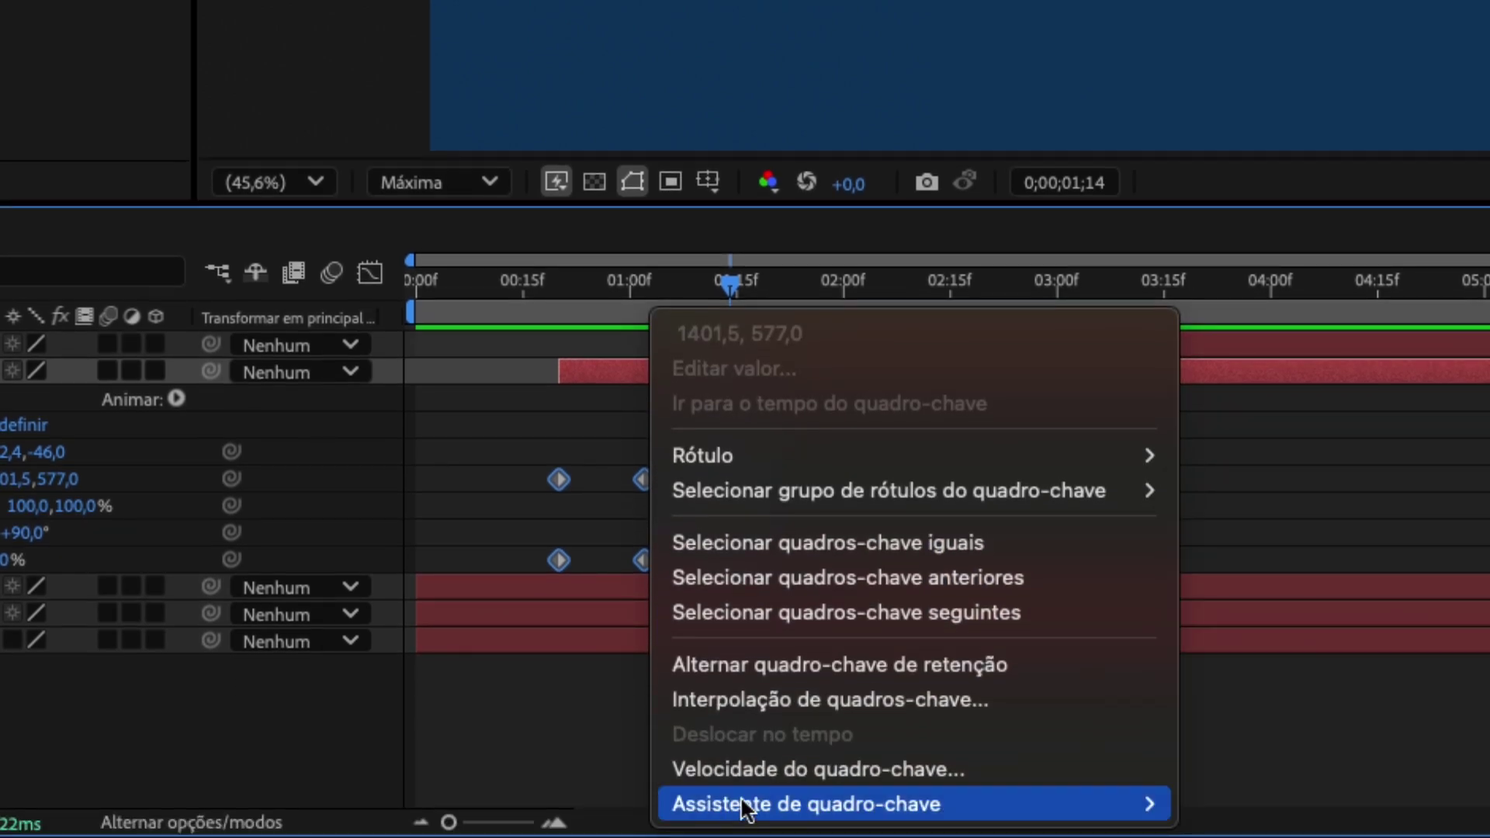
pyautogui.moveTo(841, 804)
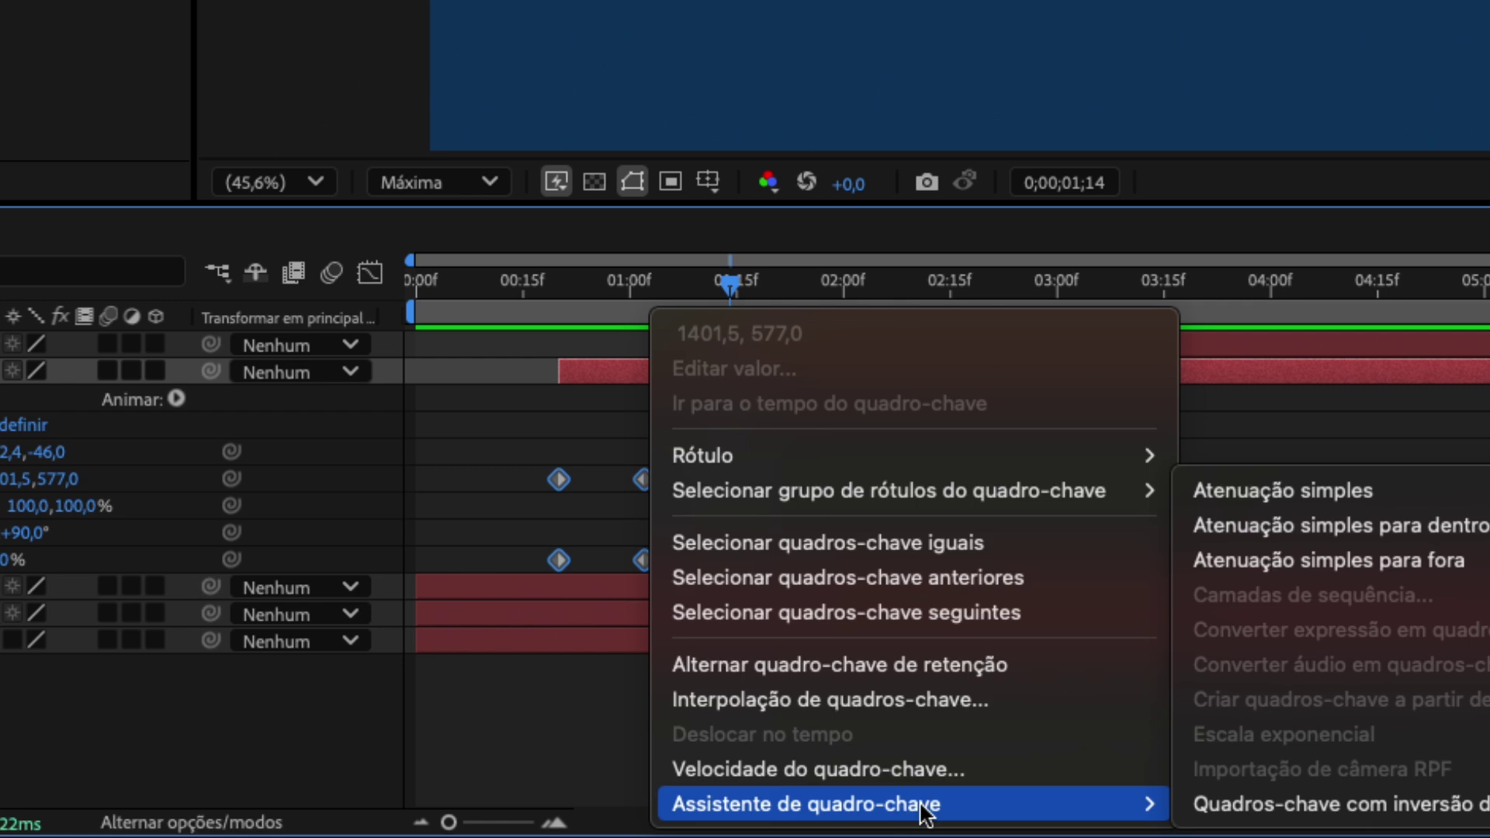
pyautogui.click(1270, 489)
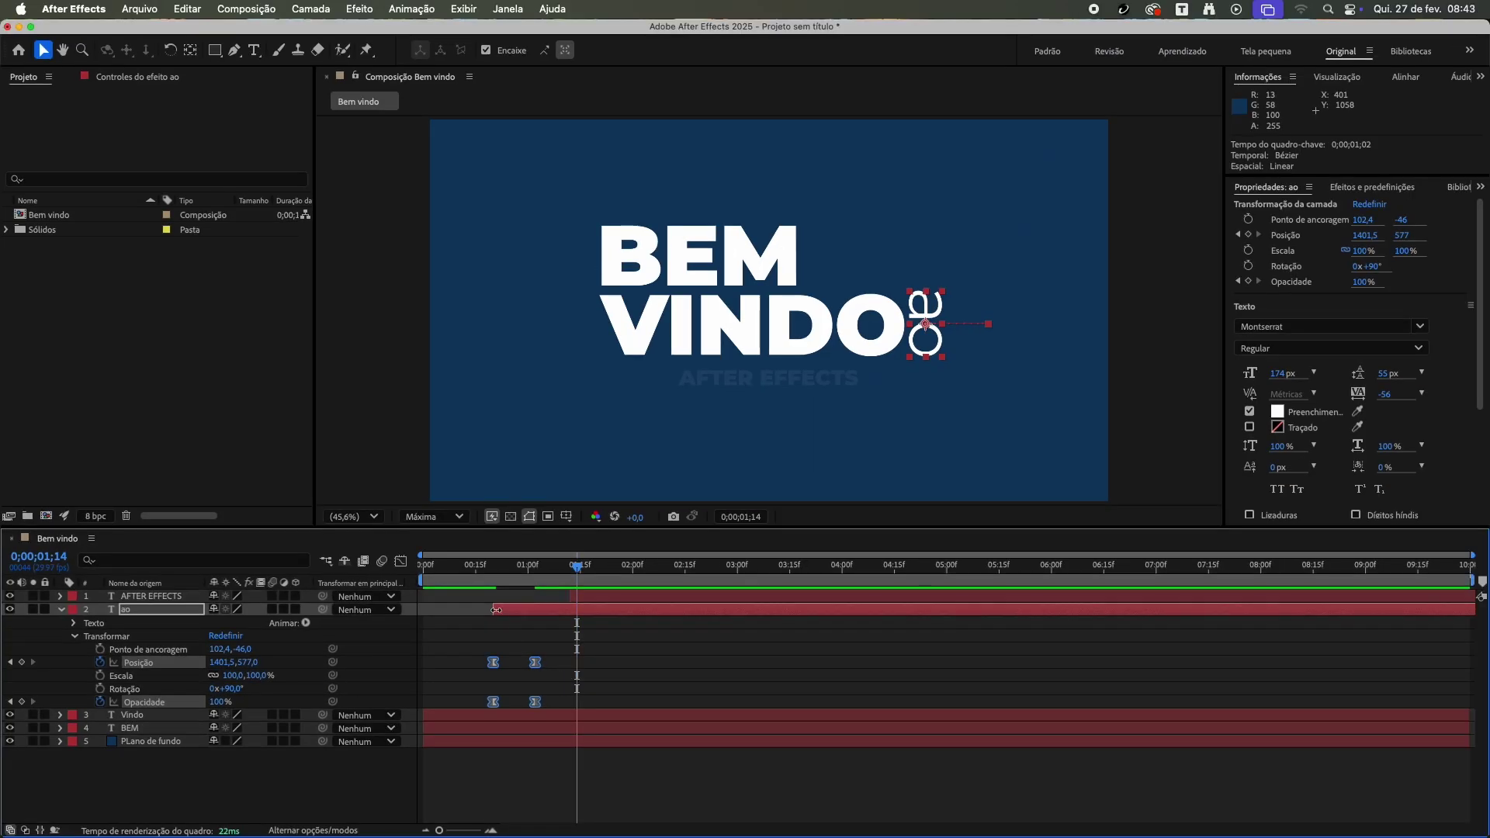
# Collapse the ao layer and preview the composition from the start to check its eased entrance
pyautogui.click(61, 610)
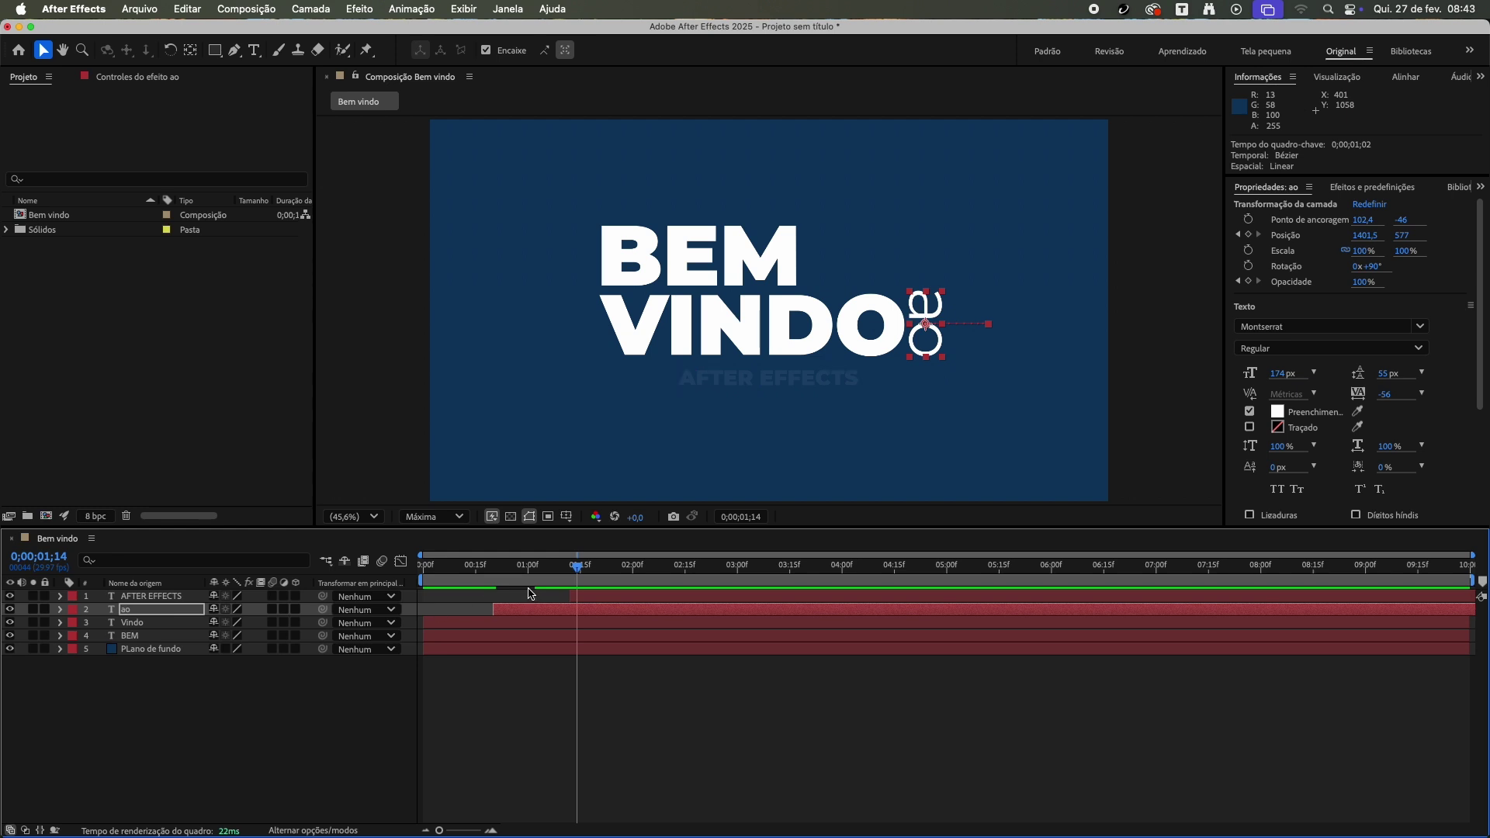
pyautogui.press('space')
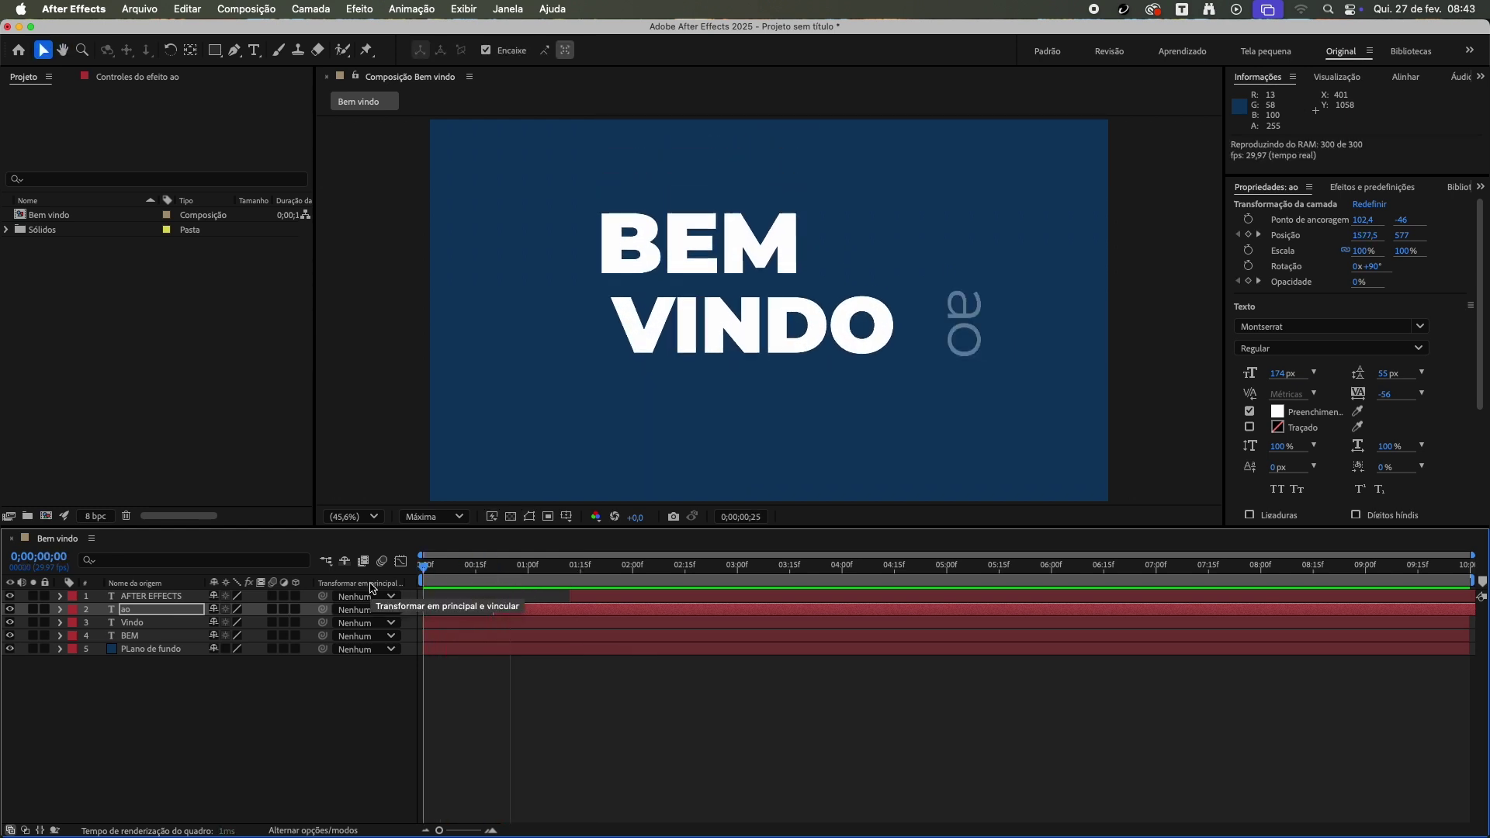
pyautogui.press('space')
# Apply Easy Ease (Atenuação simples) to all Scale and Opacity keyframes of the AFTER EFFECTS layer
pyautogui.click(600, 602)
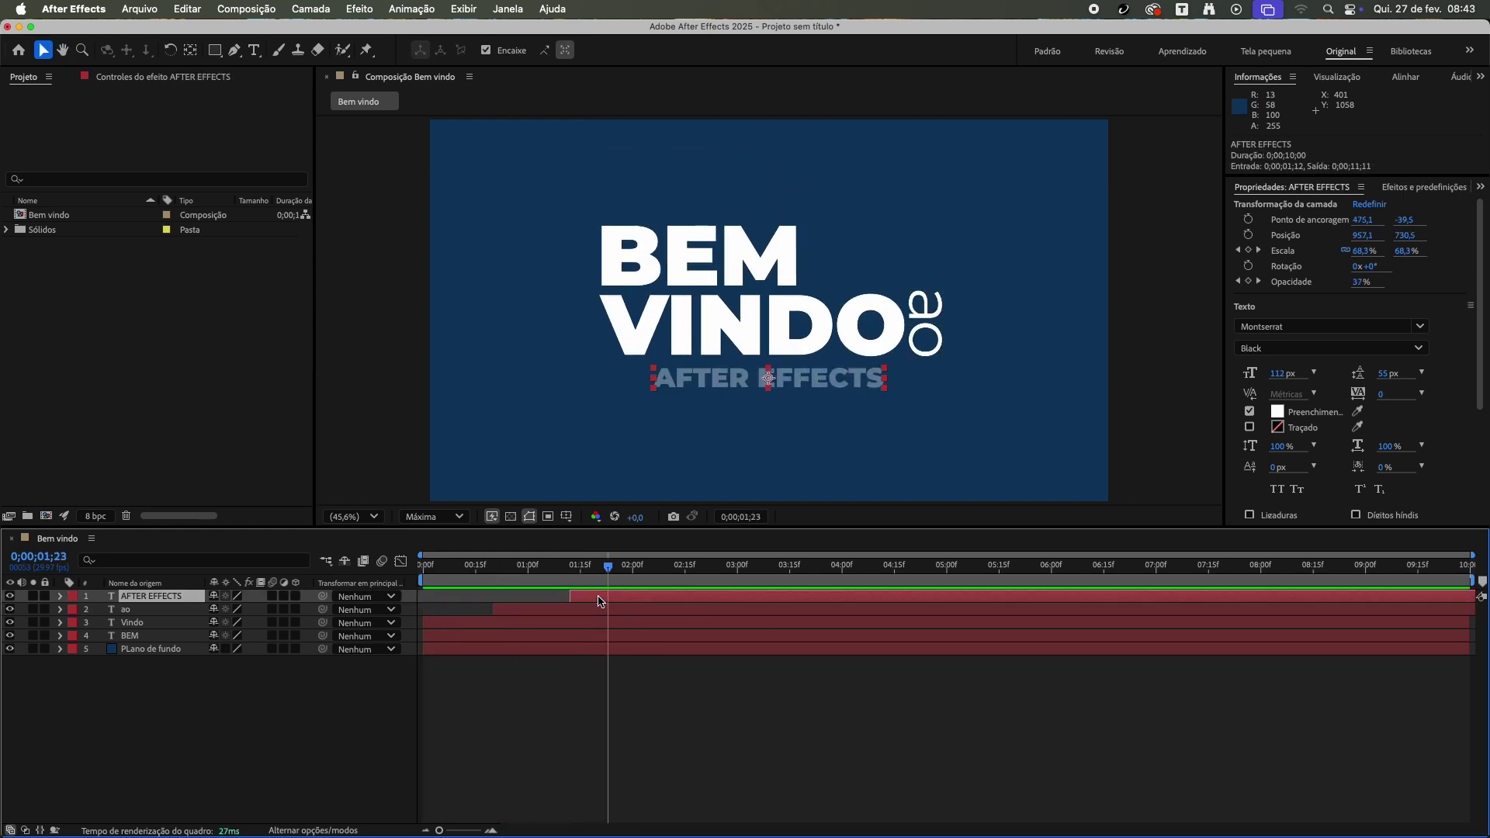
pyautogui.click(61, 597)
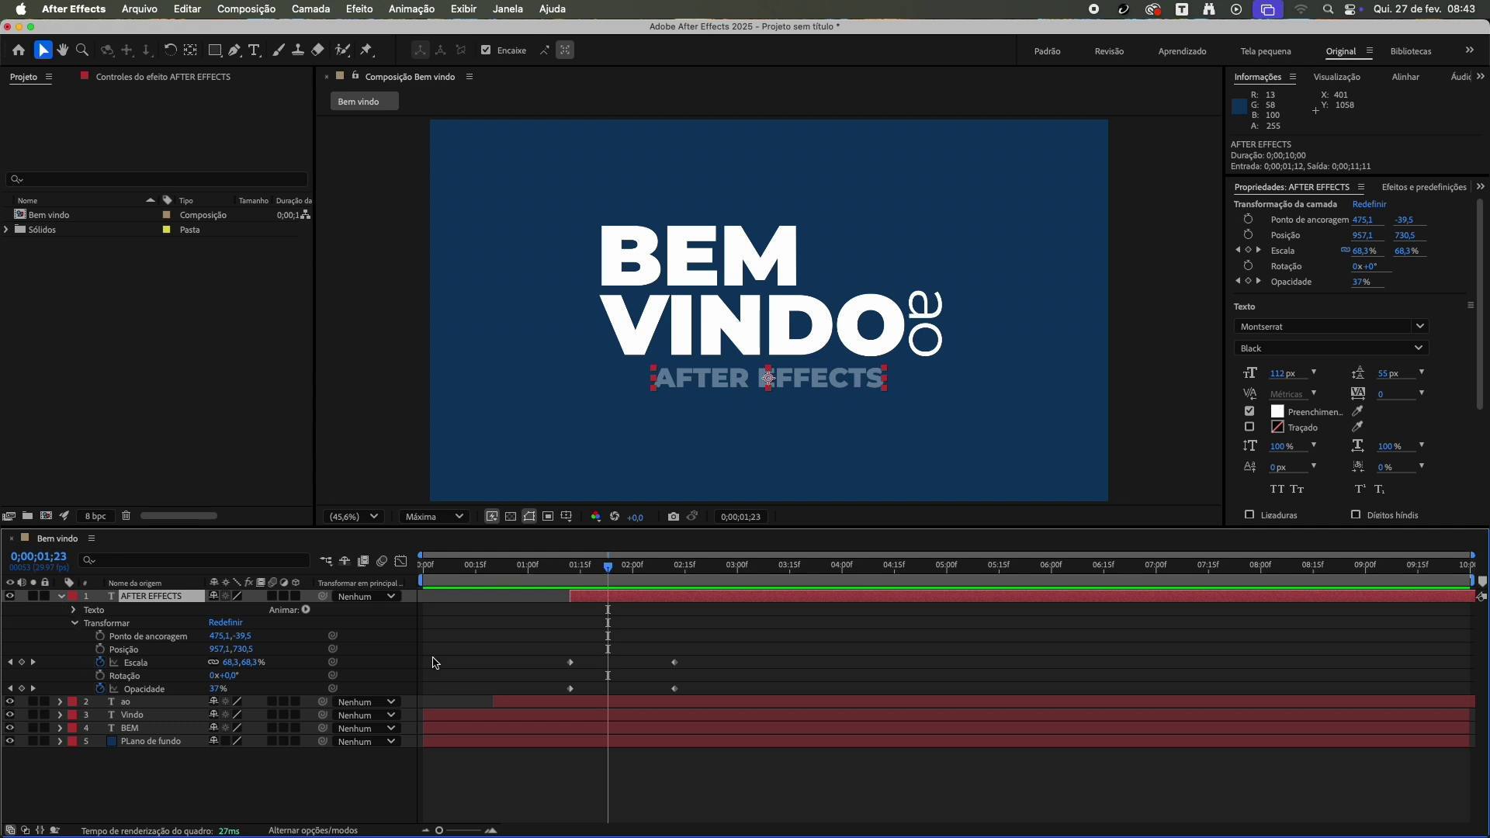
pyautogui.moveTo(523, 652); pyautogui.dragTo(745, 710)
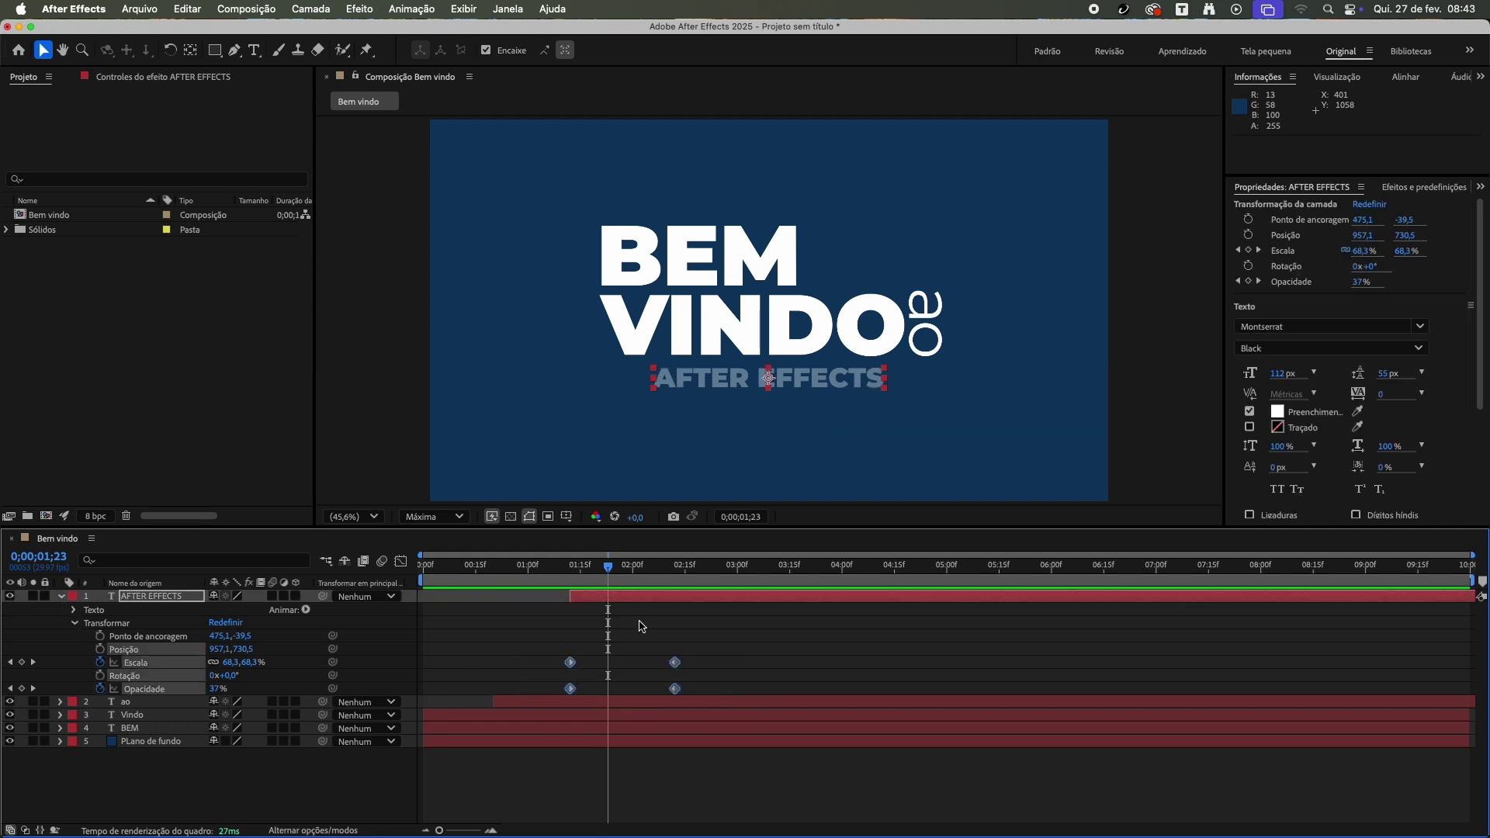
pyautogui.rightClick(572, 665)
pyautogui.moveTo(661, 827)
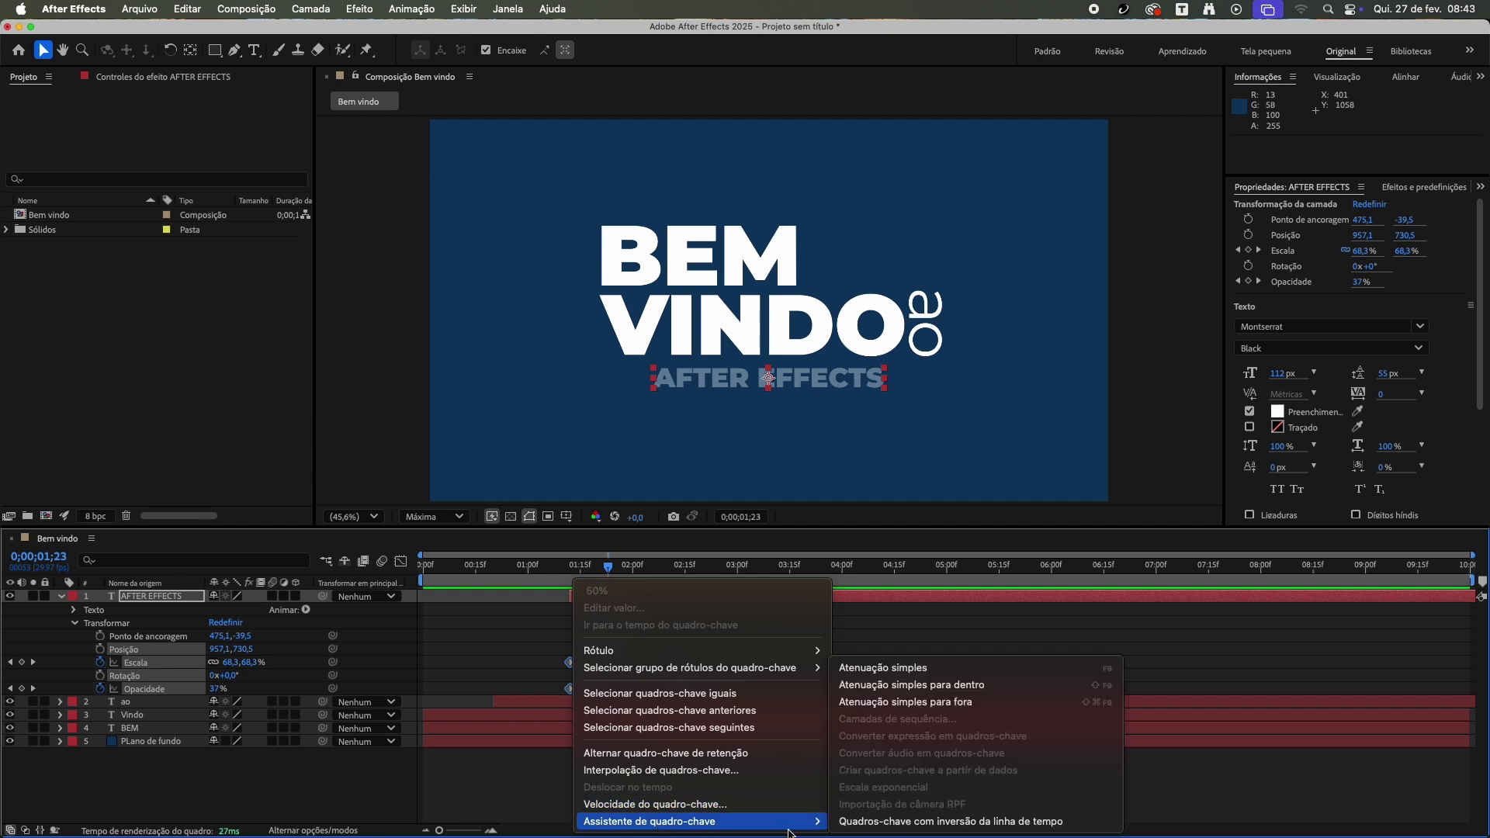
pyautogui.click(906, 672)
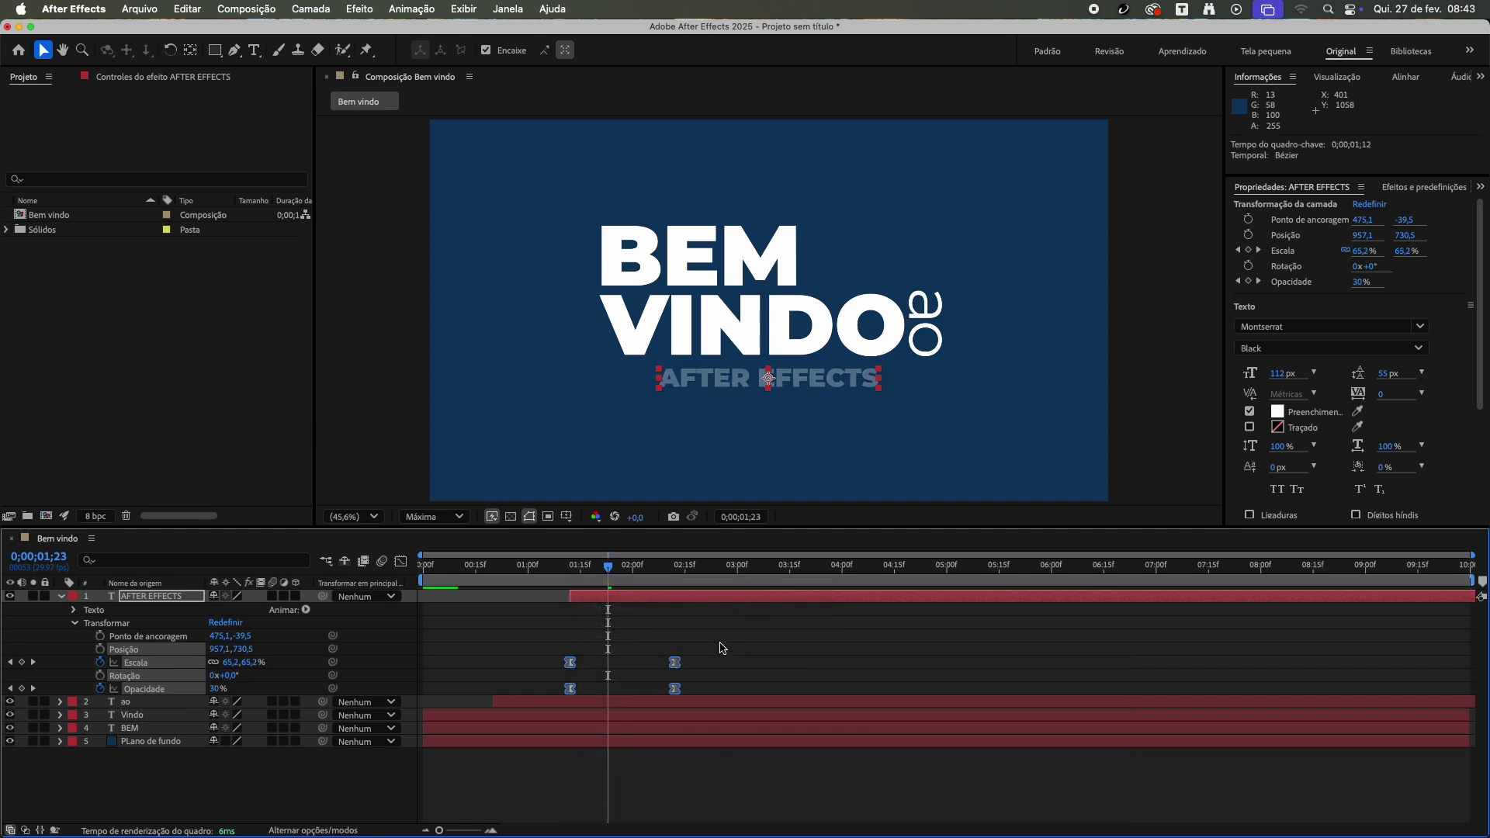
# Preview the eased AFTER EFFECTS text, collapse its layer and replay the whole composition from the first frame
pyautogui.press('space')
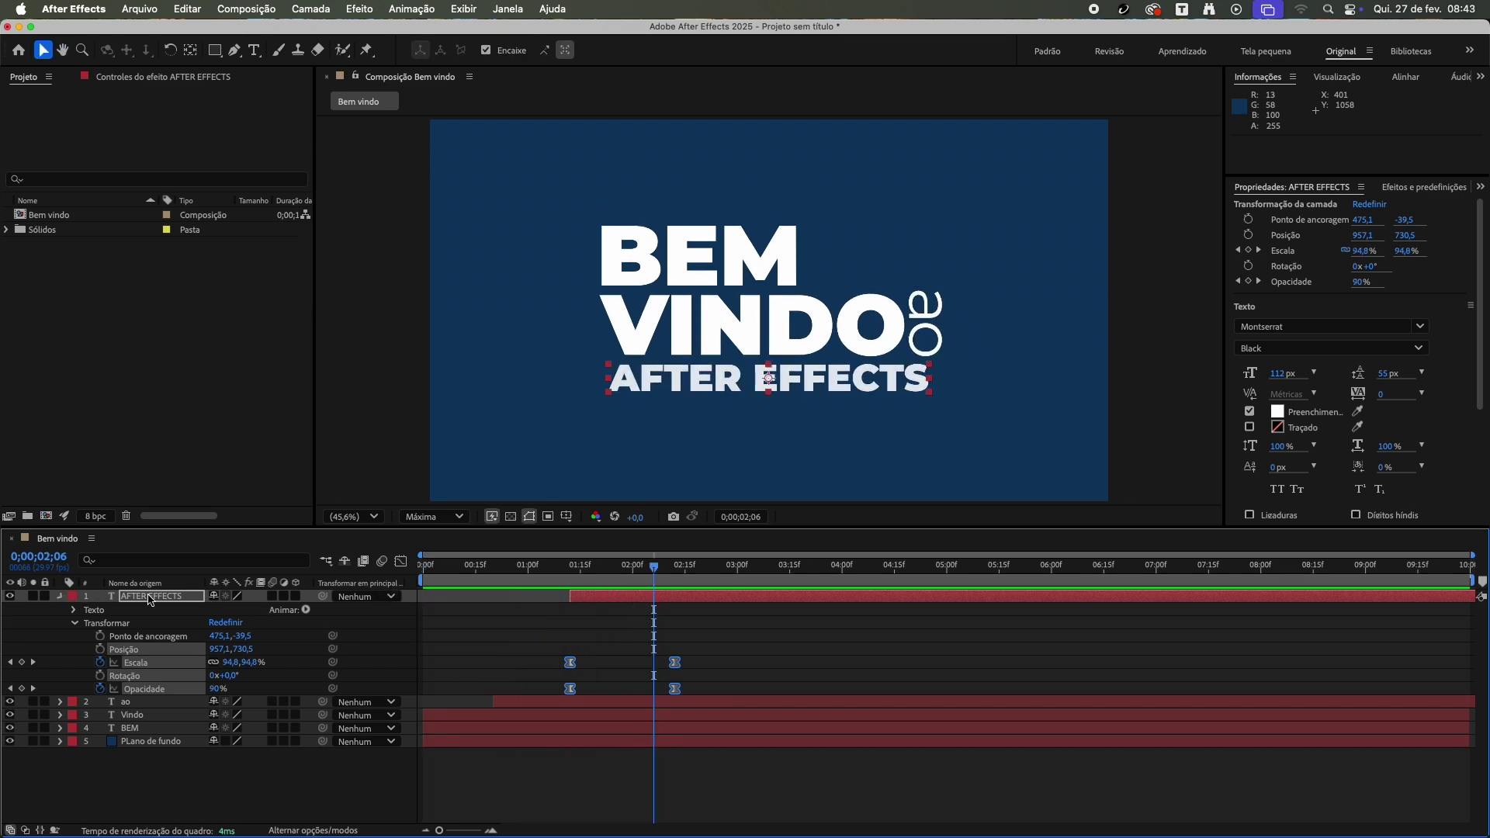
pyautogui.press('u')
pyautogui.moveTo(563, 572); pyautogui.dragTo(343, 586)
pyautogui.press('space')
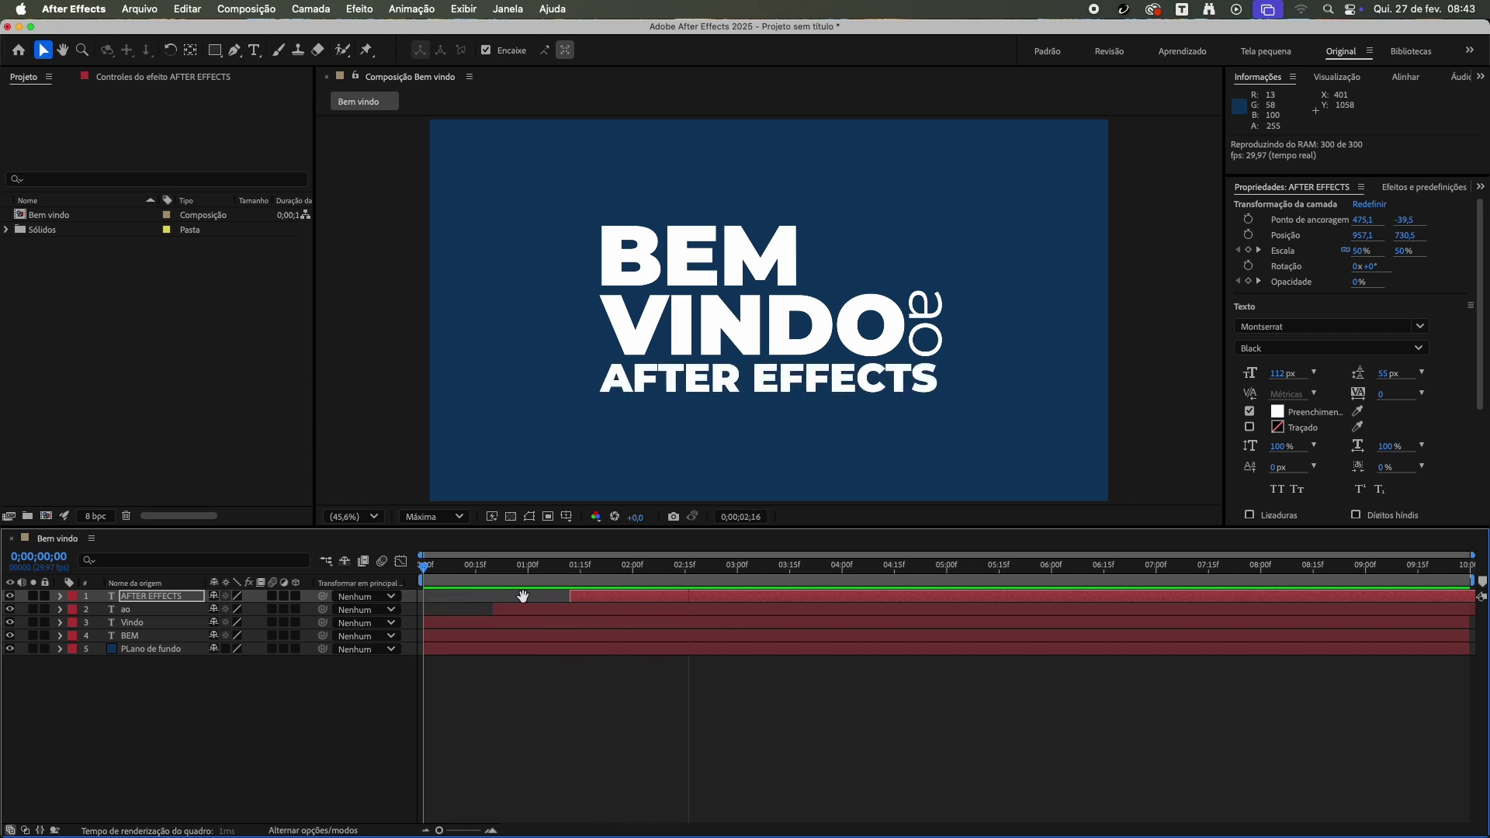
# Stagger the text layers in time by shifting AFTER EFFECTS and ao earlier and starting Vindo at 0;00;00;05
pyautogui.moveTo(513, 583); pyautogui.dragTo(535, 603)
pyautogui.press('space')
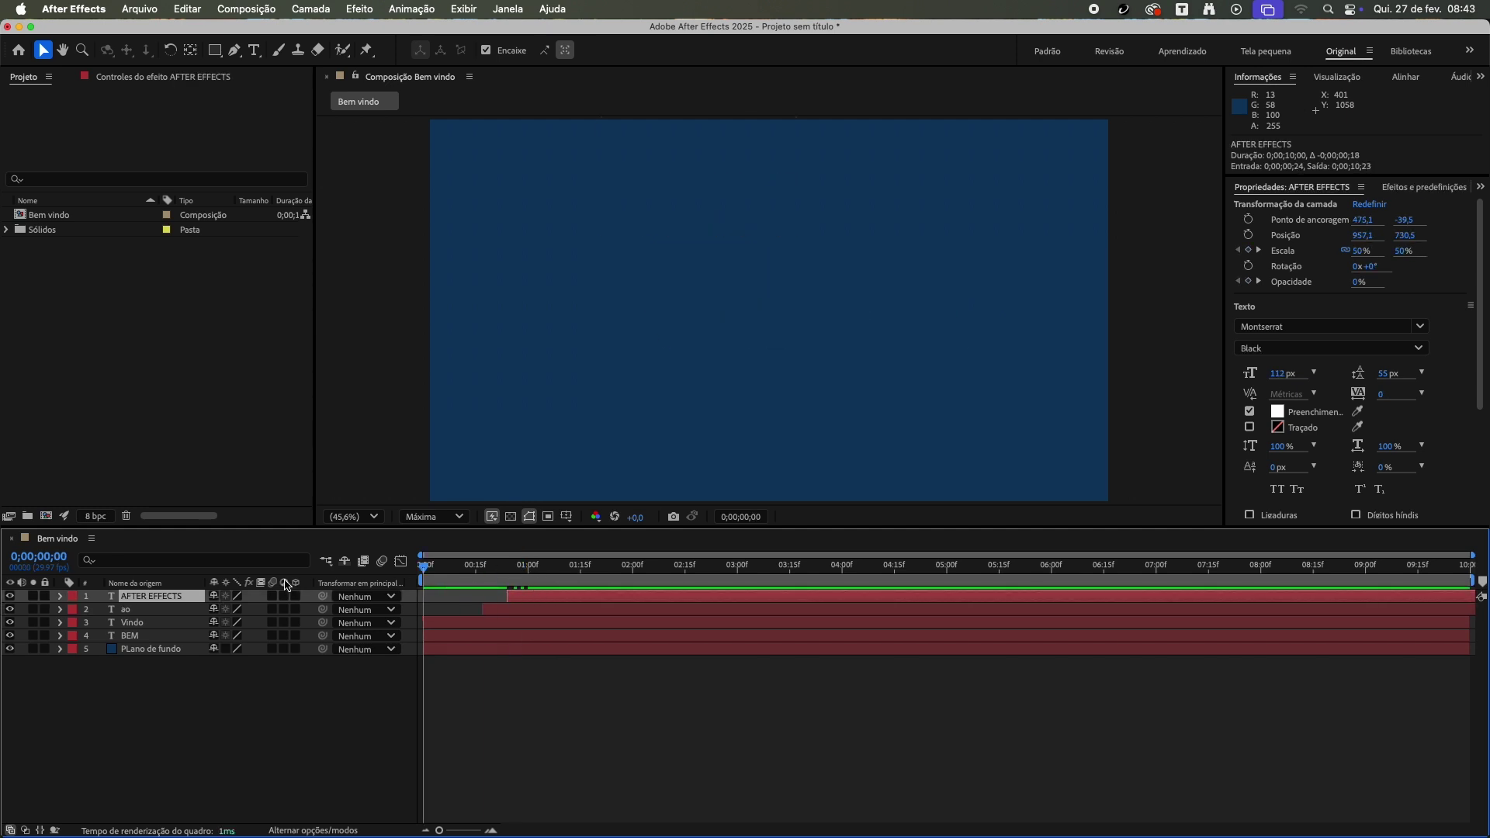
pyautogui.click(530, 606)
pyautogui.keyDown('shift'); pyautogui.click(528, 599); pyautogui.keyUp('shift')
pyautogui.moveTo(510, 612); pyautogui.dragTo(461, 619)
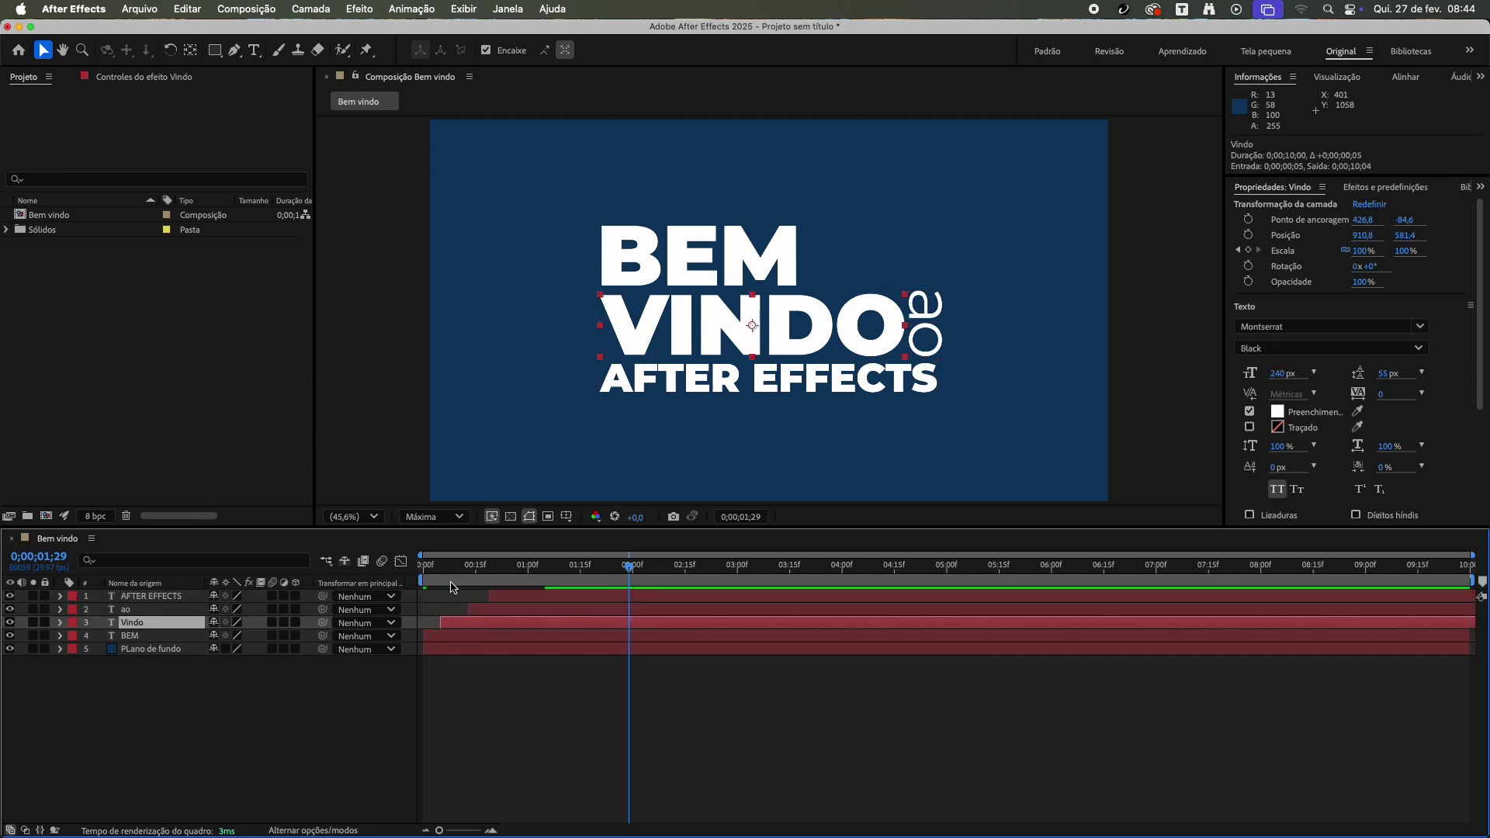
# Shift the AFTER EFFECTS layer slightly later, start the ao layer at 0;00;00;17 and preview the new timing
pyautogui.press('space')
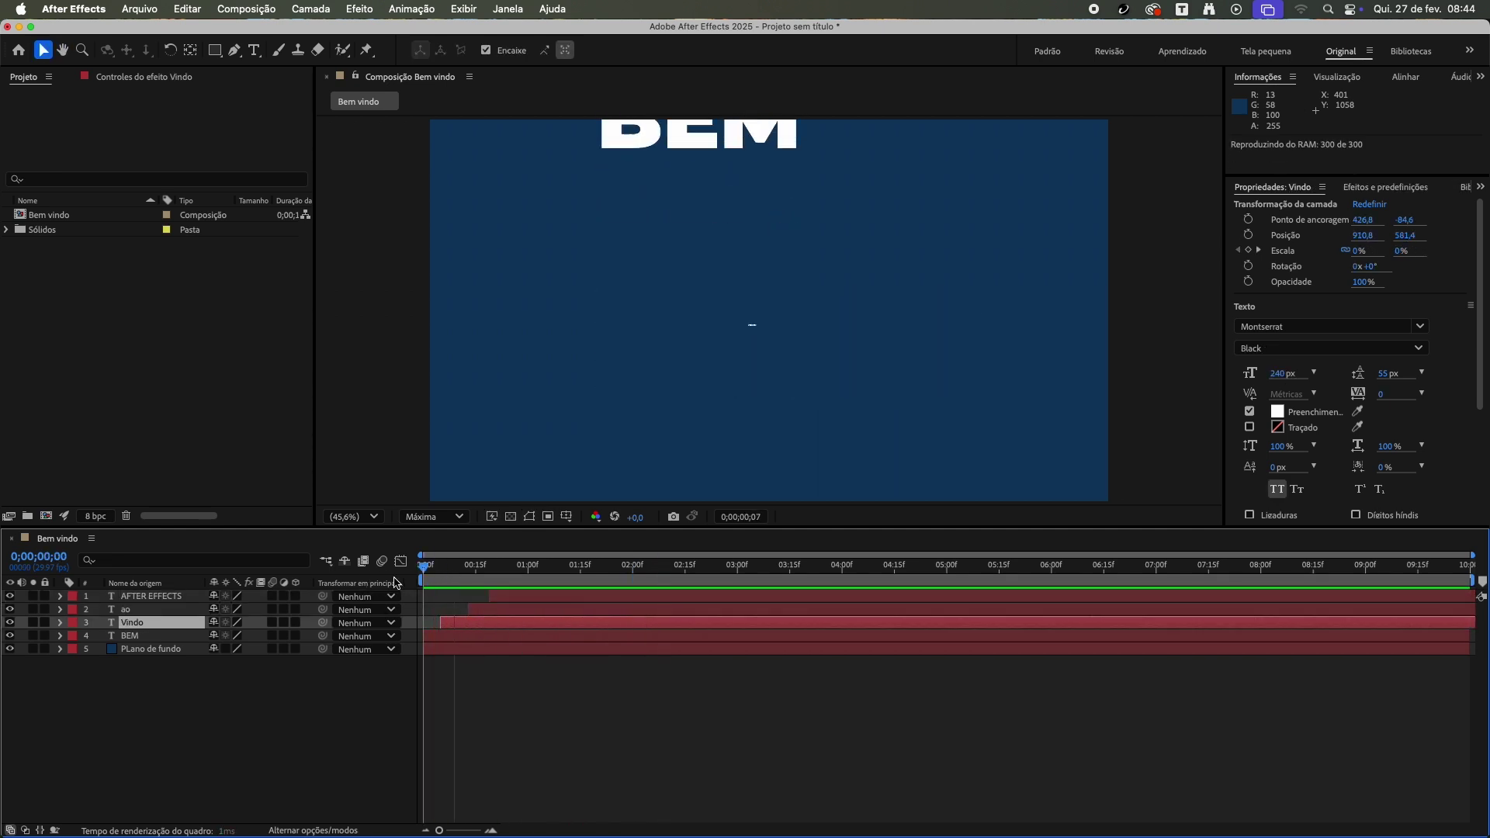
pyautogui.moveTo(525, 599); pyautogui.dragTo(527, 603)
pyautogui.press('space')
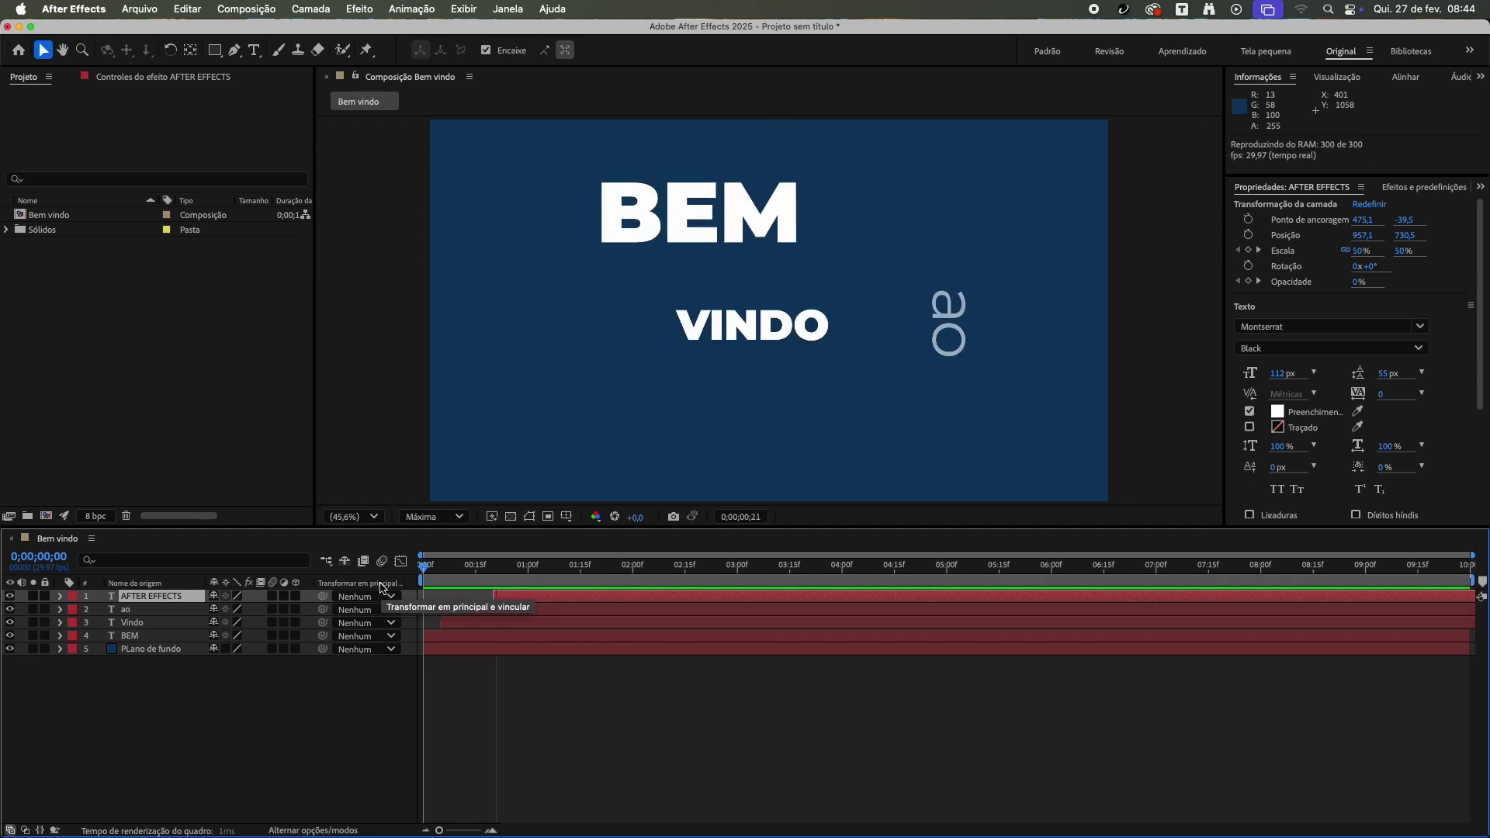
pyautogui.click(499, 613)
pyautogui.moveTo(499, 615); pyautogui.dragTo(514, 614)
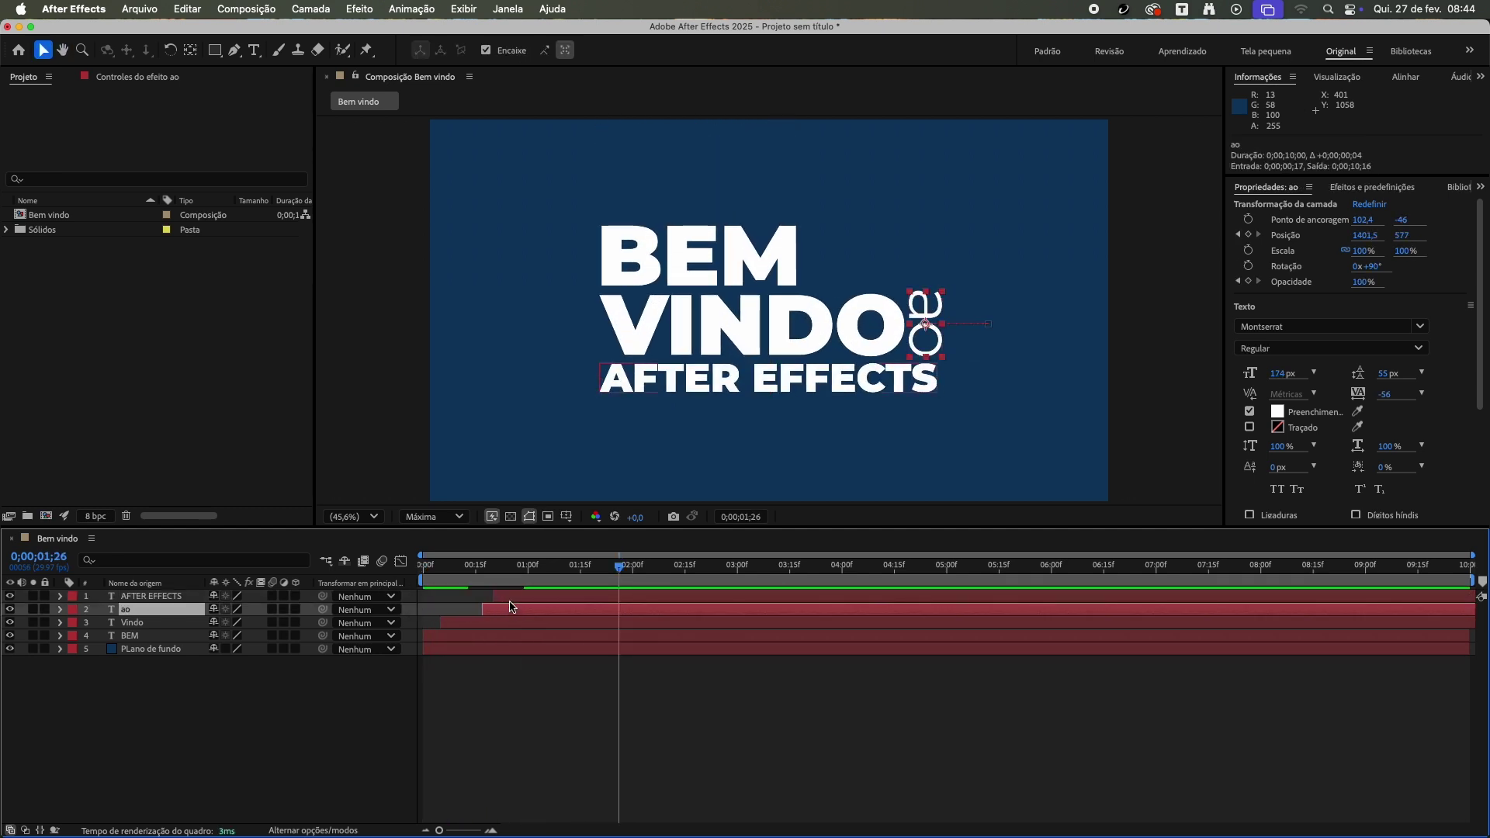
pyautogui.press('space')
pyautogui.press('space')
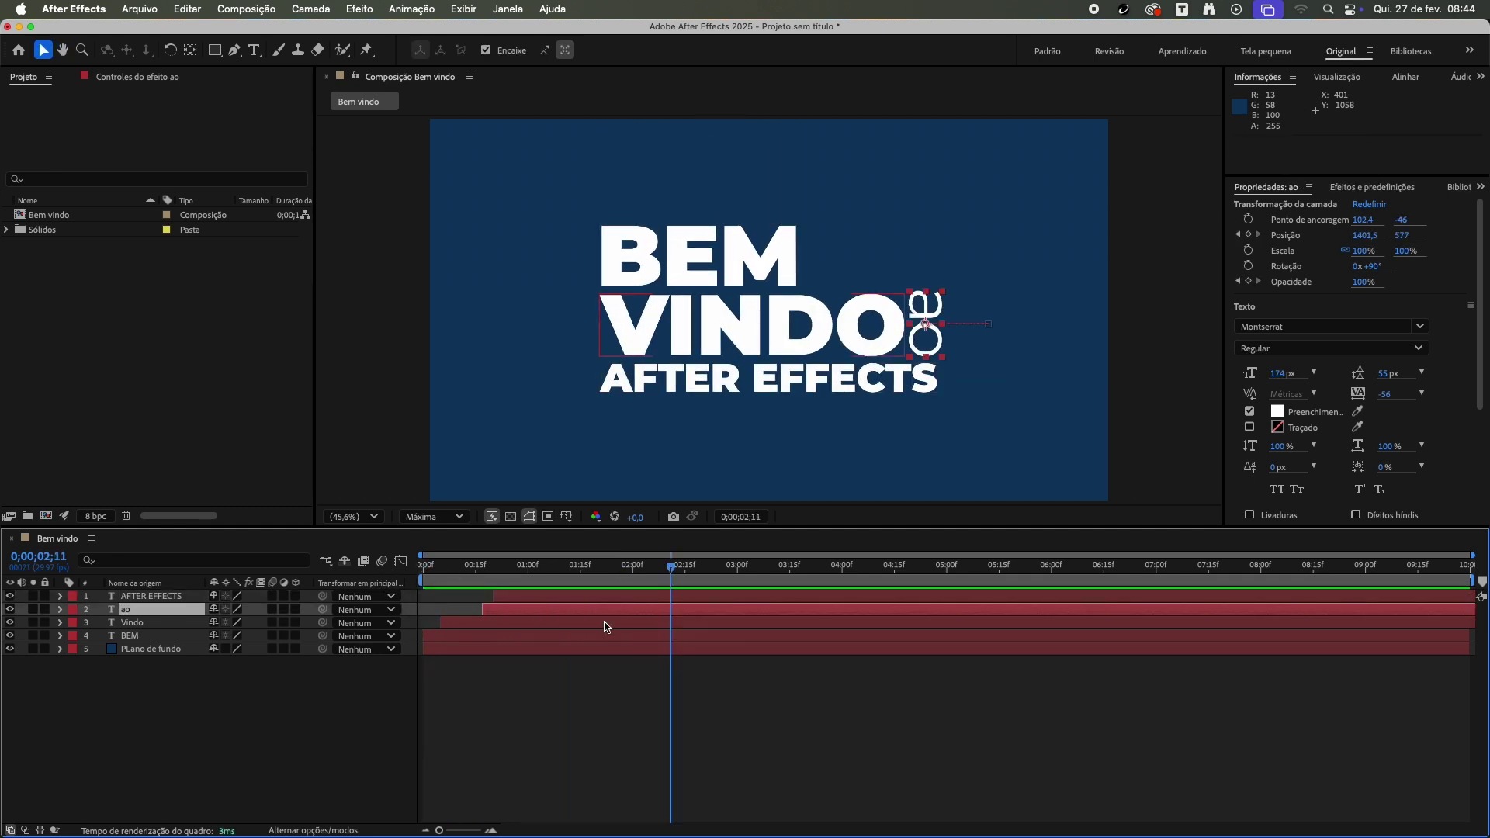
# Move the AFTER EFFECTS layer's start to 0;00;00;26 and preview the composition from the first frame
pyautogui.moveTo(511, 597); pyautogui.dragTo(533, 597)
pyautogui.press('space')
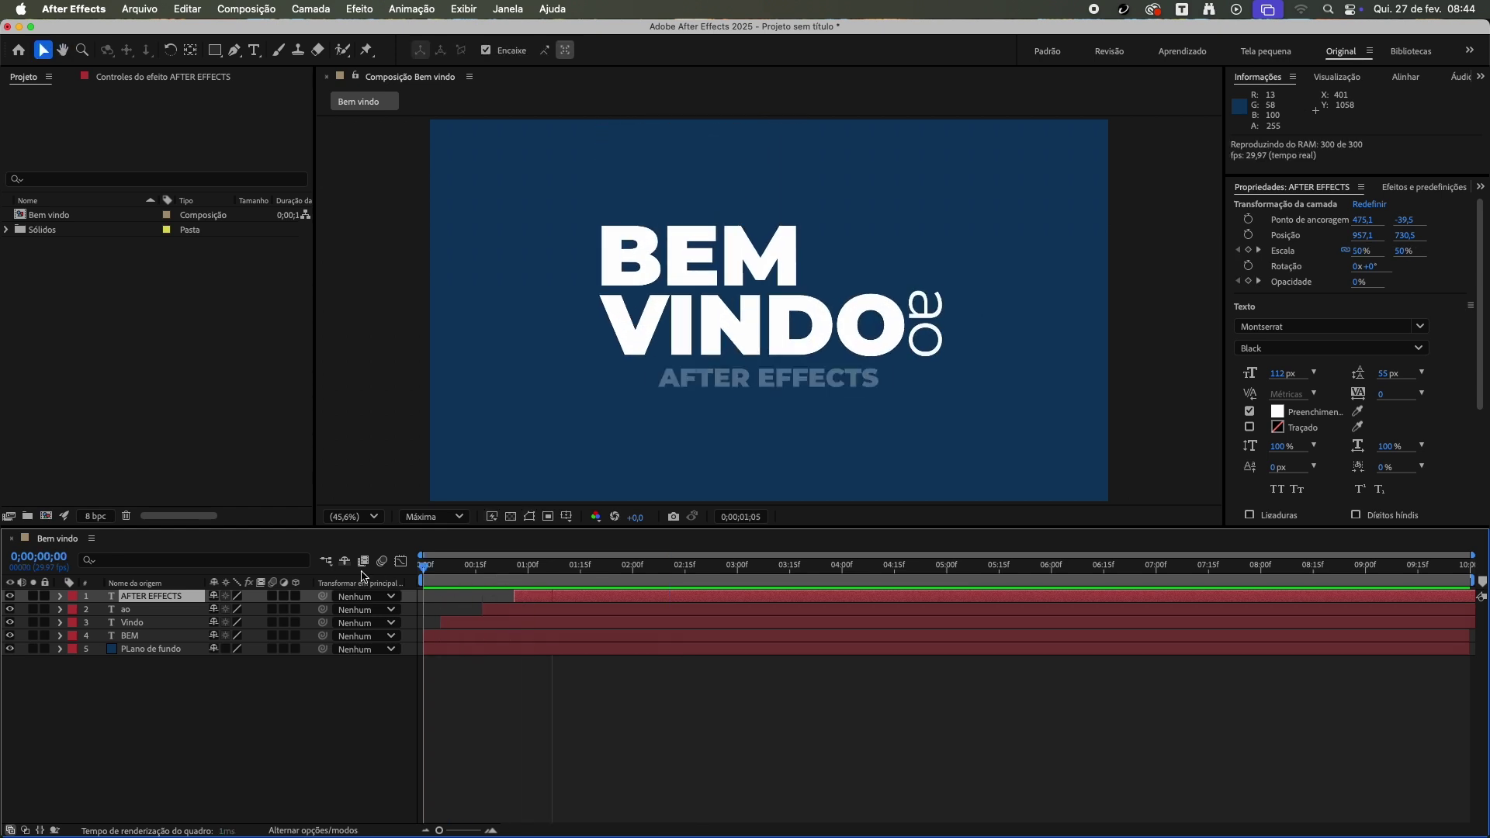
pyautogui.press('space')
# Expand the AFTER EFFECTS layer's transform properties and preview its entrance from 0;00;01;01
pyautogui.click(248, 704)
pyautogui.click(183, 597)
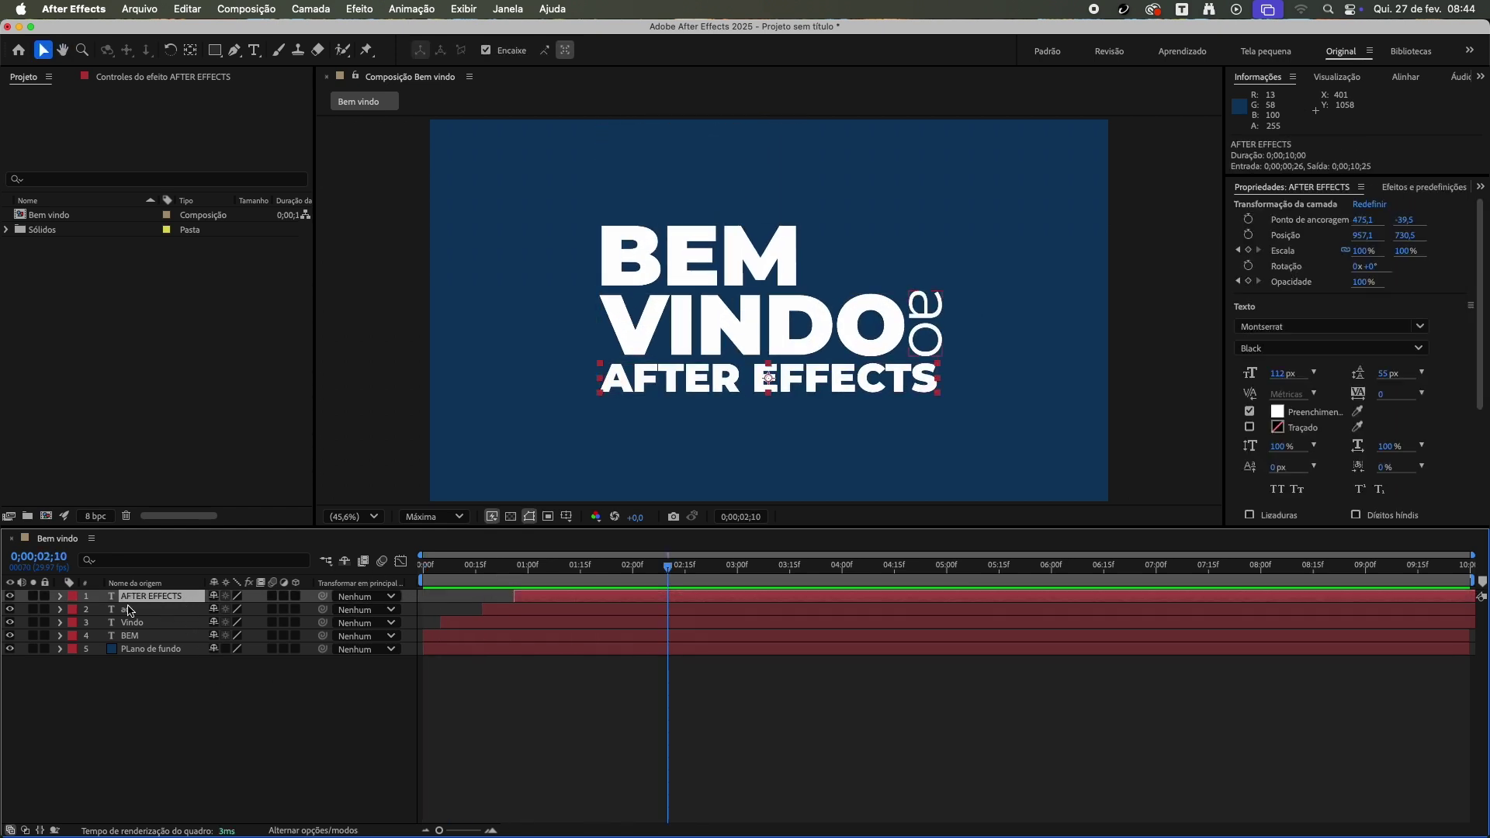
pyautogui.click(60, 596)
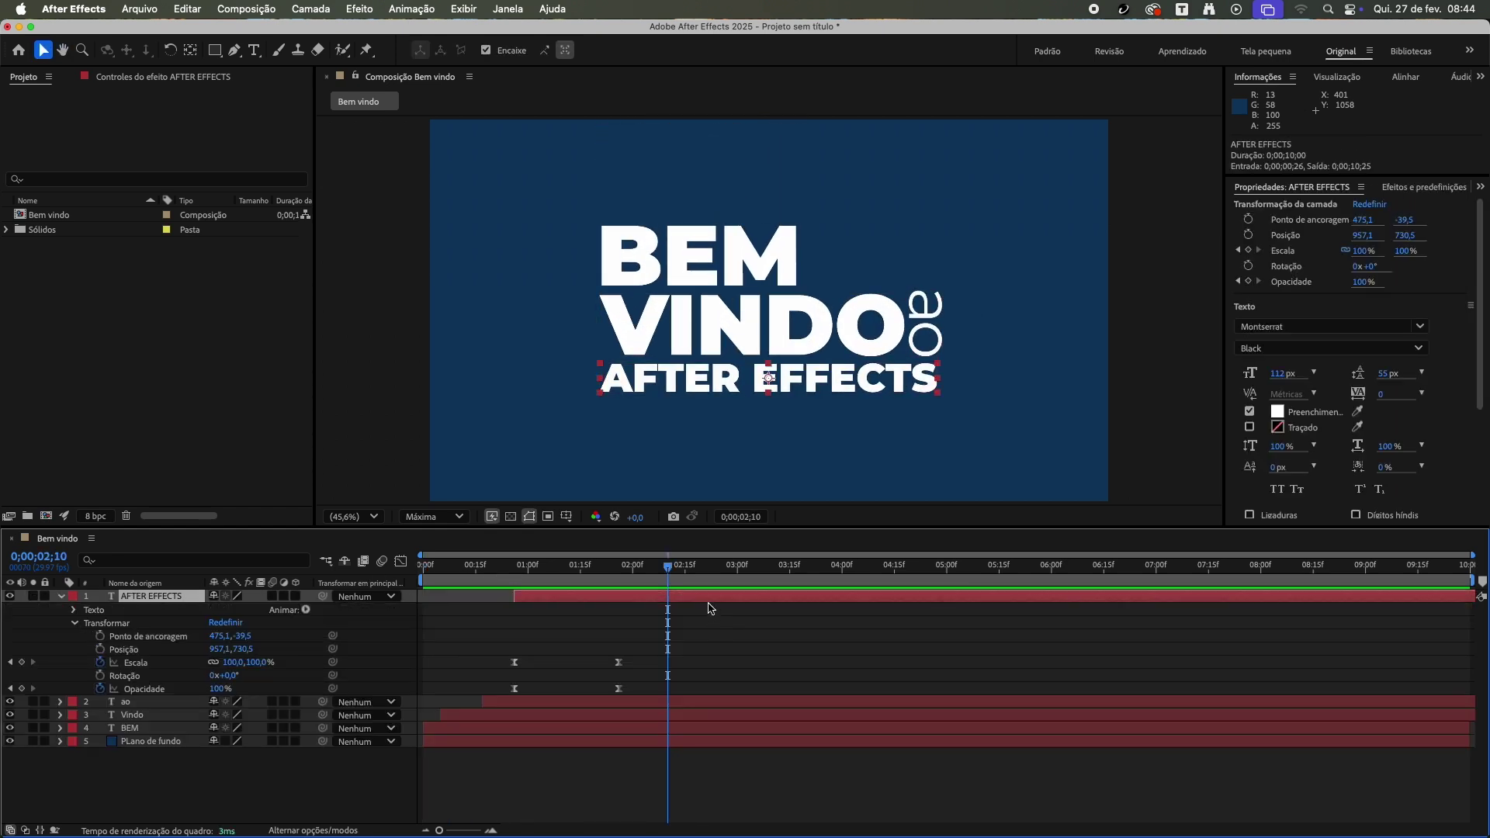
pyautogui.moveTo(665, 578); pyautogui.dragTo(533, 582)
pyautogui.press('space')
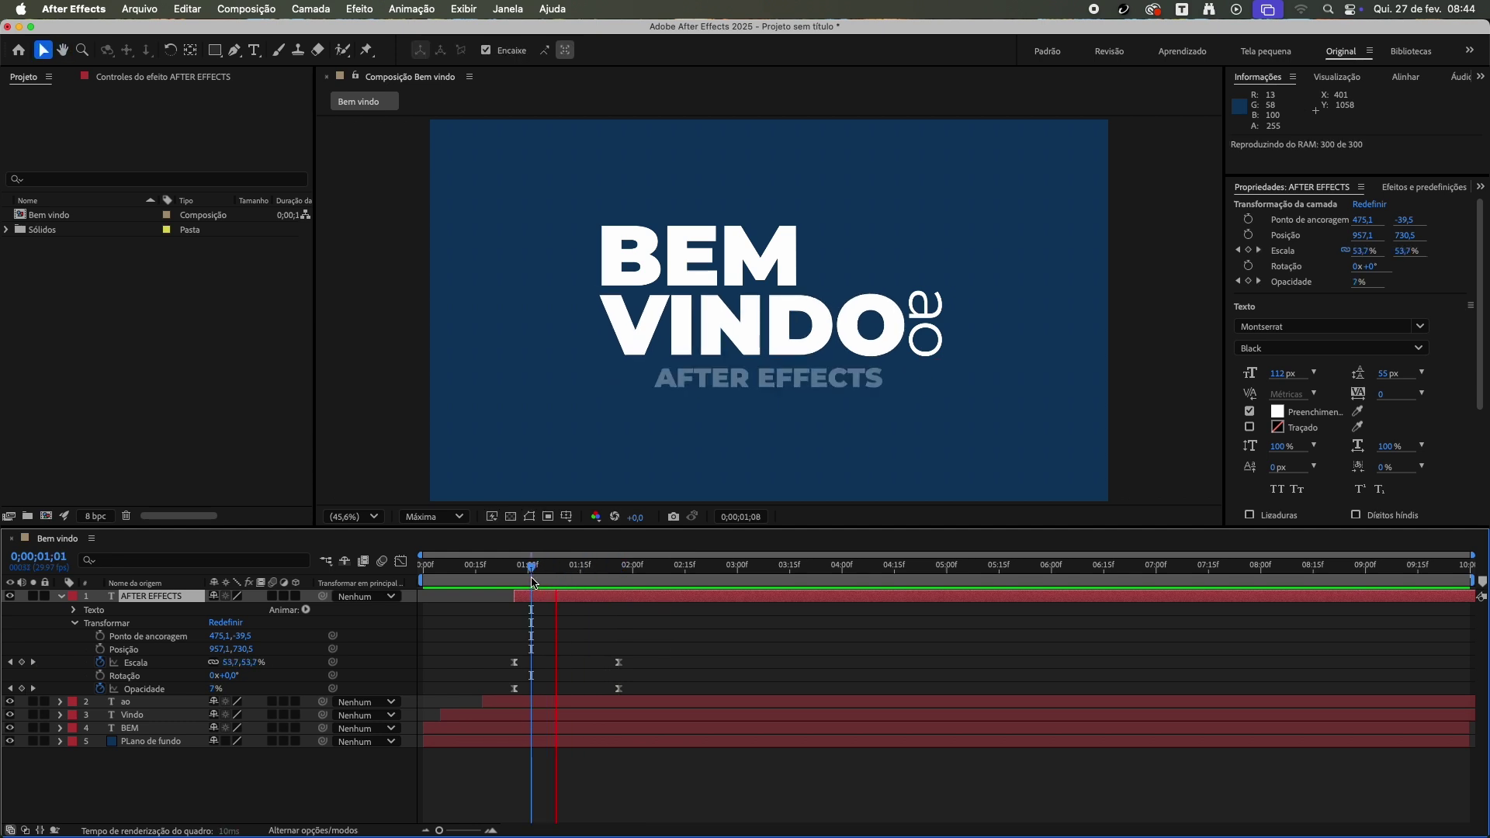
pyautogui.press('space')
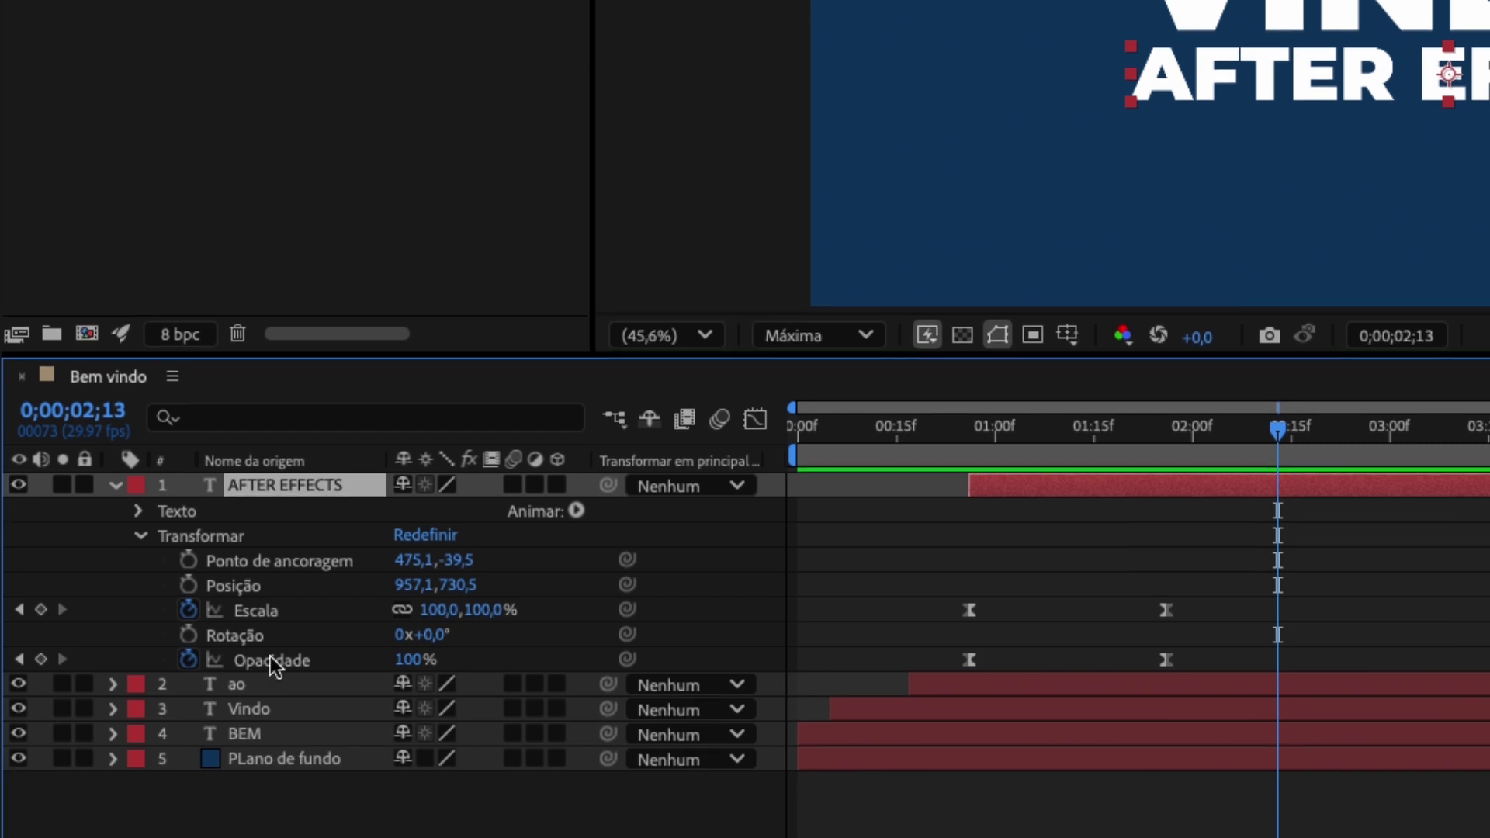
# Keyframe the AFTER EFFECTS layer's Opacity at 100% on 0;00;02;13 and at 0% on 0;00;02;14
pyautogui.click(221, 695)
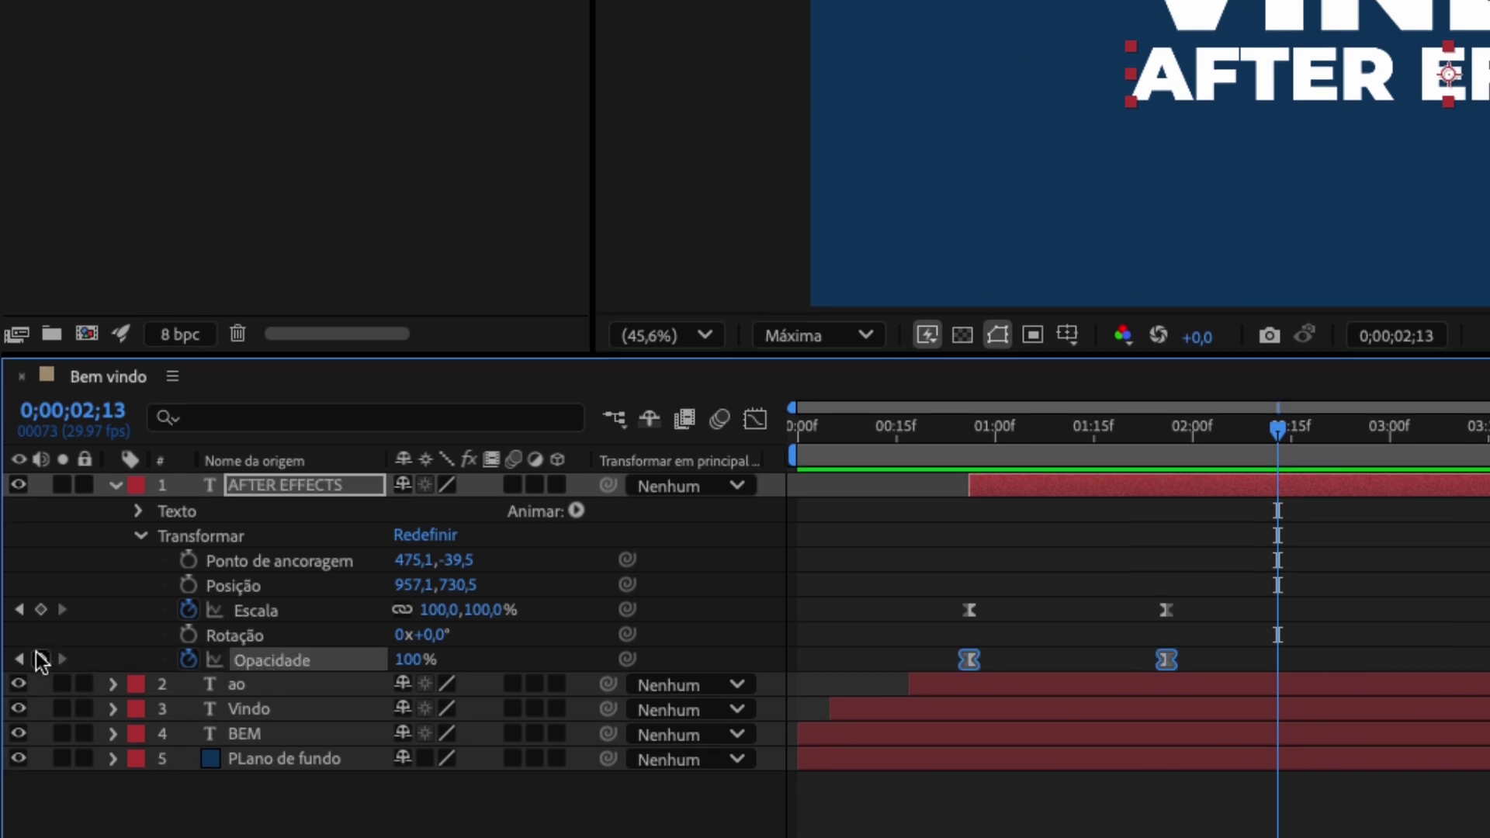
pyautogui.click(155, 660)
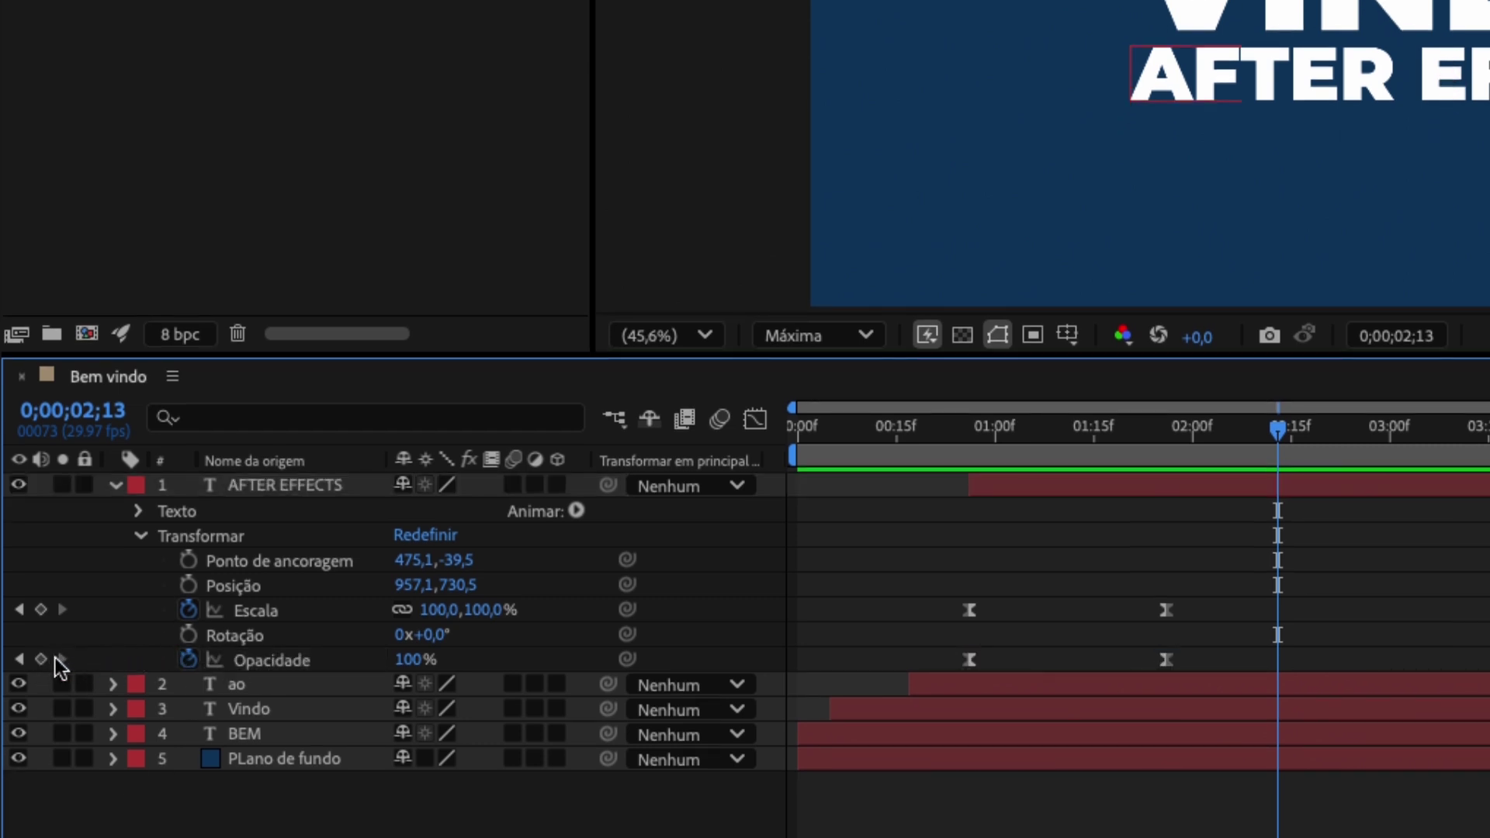
pyautogui.click(41, 659)
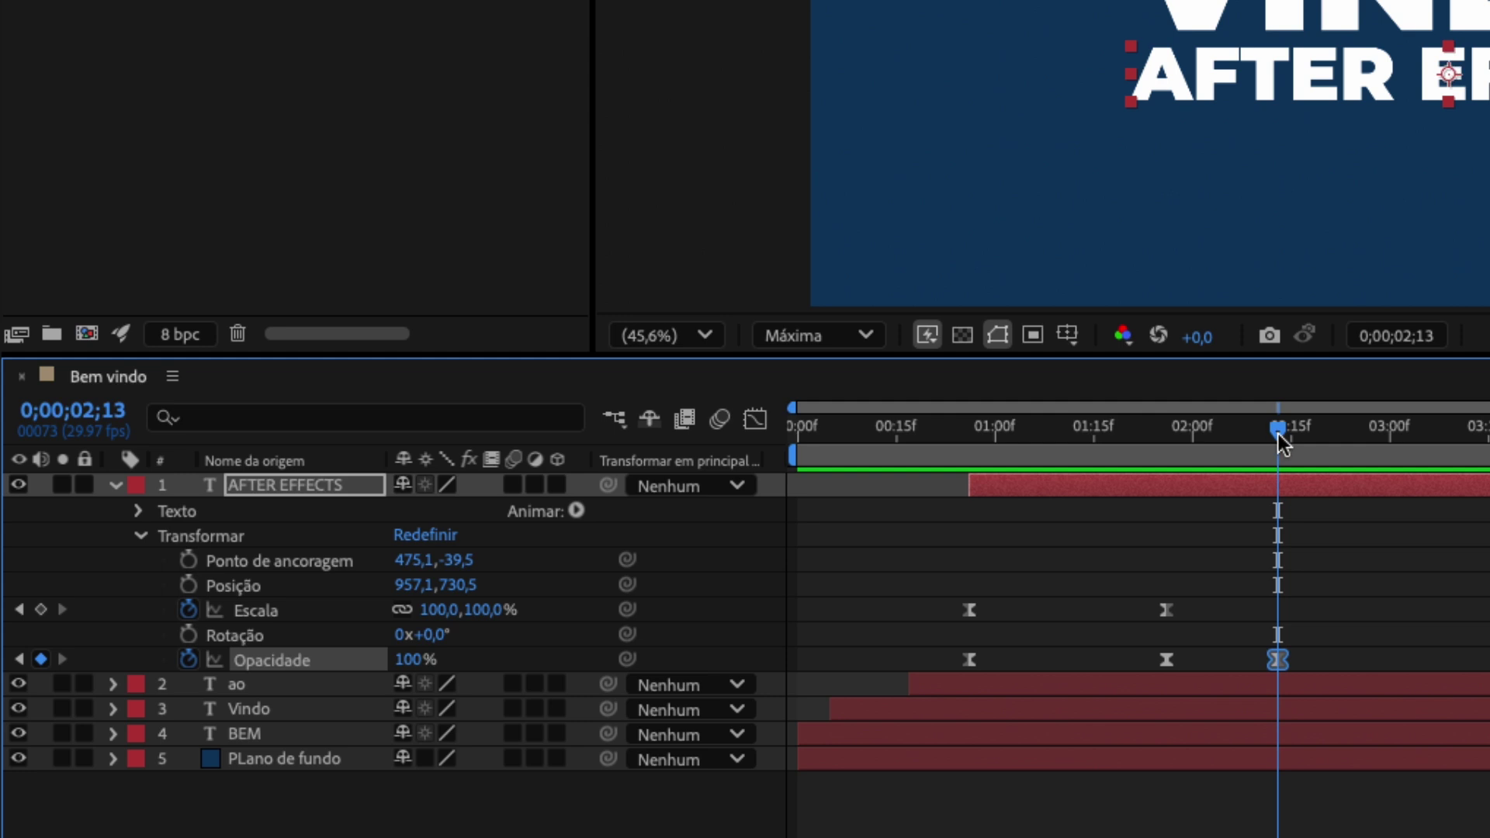
pyautogui.moveTo(1278, 435); pyautogui.dragTo(1282, 434)
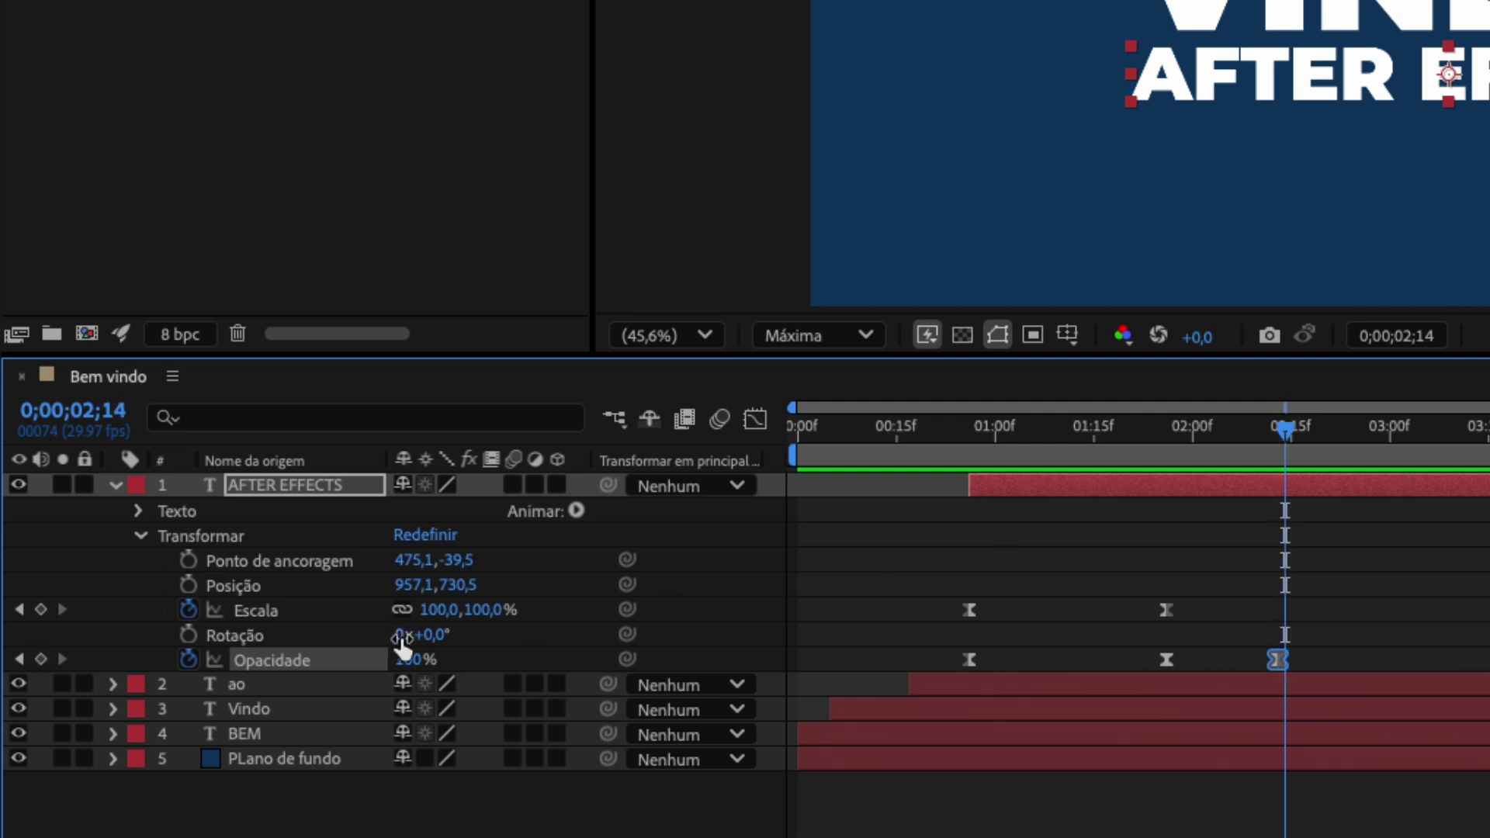
pyautogui.click(414, 662)
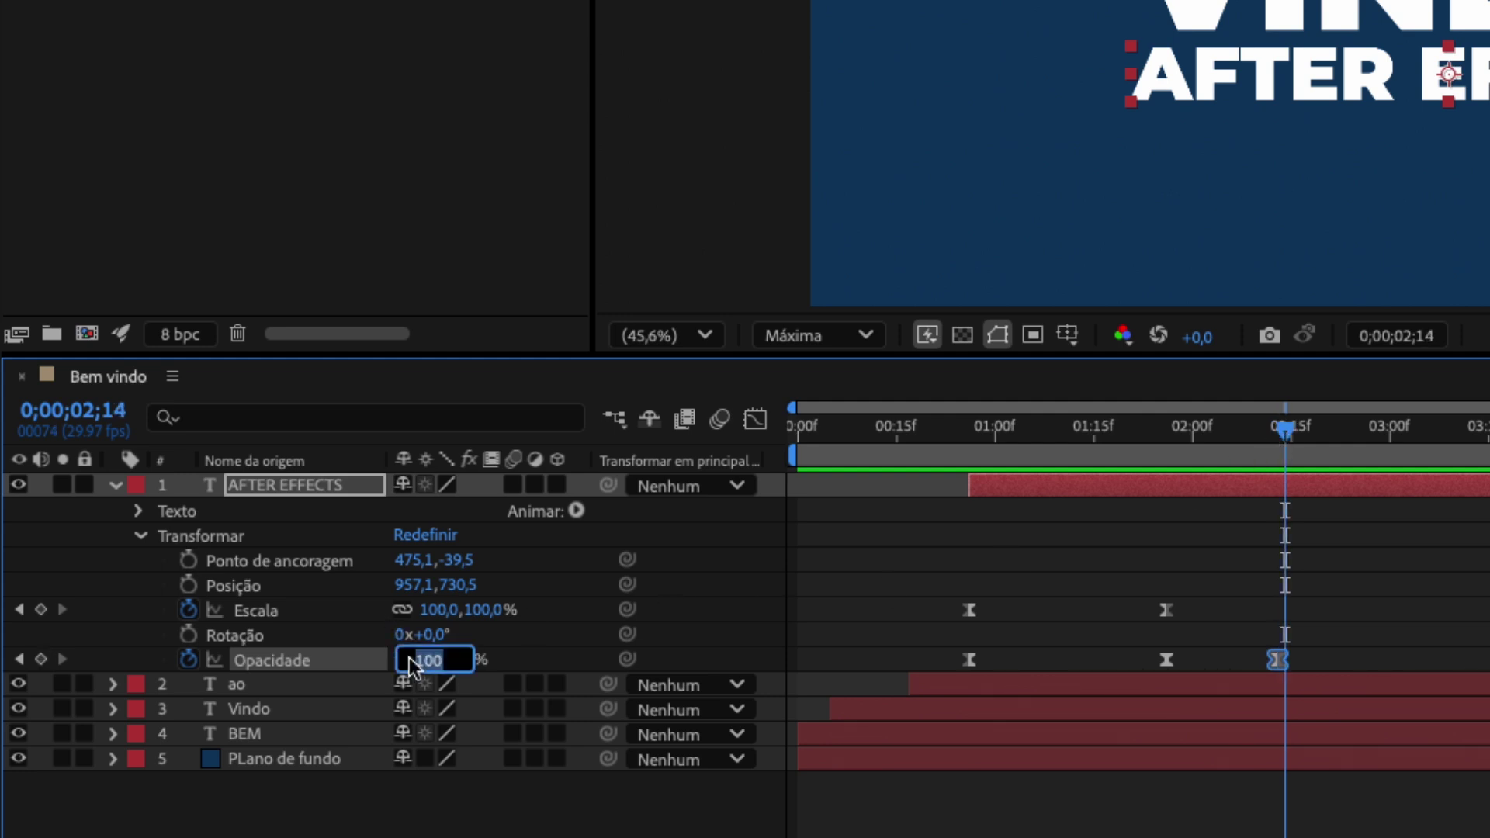
pyautogui.write('0')
pyautogui.press('Return')
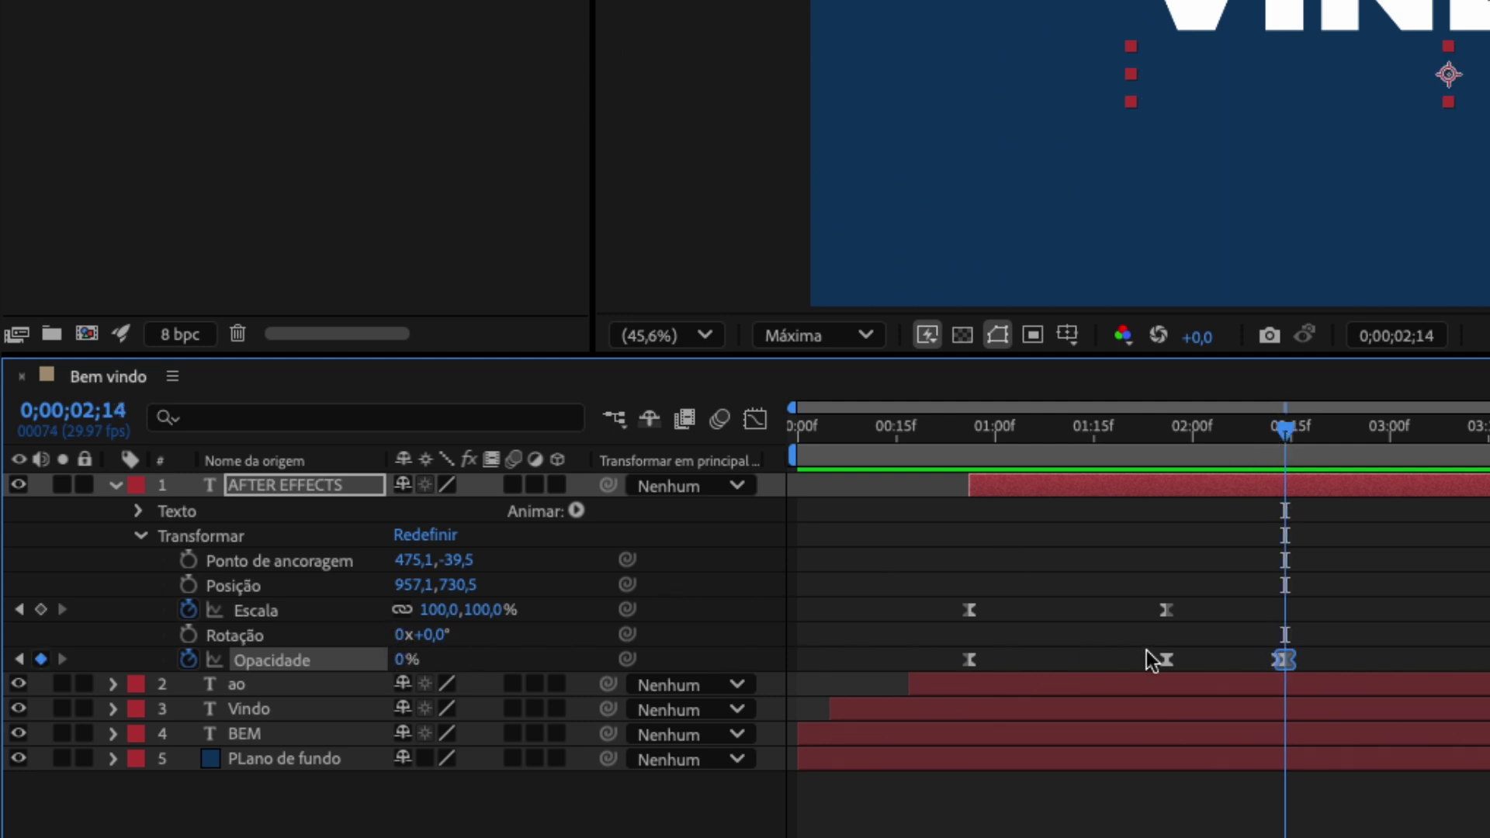
pyautogui.click(1228, 632)
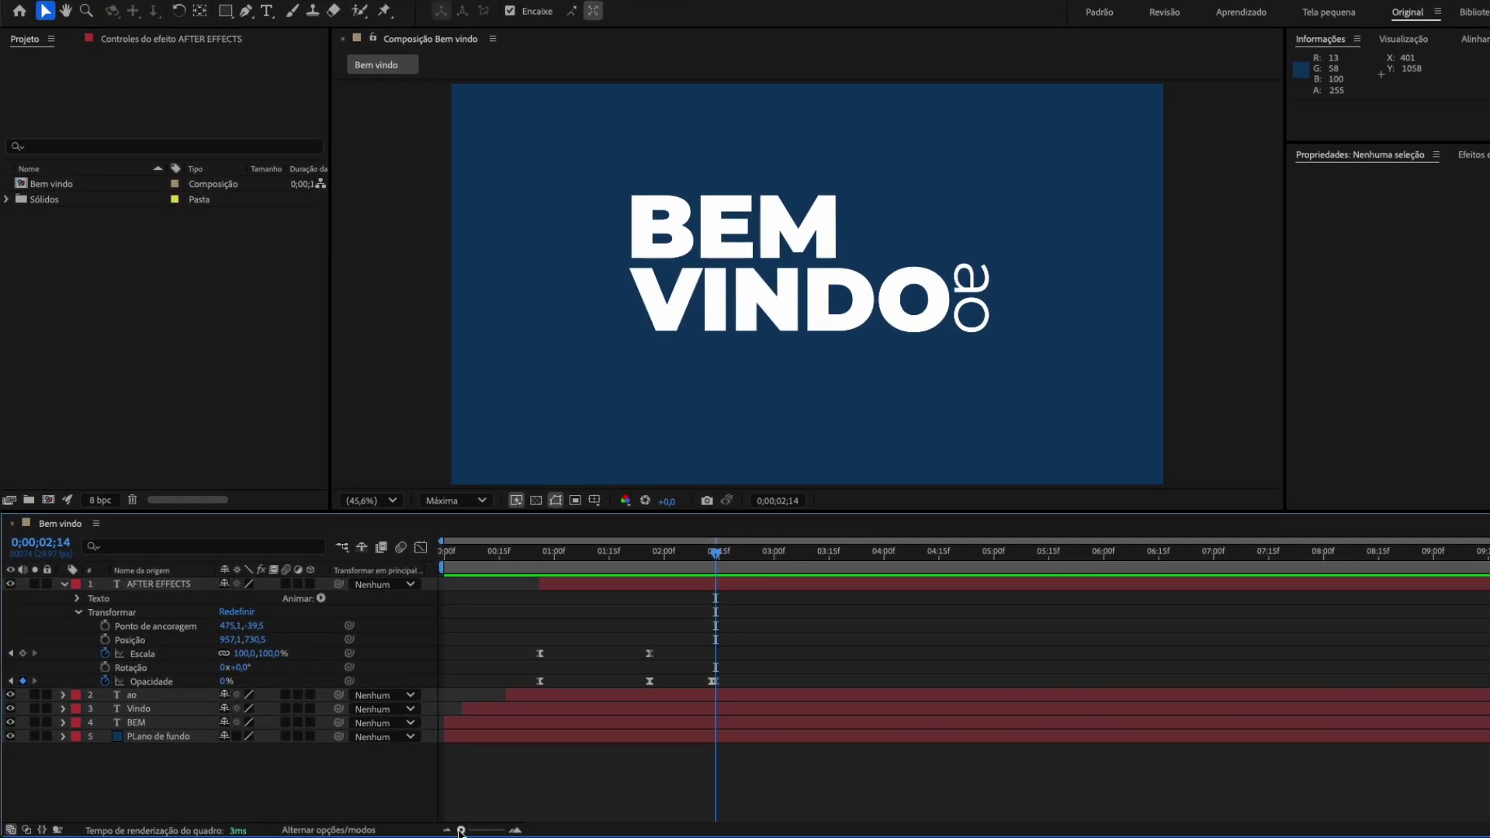
# Bring the AFTER EFFECTS layer's Opacity back to 100% with a keyframe at 0;00;02;15
pyautogui.moveTo(463, 831); pyautogui.dragTo(497, 831)
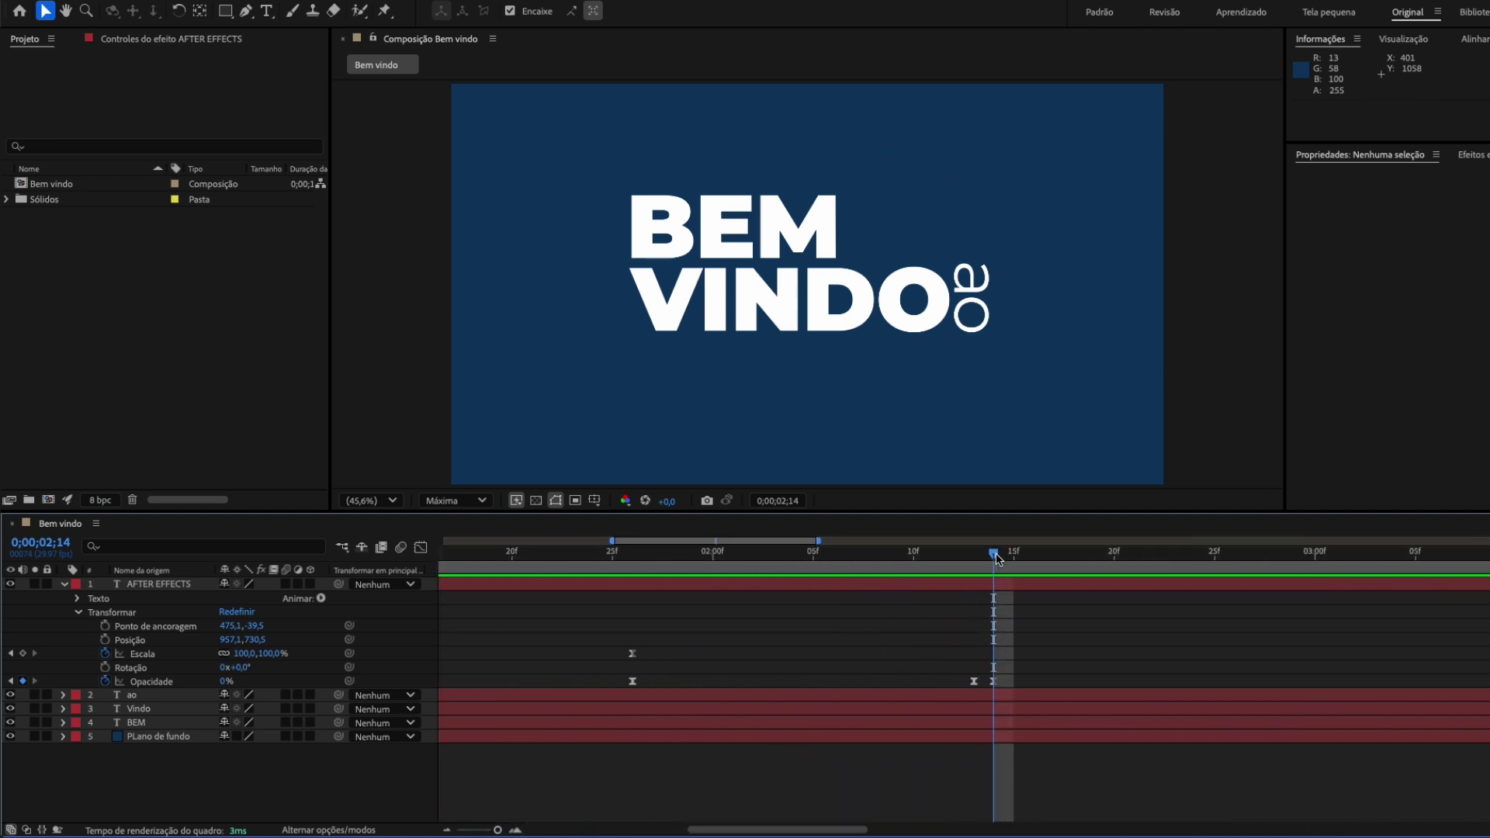
pyautogui.moveTo(1000, 559); pyautogui.dragTo(1015, 558)
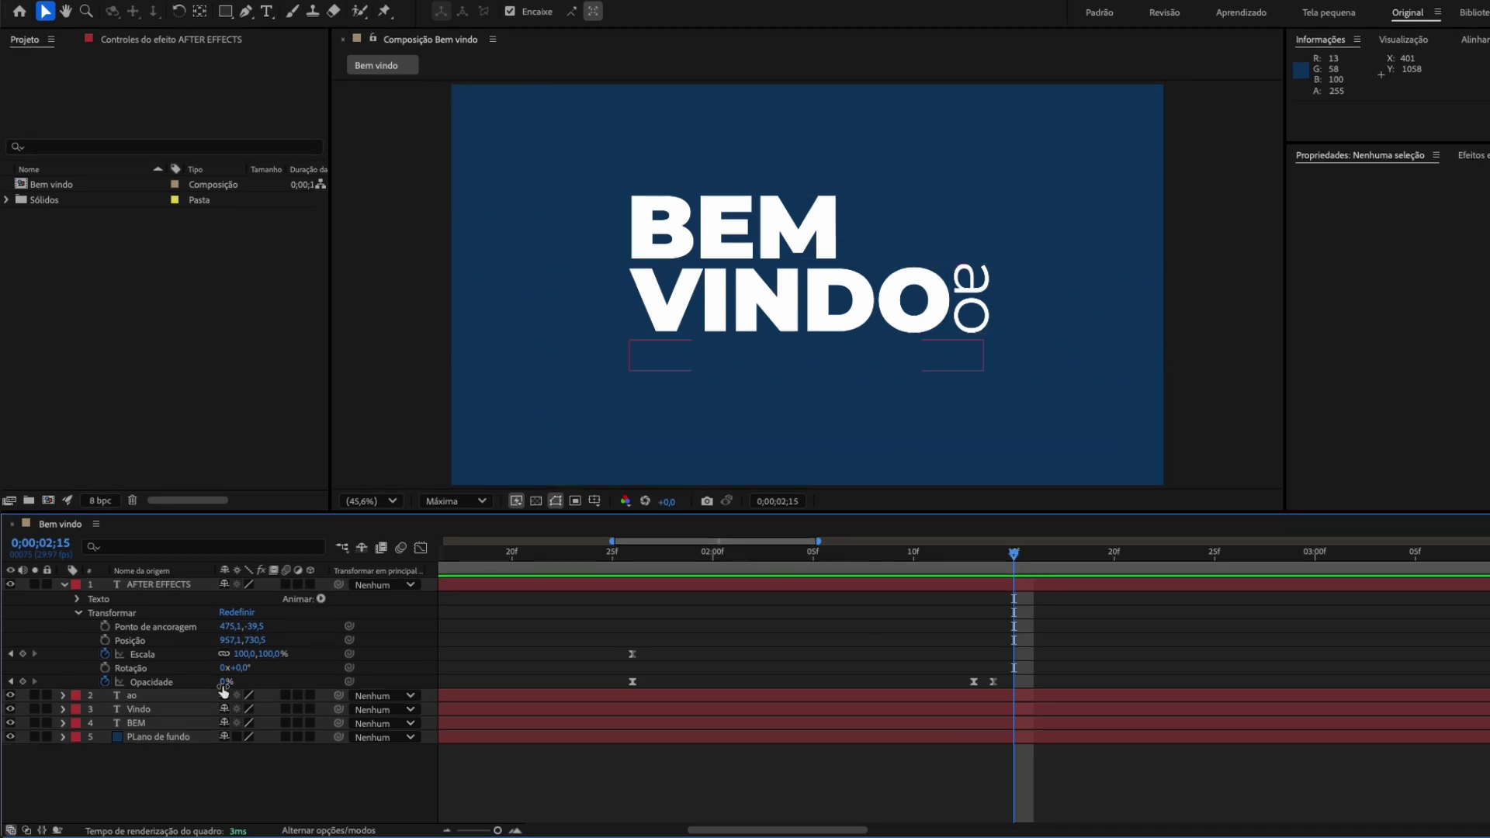
pyautogui.moveTo(225, 684); pyautogui.dragTo(353, 681)
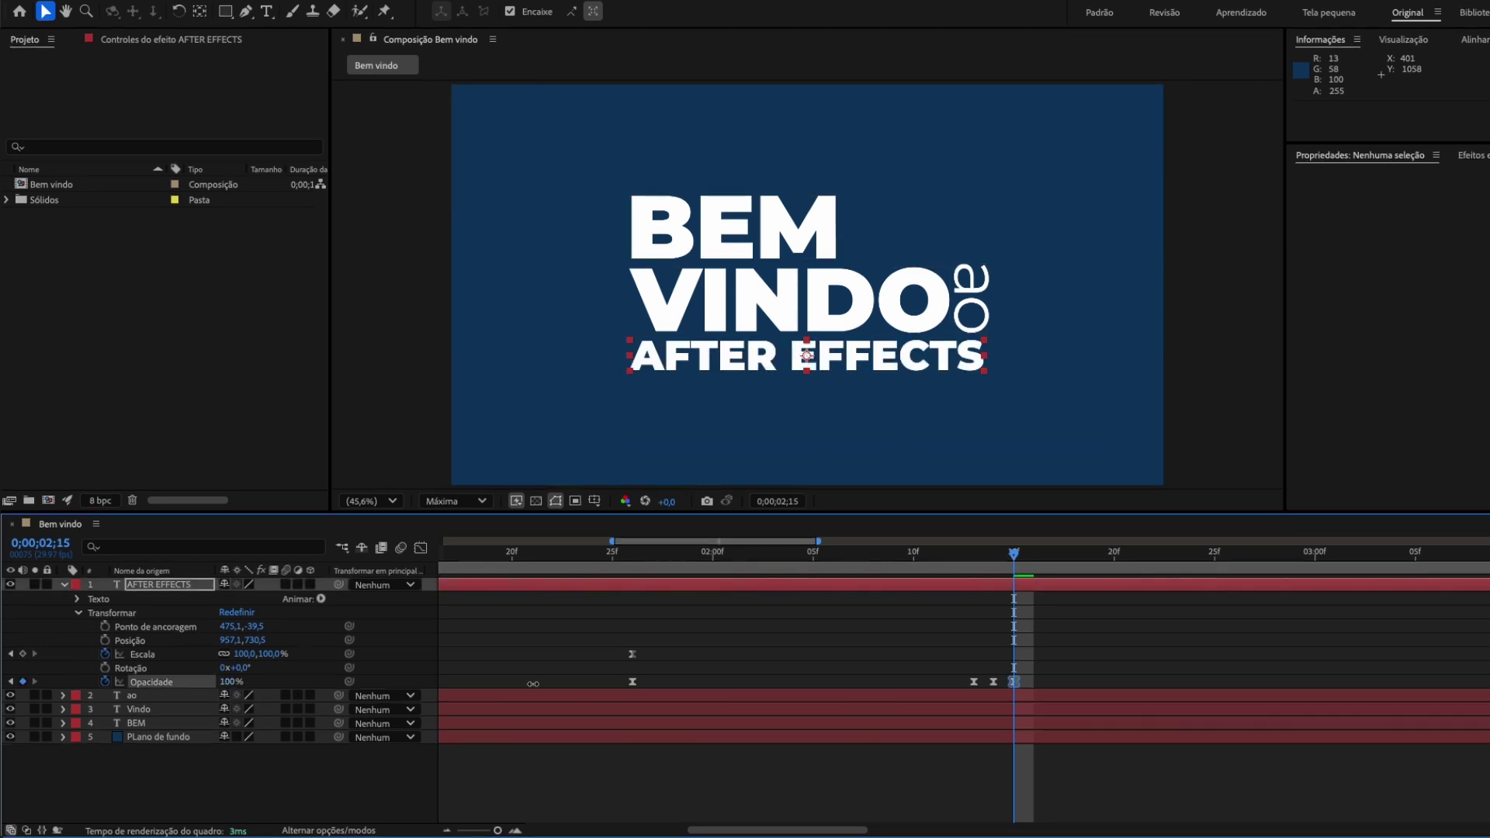
pyautogui.moveTo(529, 684); pyautogui.dragTo(495, 703)
pyautogui.moveTo(1044, 566); pyautogui.dragTo(1113, 568)
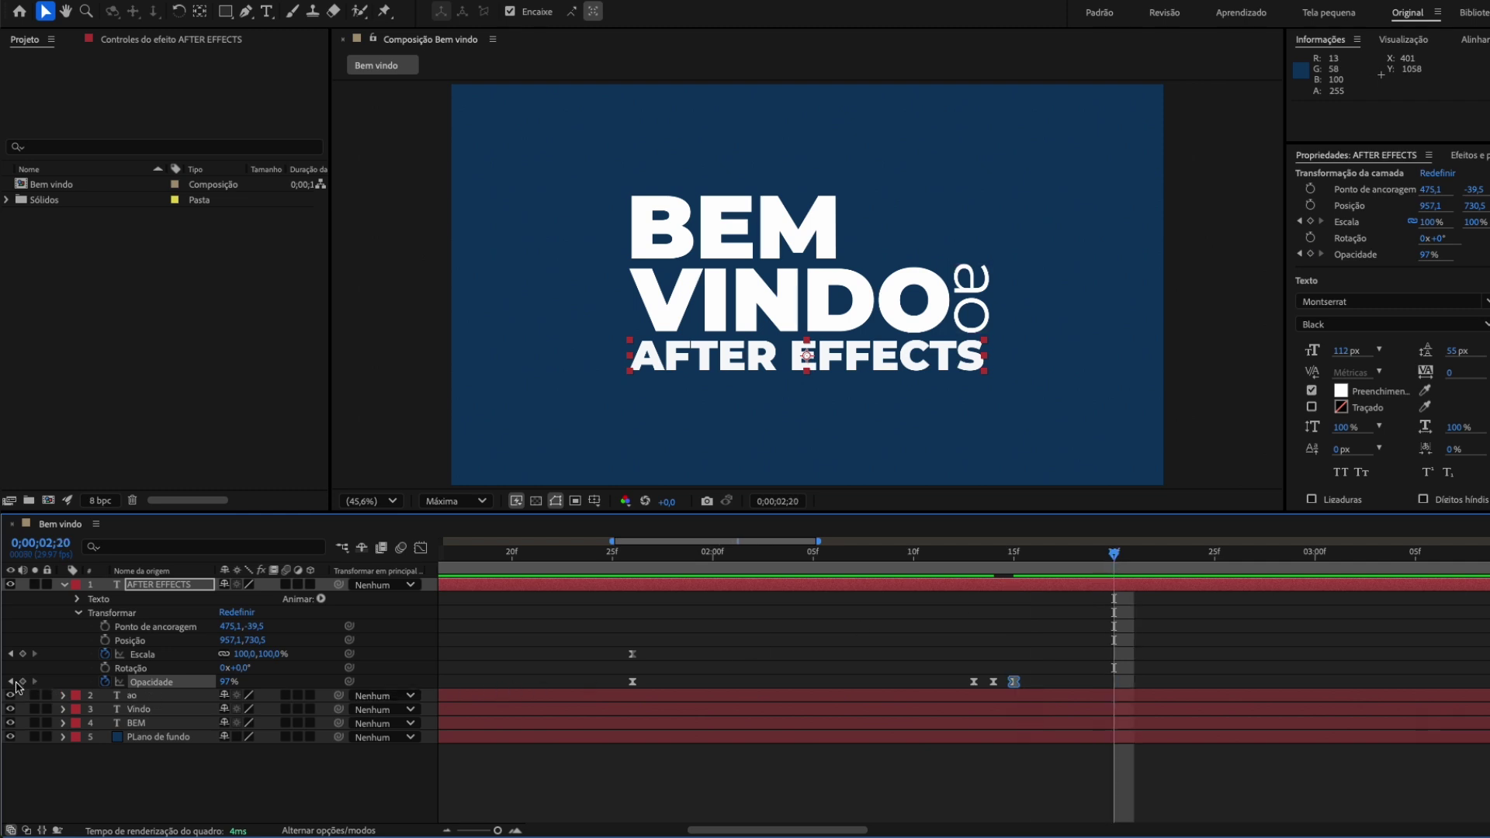
pyautogui.click(1025, 566)
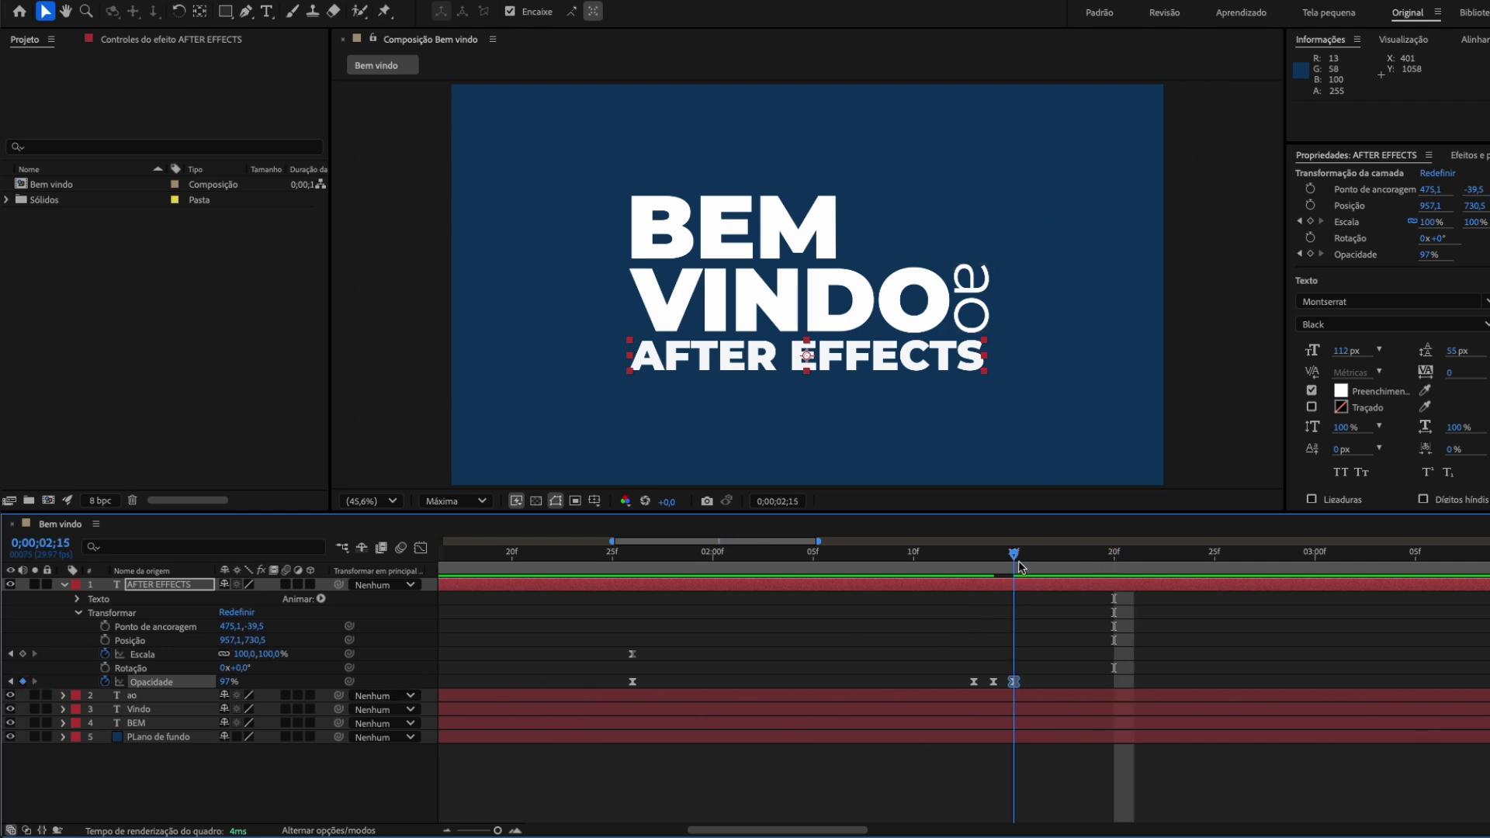
pyautogui.moveTo(225, 681); pyautogui.dragTo(349, 681)
# Add a second flicker to AFTER EFFECTS with Opacity keyframes of 100% at 0;00;02;19, 0% at 0;00;02;20 and 100% at 0;00;02;21
pyautogui.press('pagedown')
pyautogui.press('pagedown')
pyautogui.press('pagedown')
pyautogui.press('pagedown')
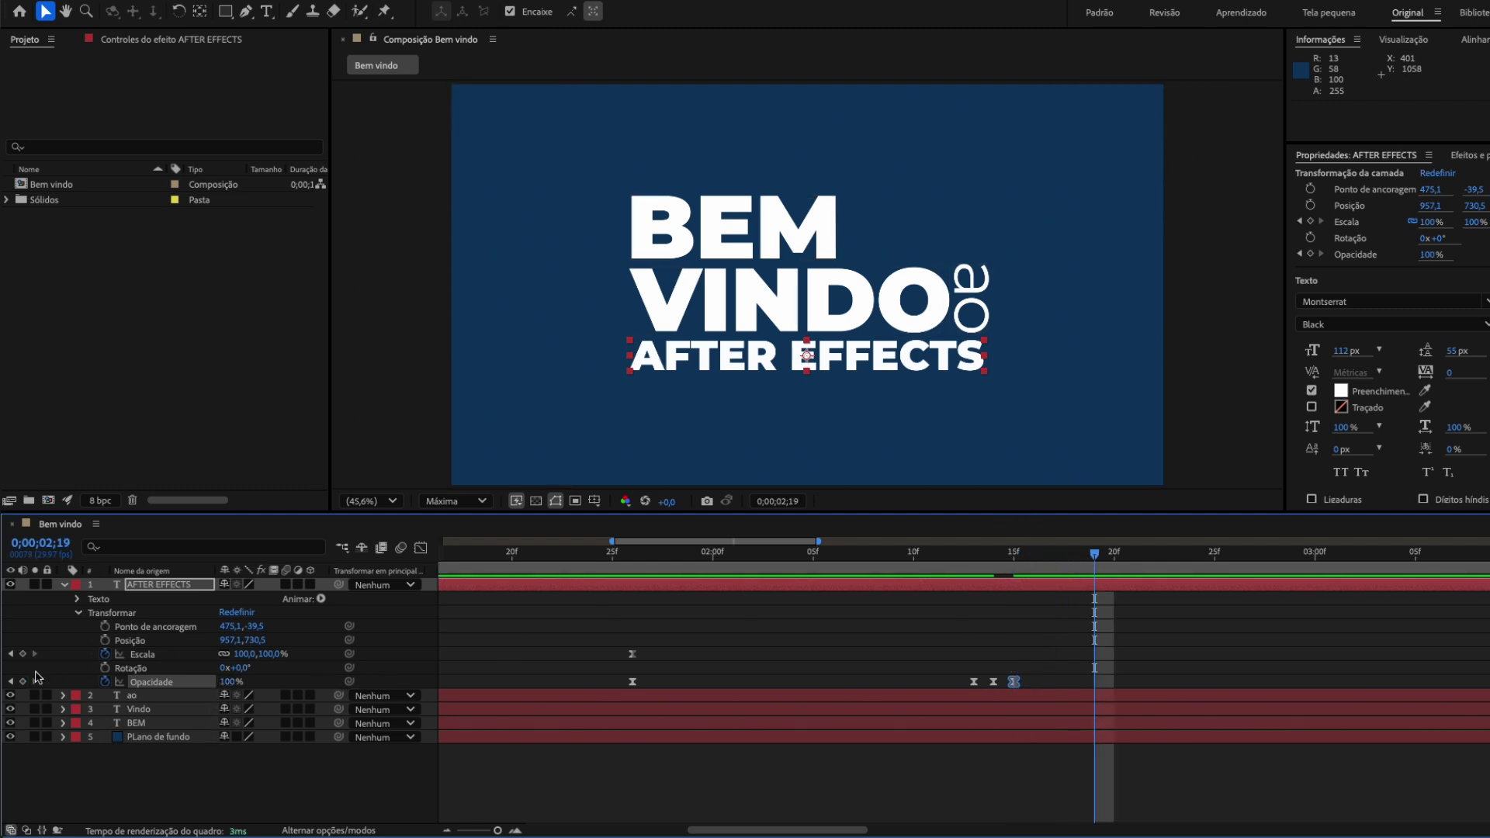
pyautogui.click(23, 682)
pyautogui.moveTo(1095, 555); pyautogui.dragTo(1115, 556)
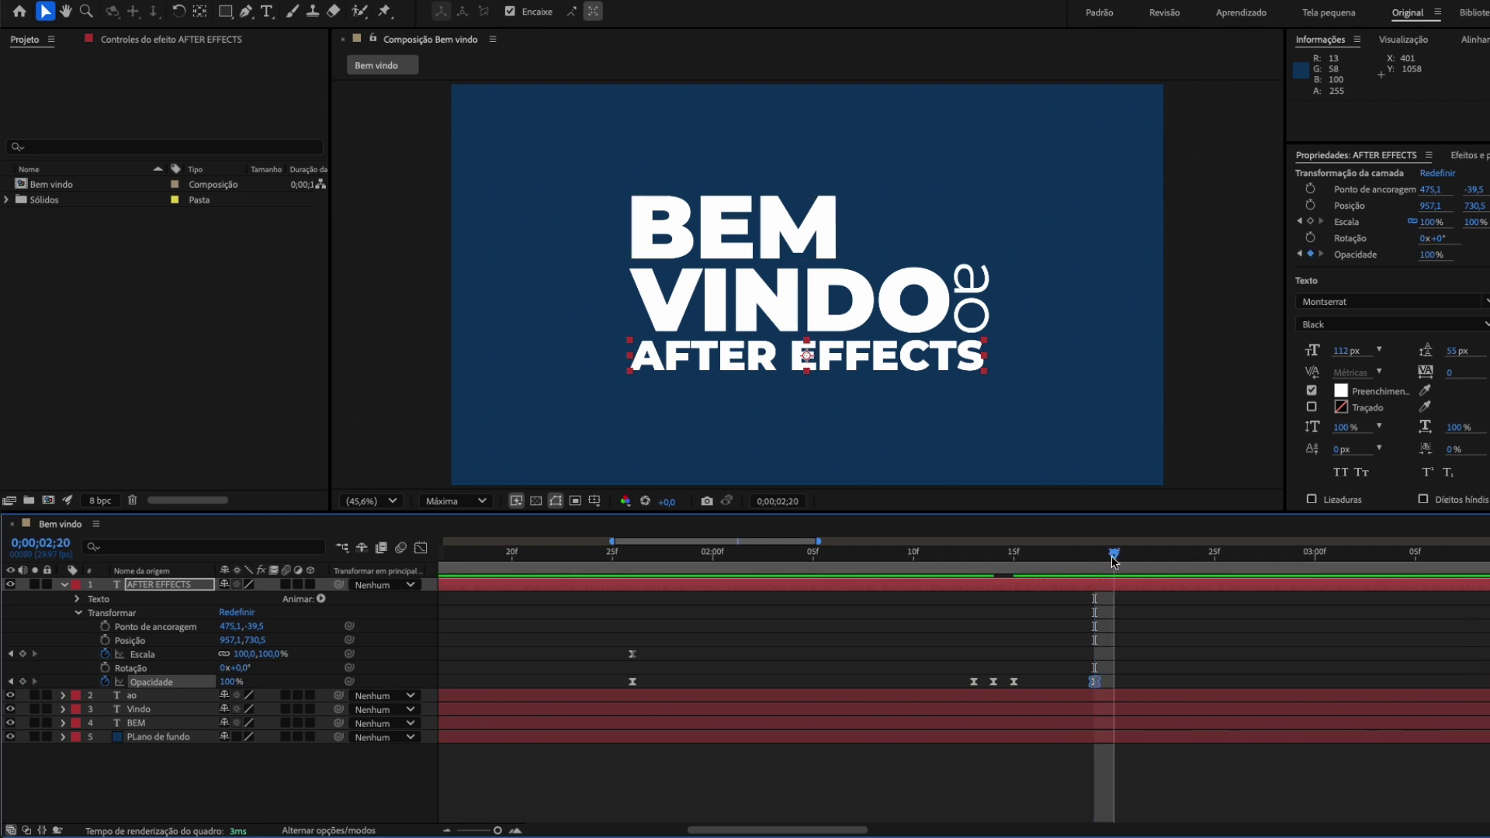
pyautogui.moveTo(230, 687); pyautogui.dragTo(93, 689)
pyautogui.moveTo(1119, 553); pyautogui.dragTo(1135, 553)
pyautogui.moveTo(221, 688); pyautogui.dragTo(306, 688)
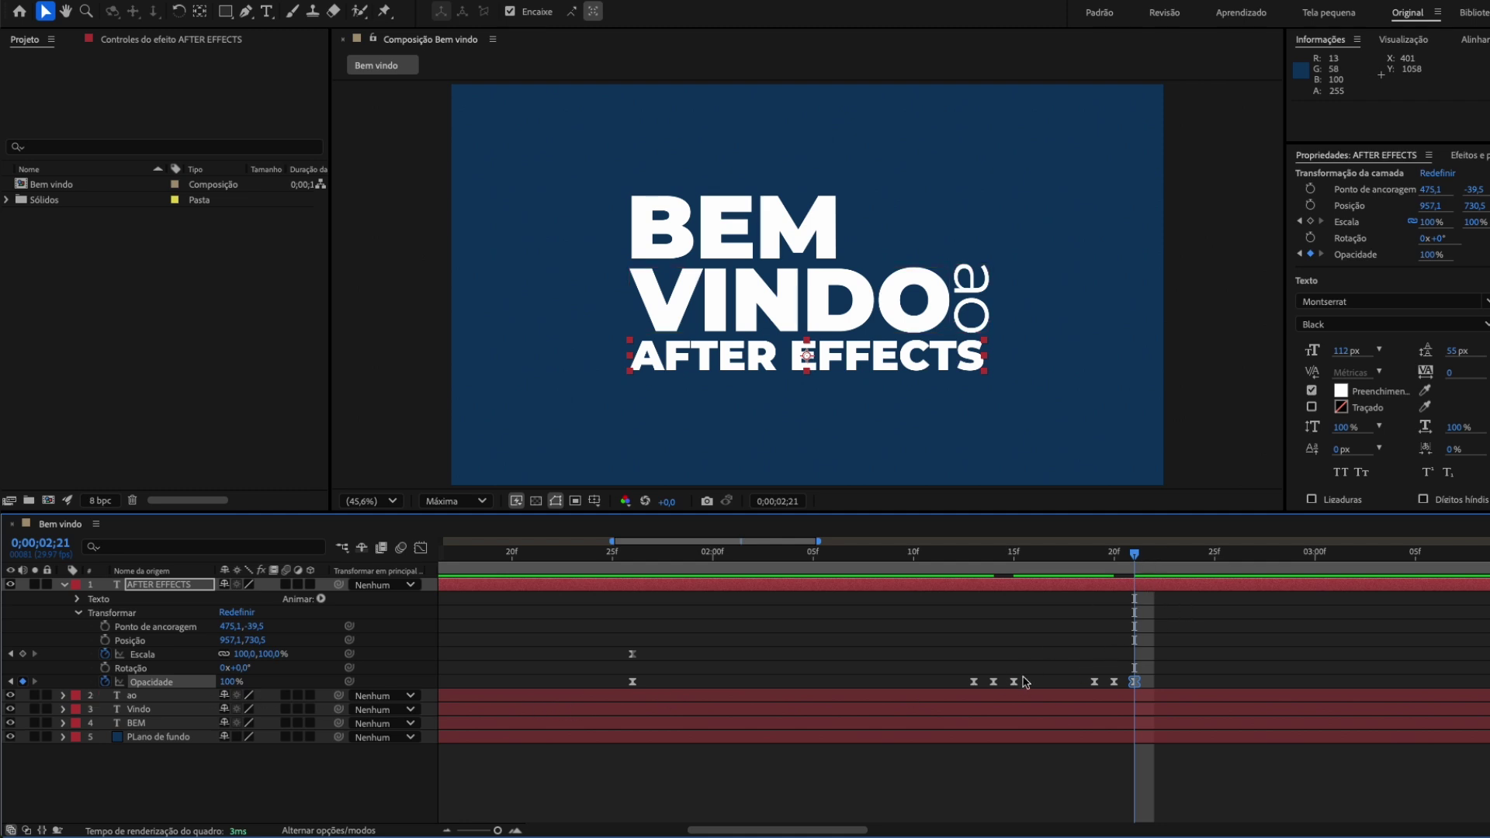
# Convert both groups of three flicker Opacity keyframes on AFTER EFFECTS to hold keyframes (Alternar quadro-chave de retenção)
pyautogui.moveTo(1077, 676); pyautogui.dragTo(1152, 693)
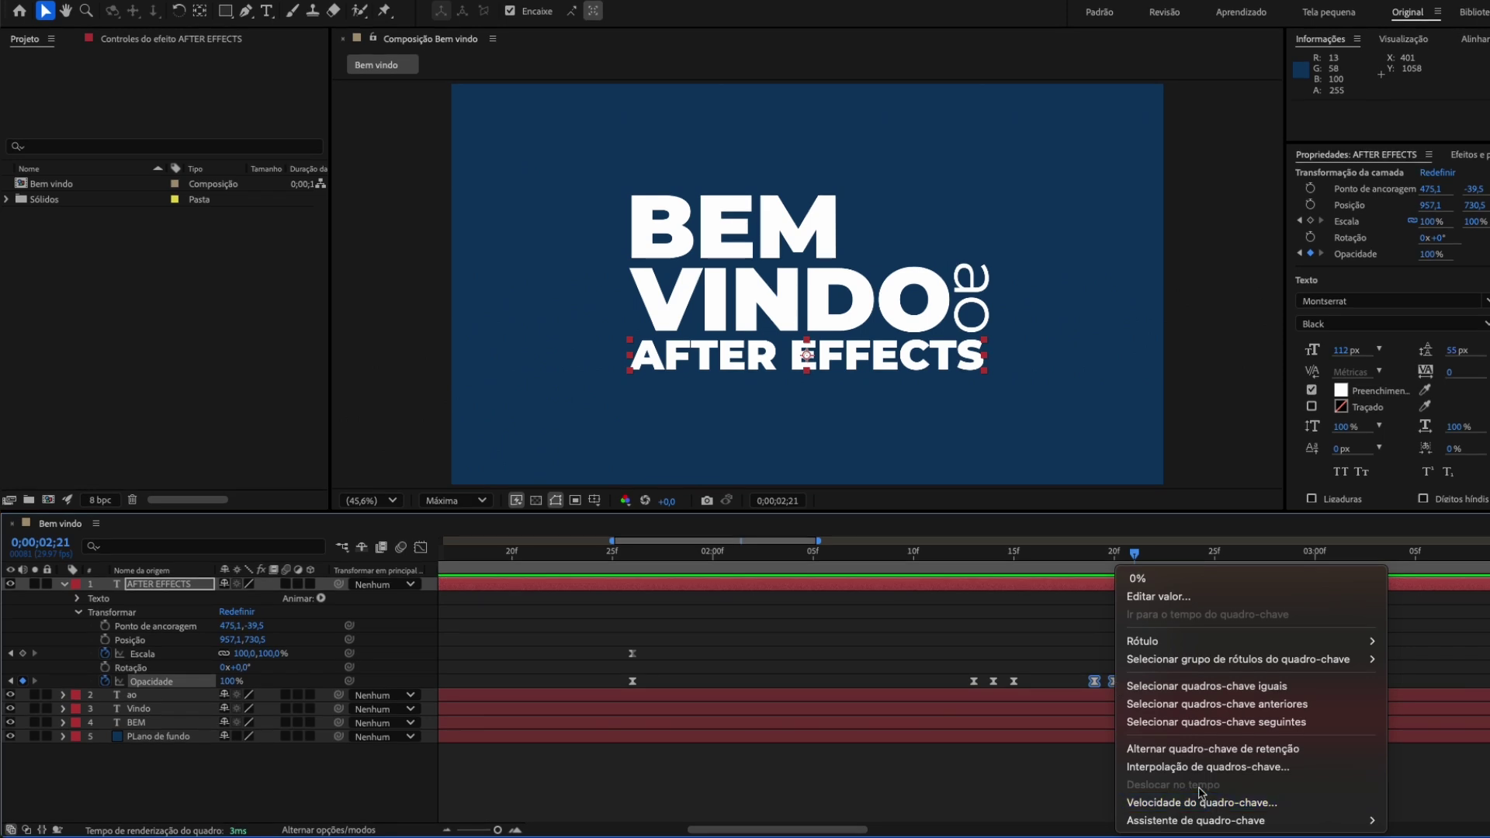
pyautogui.click(1183, 750)
pyautogui.moveTo(939, 672); pyautogui.dragTo(1031, 692)
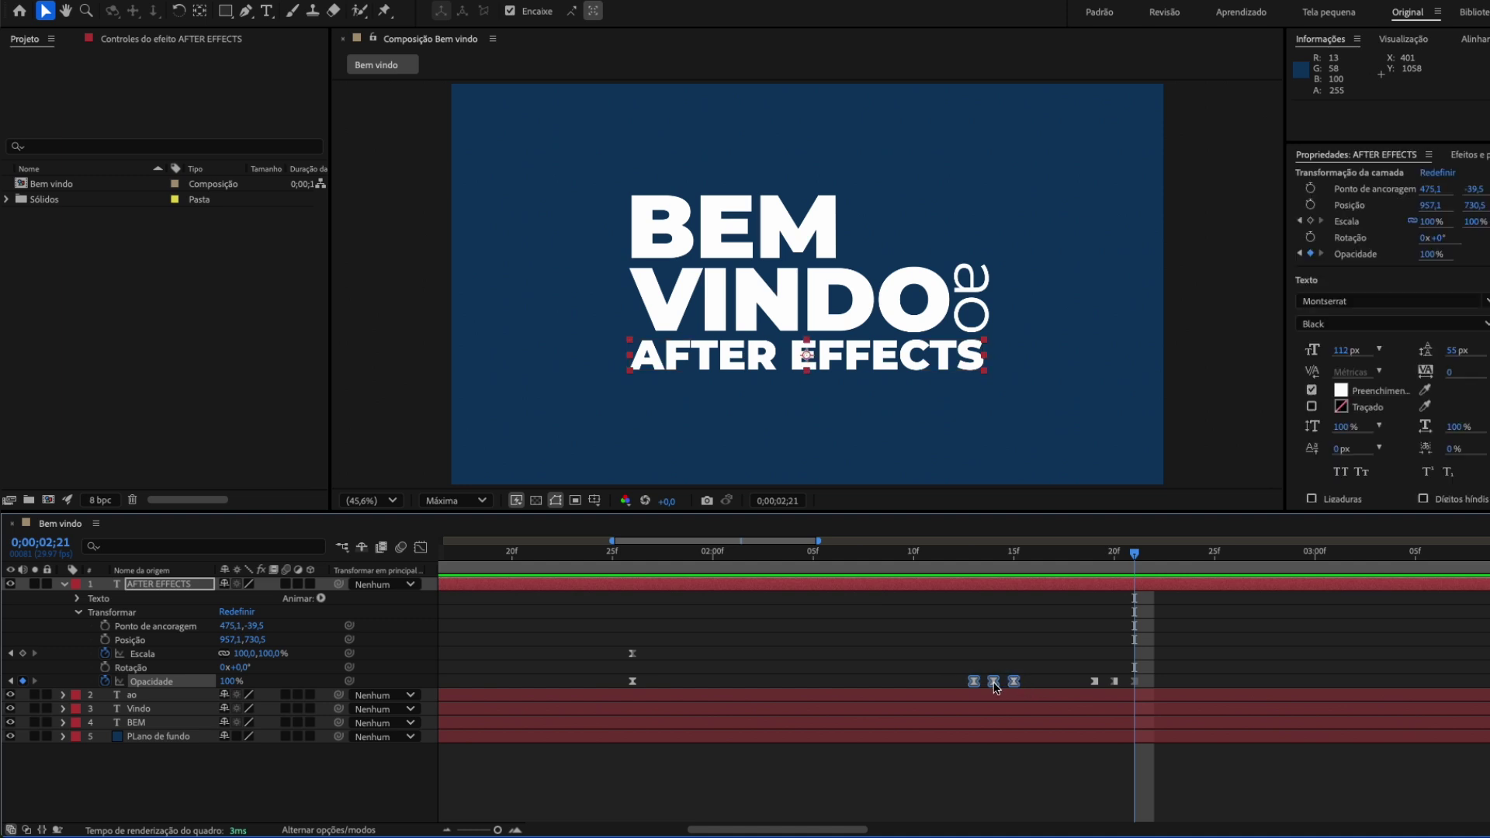
pyautogui.rightClick(994, 683)
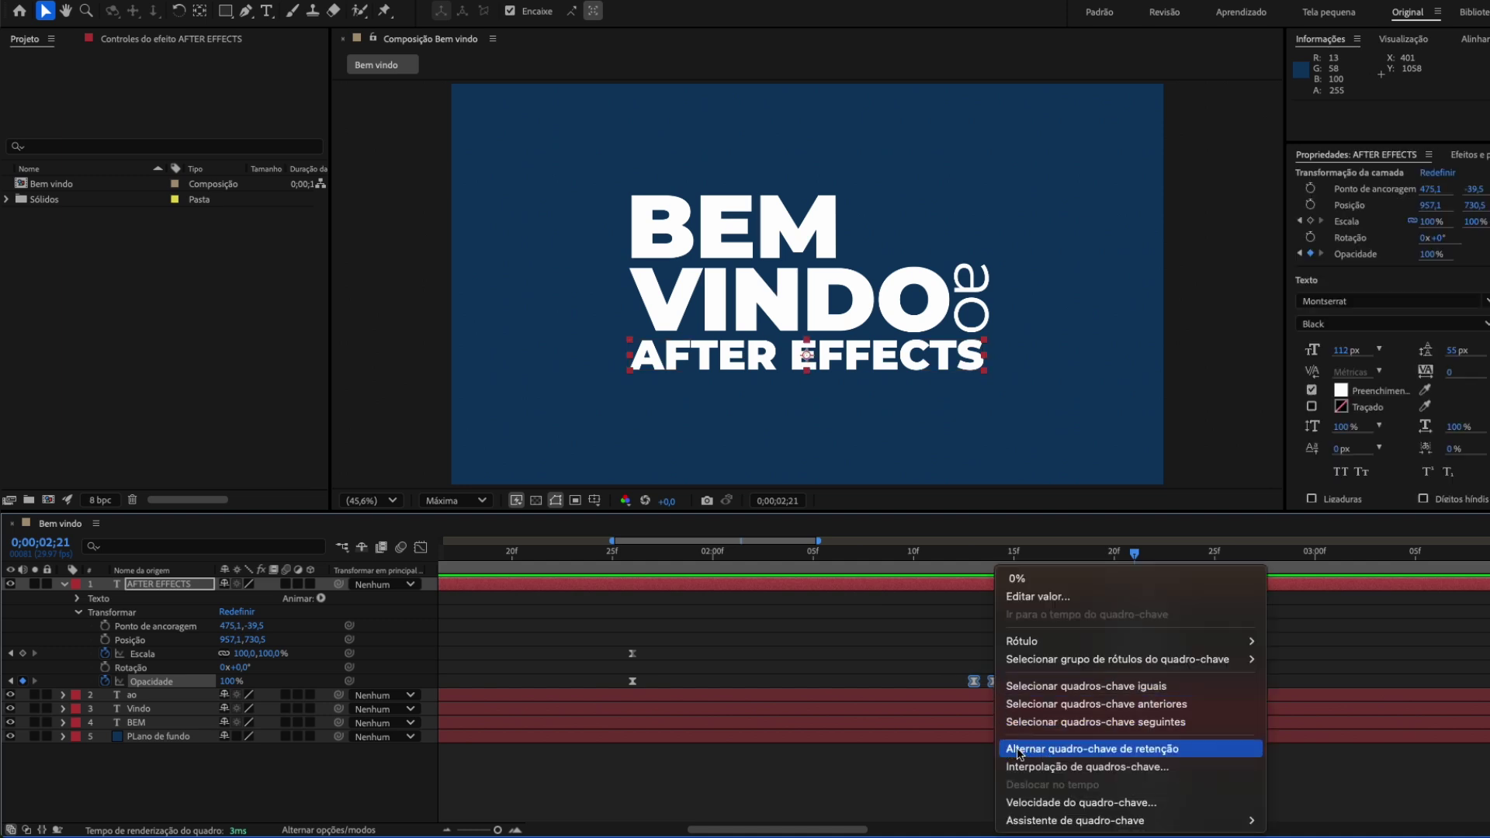
pyautogui.click(1041, 750)
# Preview the AFTER EFFECTS flicker from 0;00;01;19 and replay it from 0;00;02;11
pyautogui.click(933, 558)
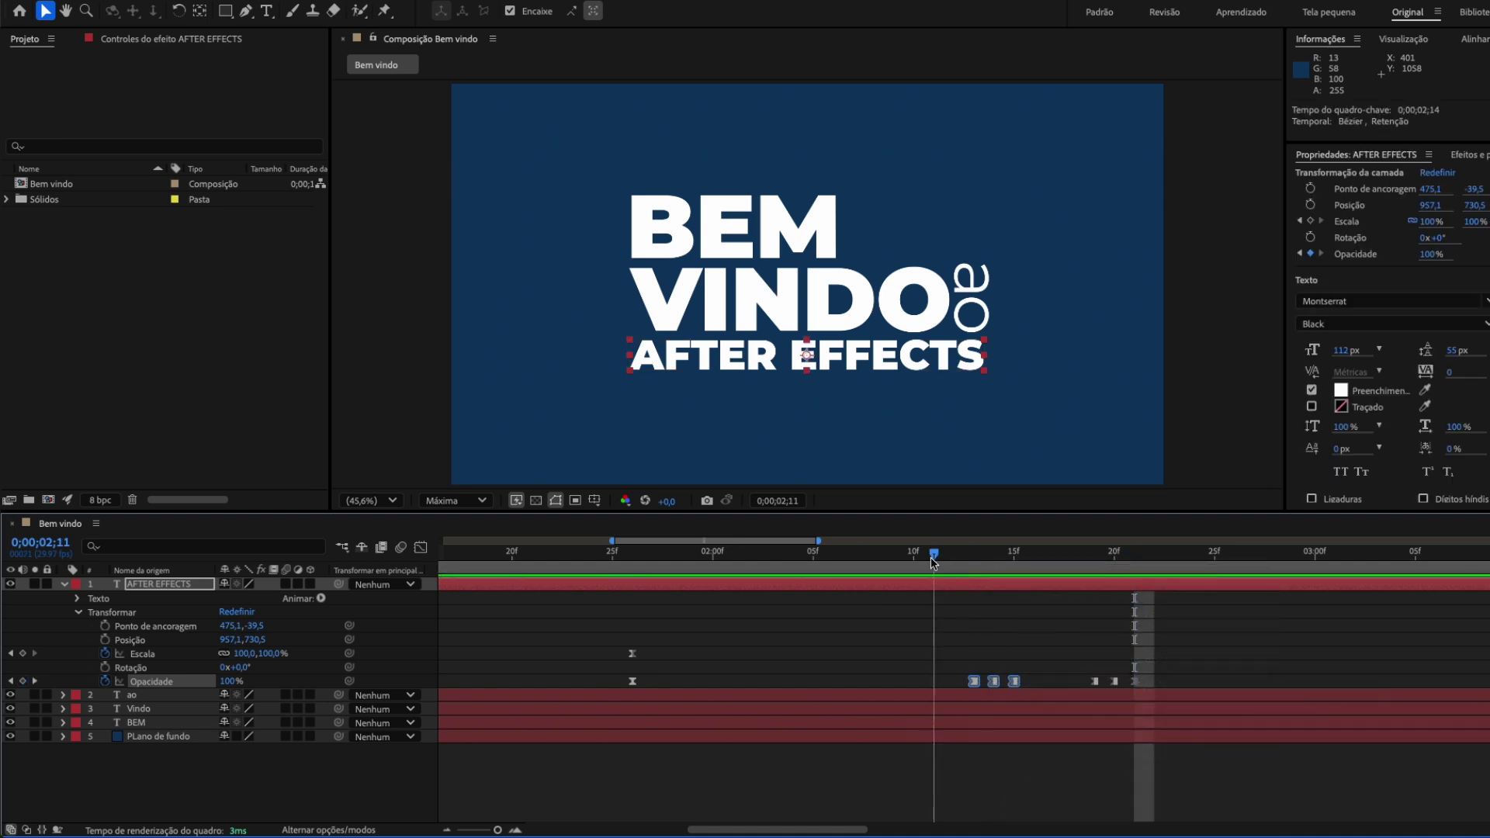
pyautogui.moveTo(932, 562); pyautogui.dragTo(493, 559)
pyautogui.press('space')
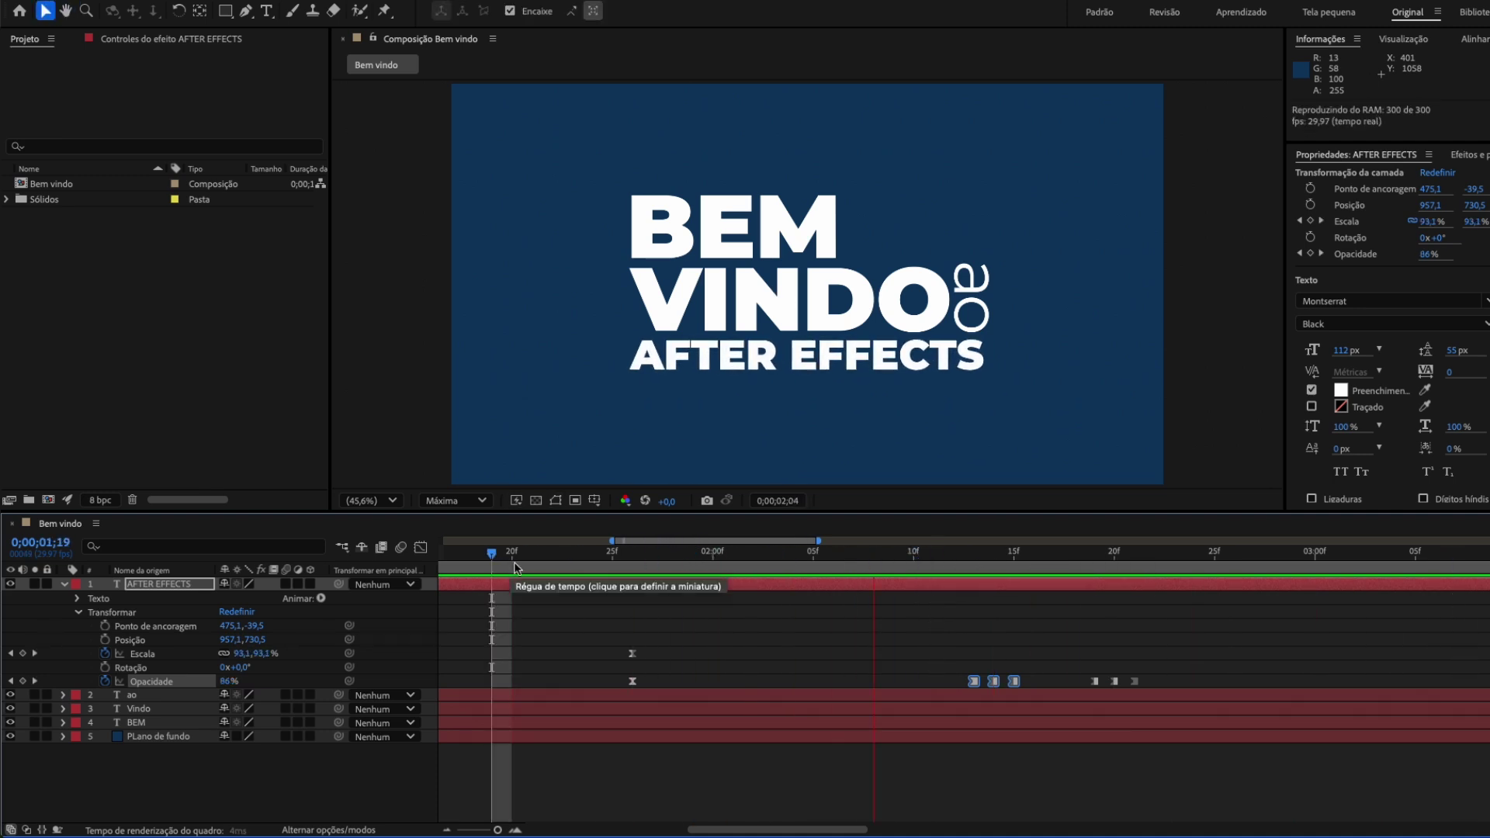
pyautogui.press('space')
pyautogui.press('space')
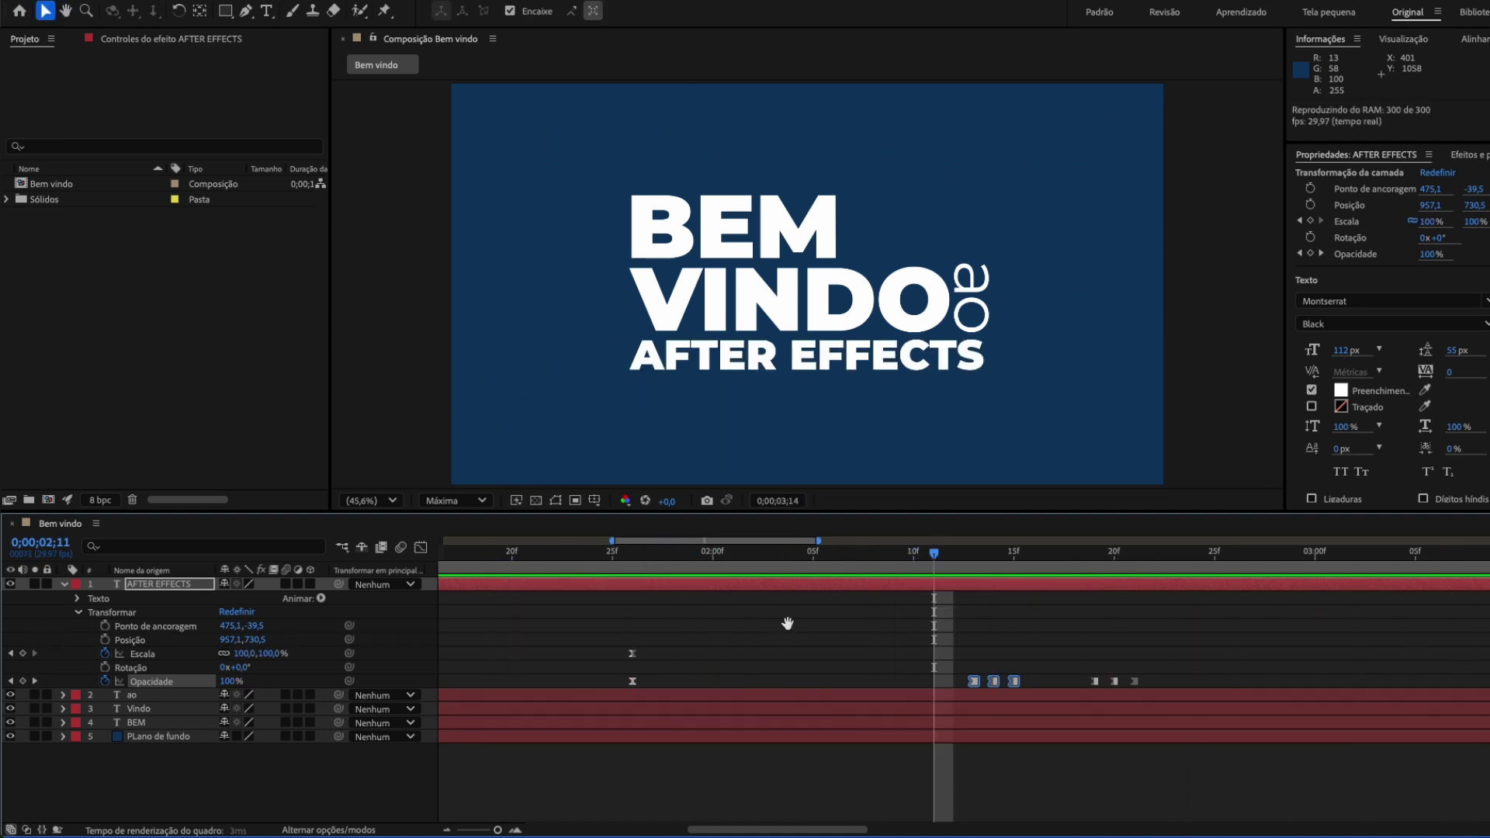
pyautogui.press('space')
# Begin a third flicker on AFTER EFFECTS with Opacity keyframes of 100% at 0;00;02;25 and 0% at 0;00;02;26
pyautogui.press('-')
pyautogui.press('-')
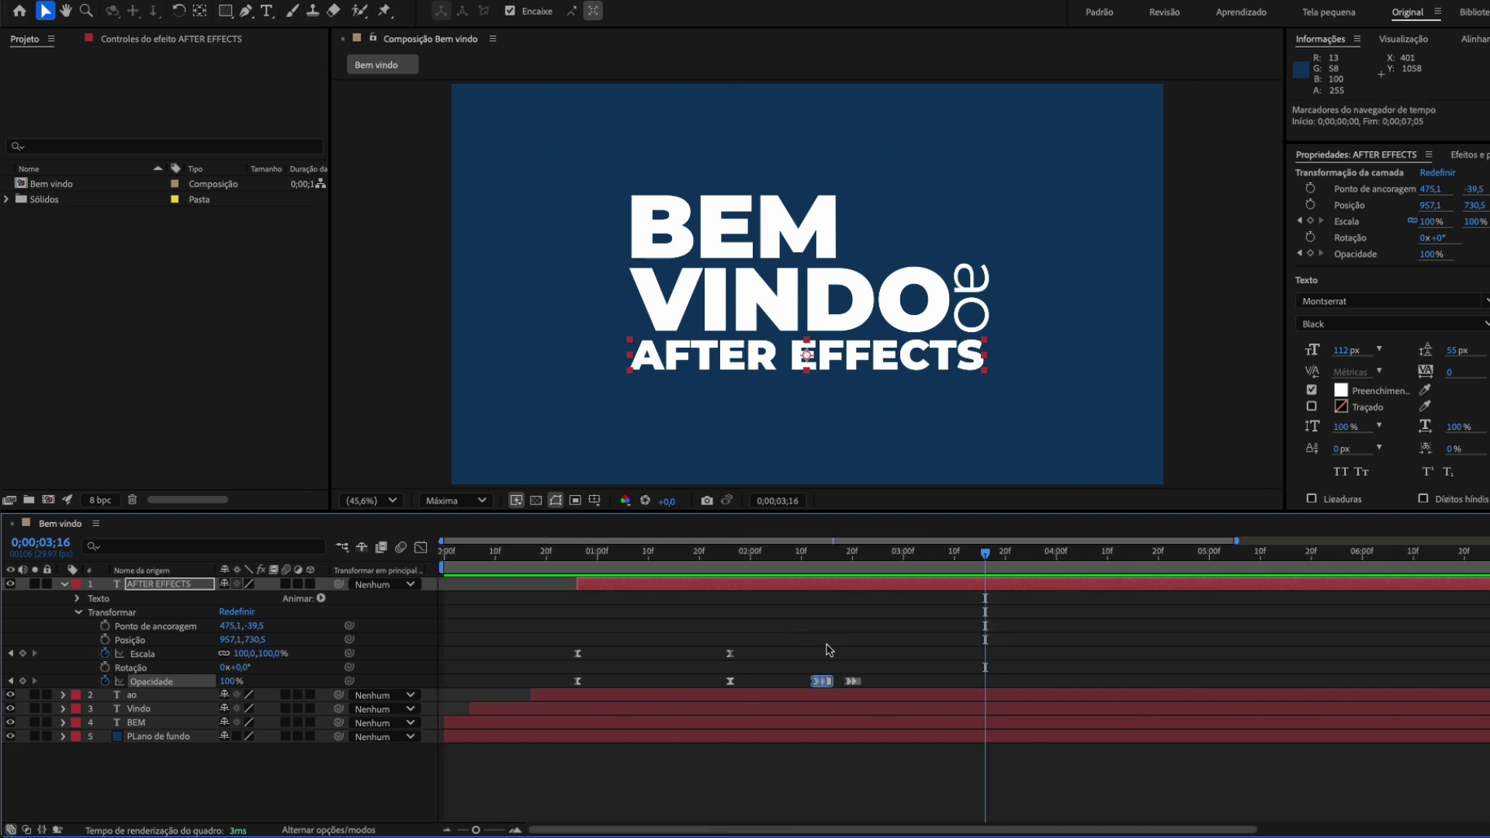
pyautogui.press('=')
pyautogui.moveTo(850, 830); pyautogui.dragTo(757, 829)
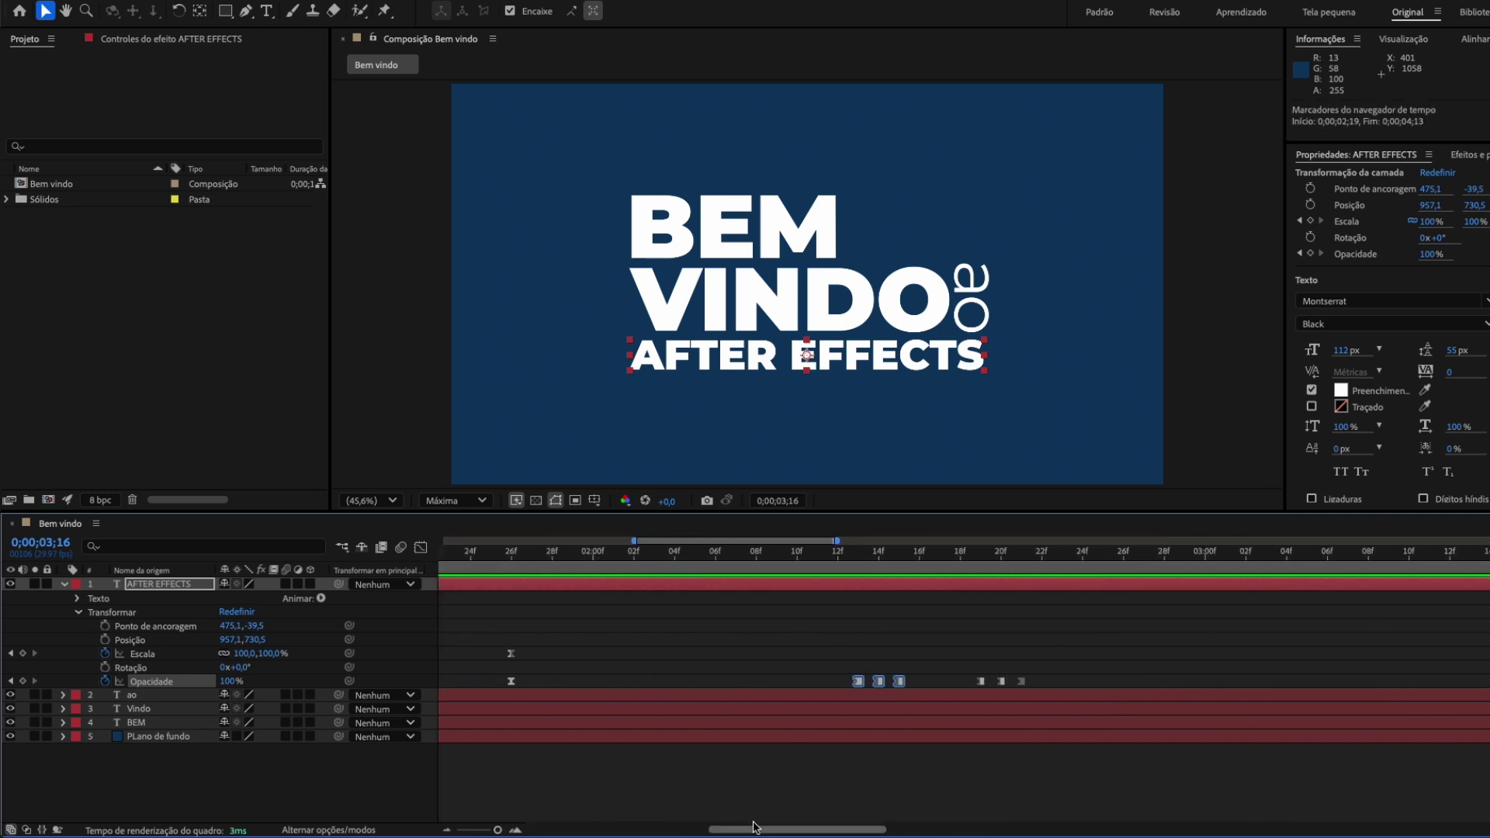
pyautogui.click(904, 568)
pyautogui.moveTo(902, 560); pyautogui.dragTo(1100, 564)
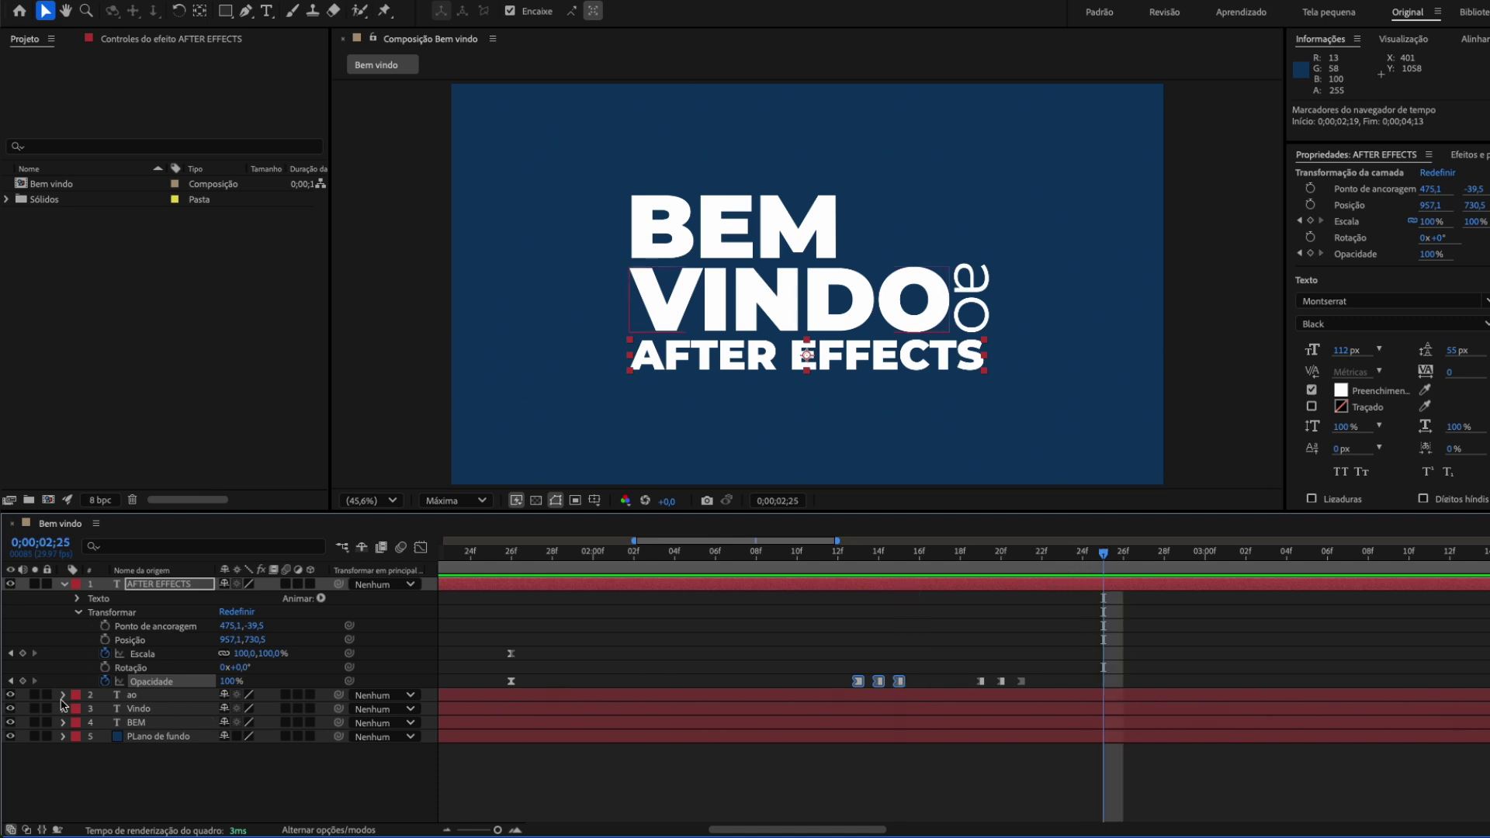
pyautogui.click(23, 682)
pyautogui.moveTo(1106, 561); pyautogui.dragTo(1124, 560)
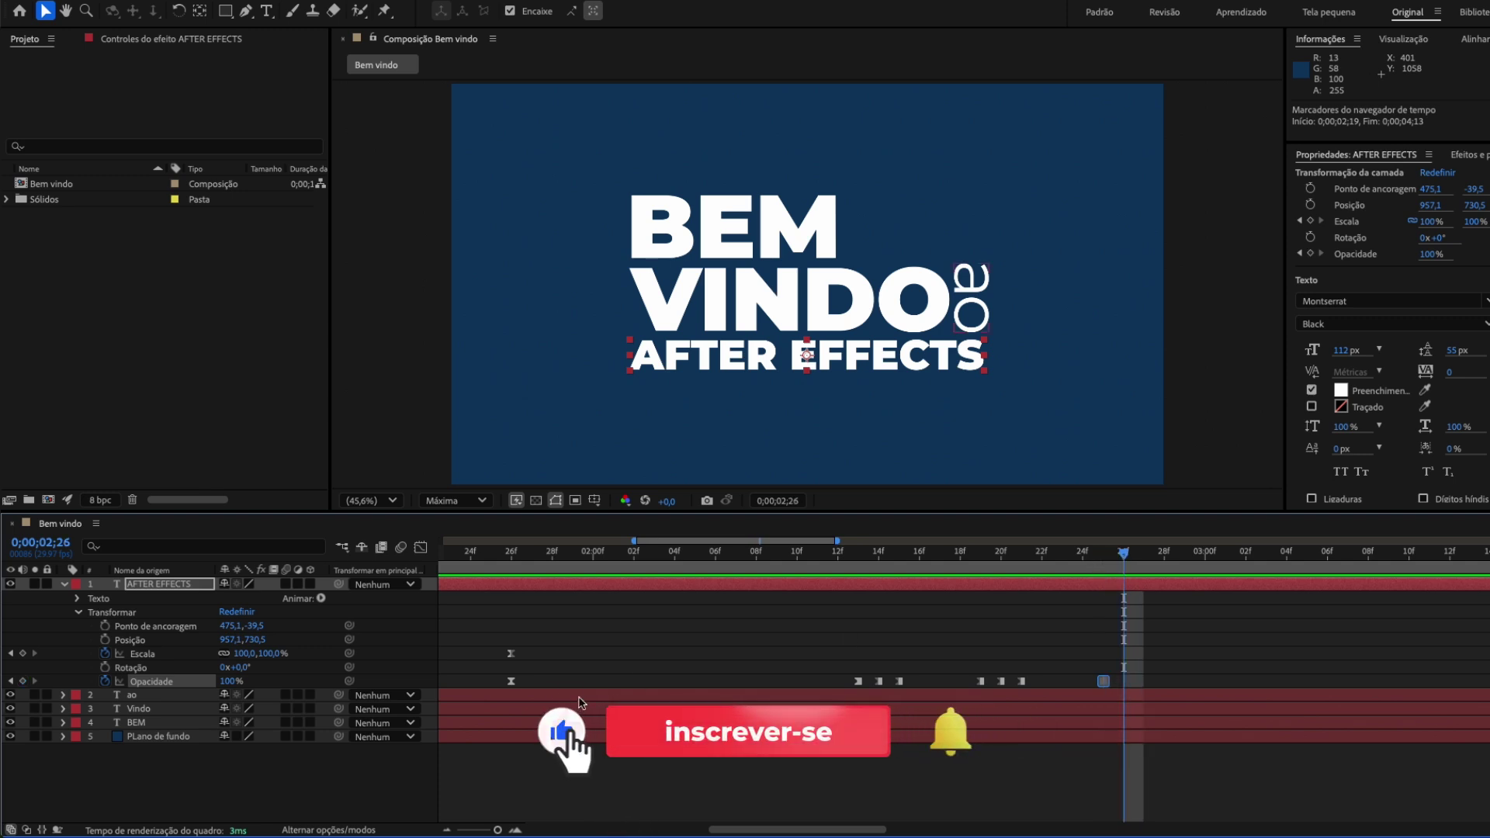
pyautogui.moveTo(227, 683); pyautogui.dragTo(16, 690)
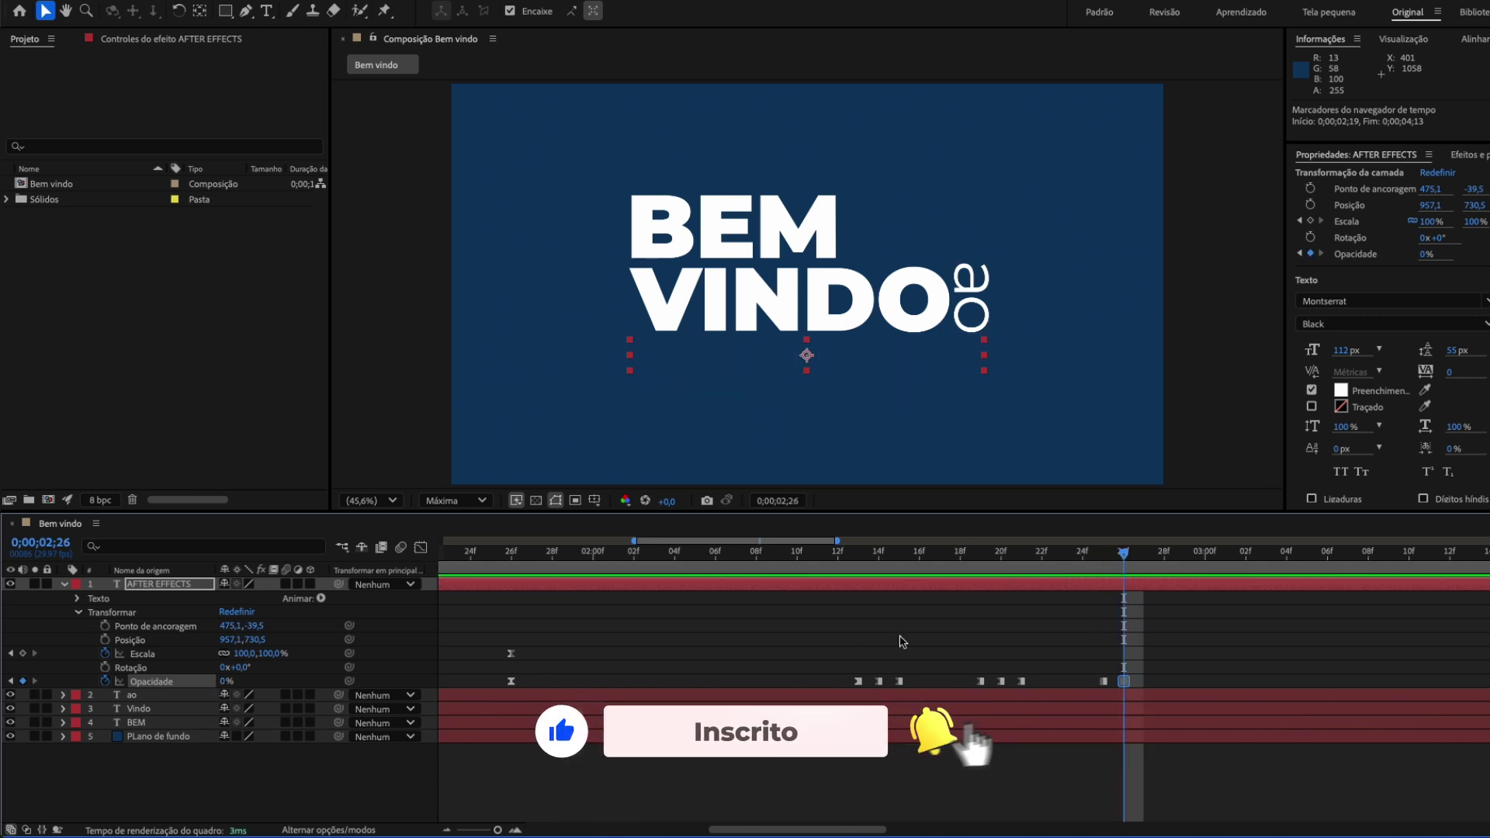
# Complete the third AFTER EFFECTS flicker with an Opacity keyframe of 100% at 0;00;02;27, and collapse the layer's properties
pyautogui.press('pagedown')
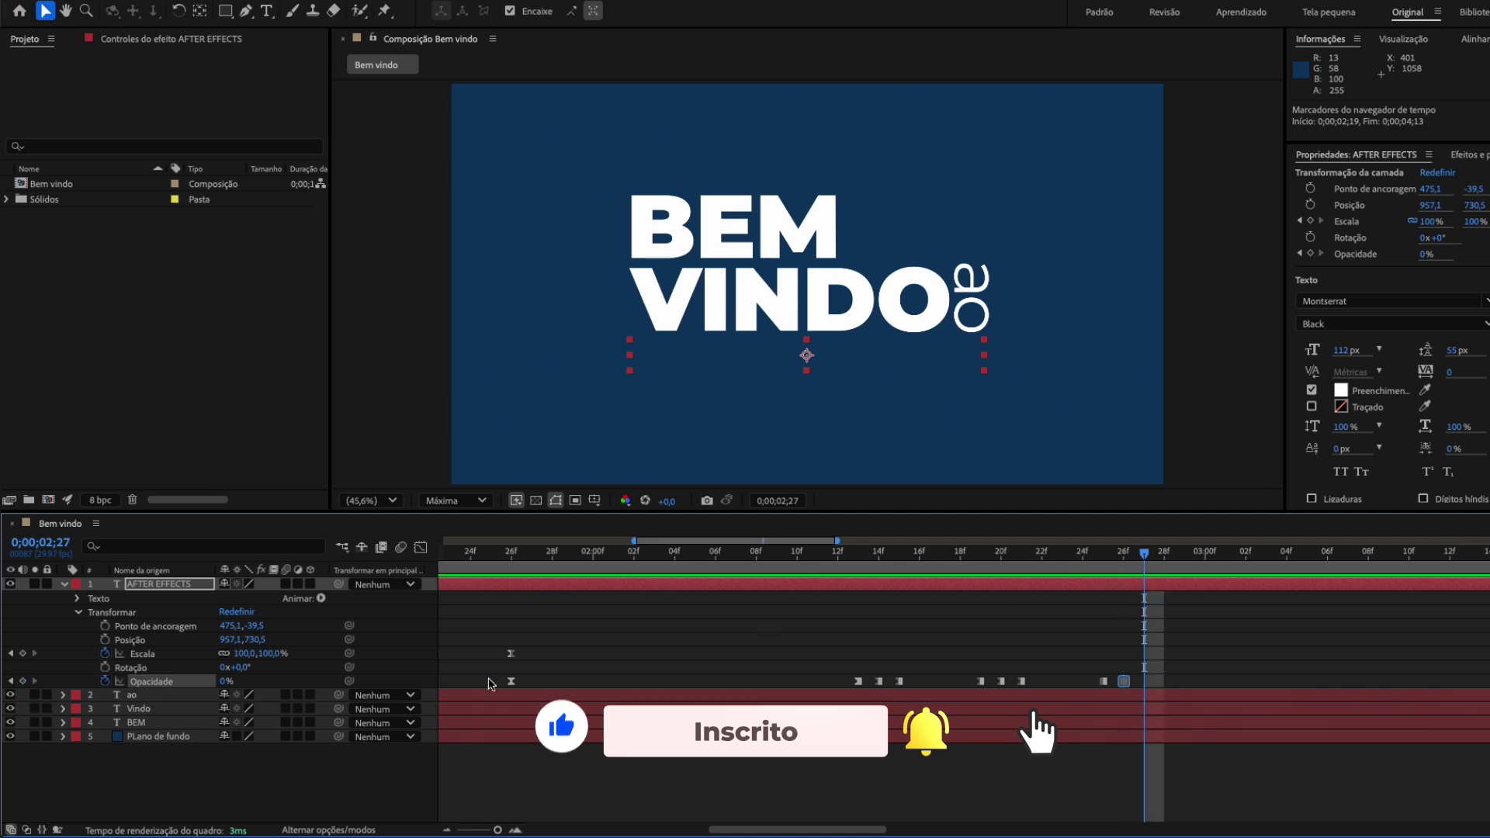
pyautogui.moveTo(225, 683); pyautogui.dragTo(569, 682)
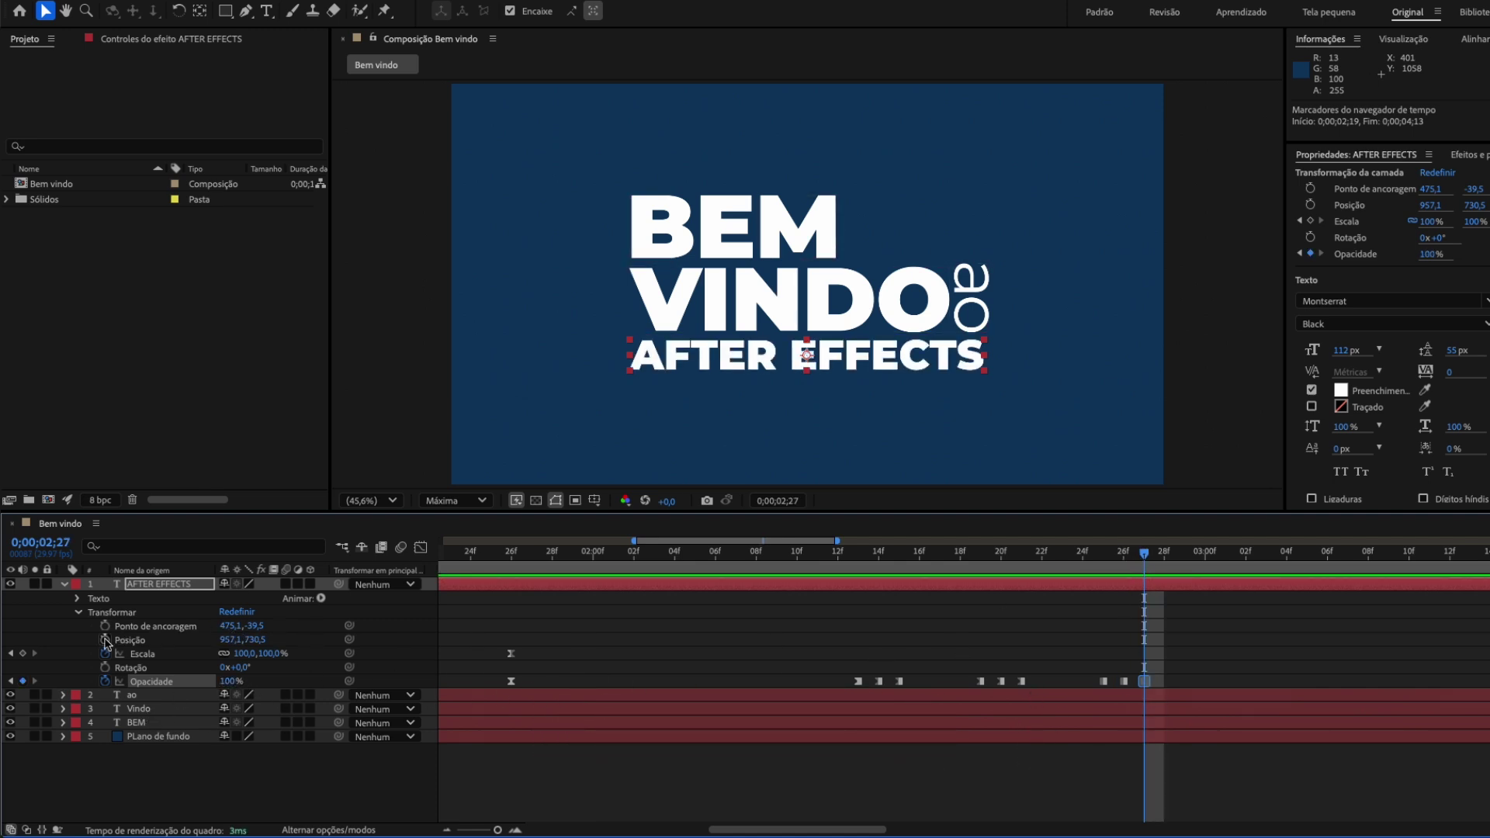
pyautogui.click(78, 613)
pyautogui.click(65, 584)
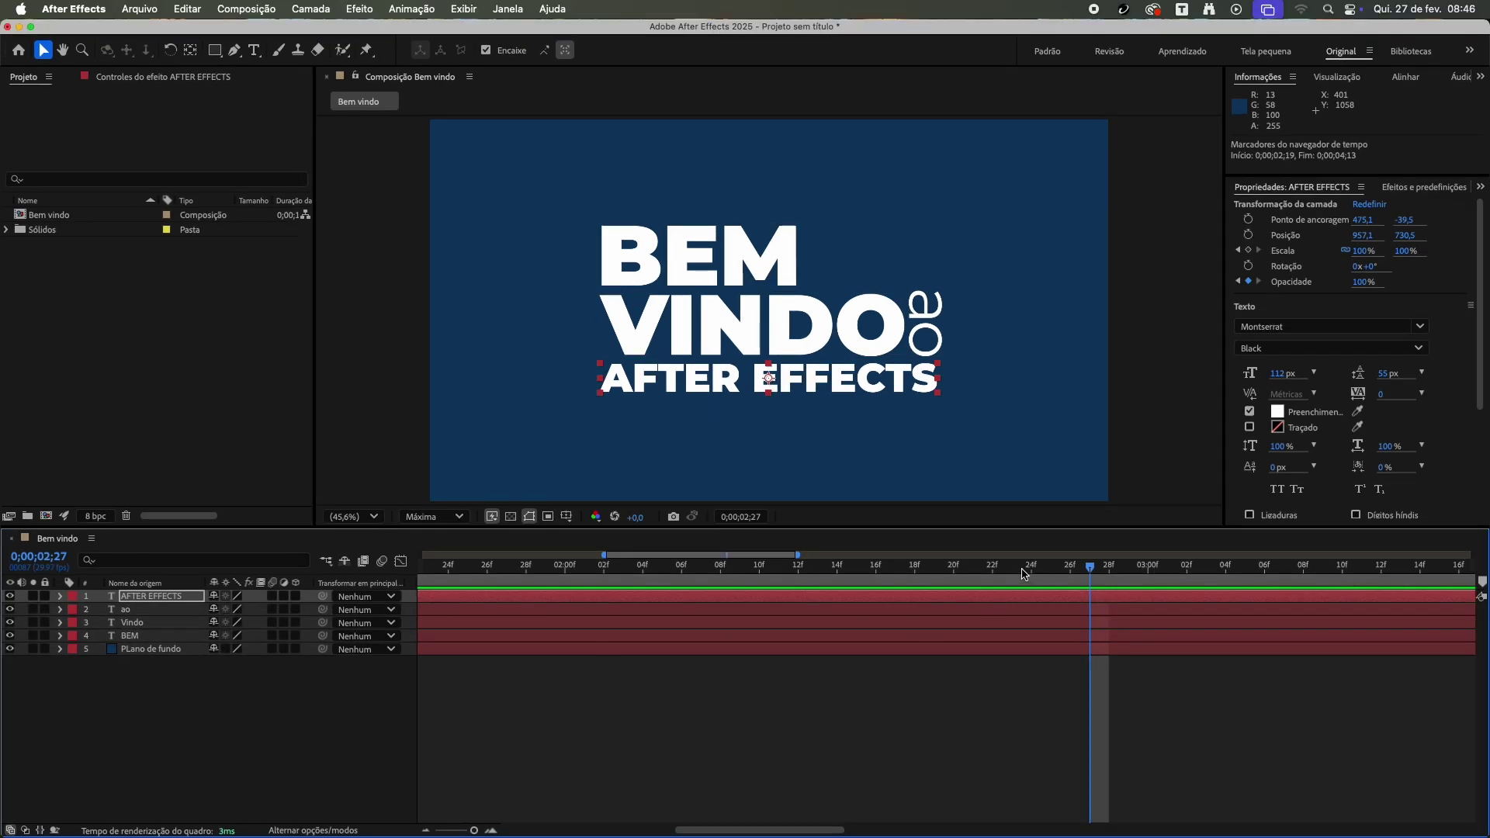
# Show the composition's full duration in the timeline and preview the whole animation from the start
pyautogui.moveTo(1021, 576); pyautogui.dragTo(545, 576)
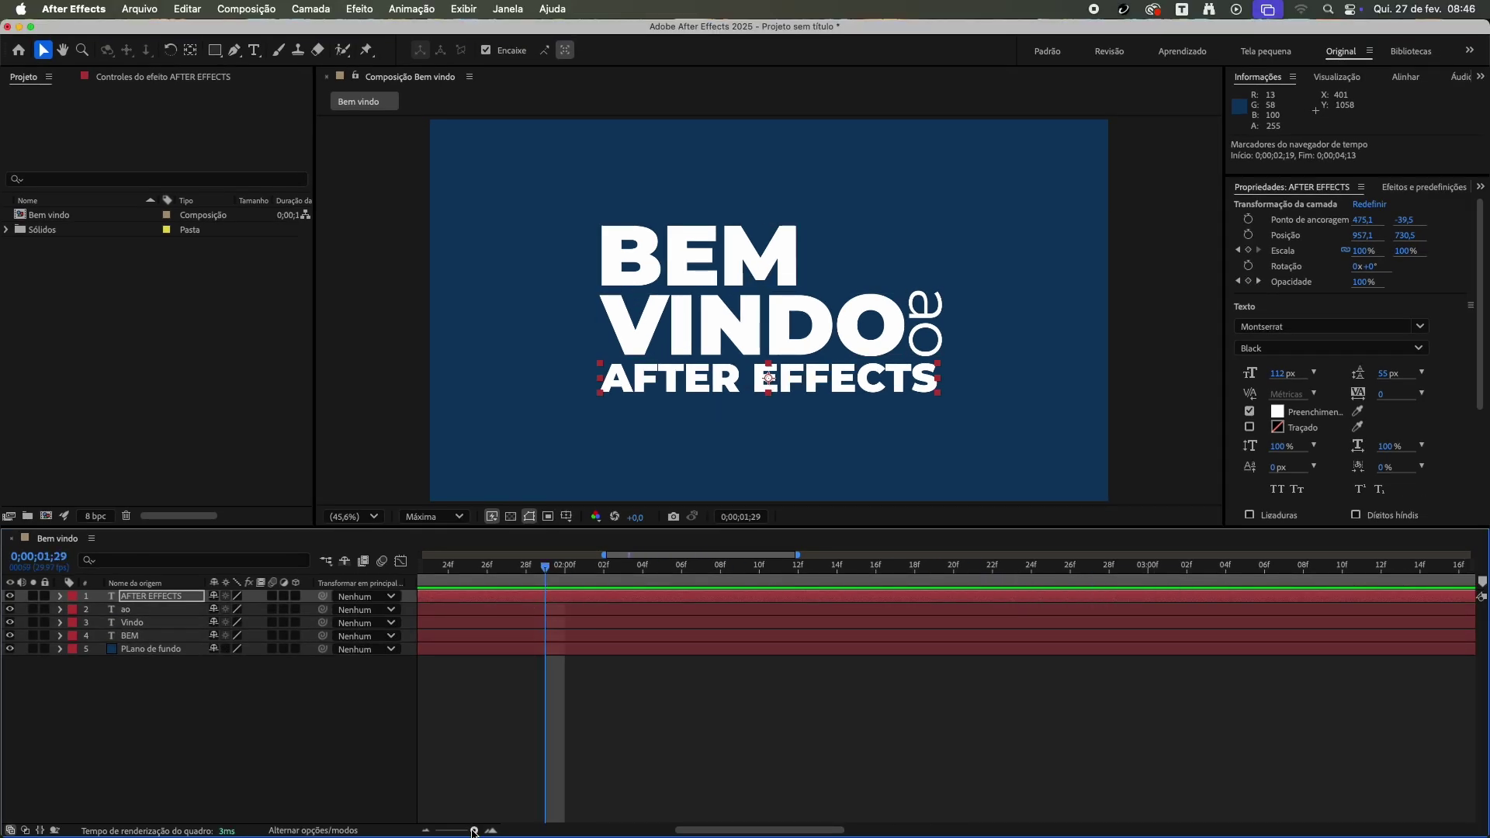
pyautogui.moveTo(603, 560); pyautogui.dragTo(420, 556)
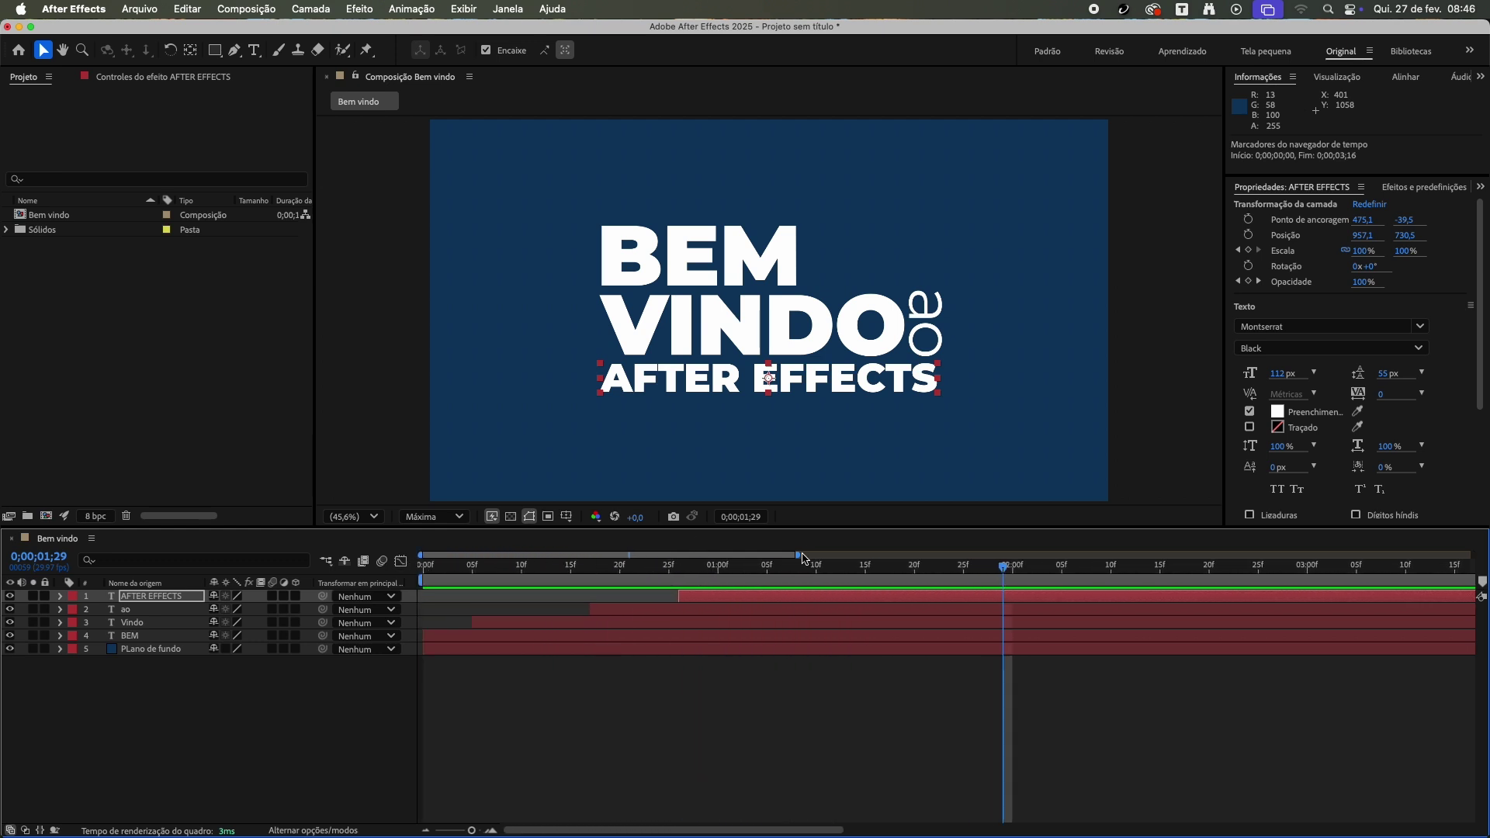
pyautogui.moveTo(802, 557); pyautogui.dragTo(1473, 556)
pyautogui.press('space')
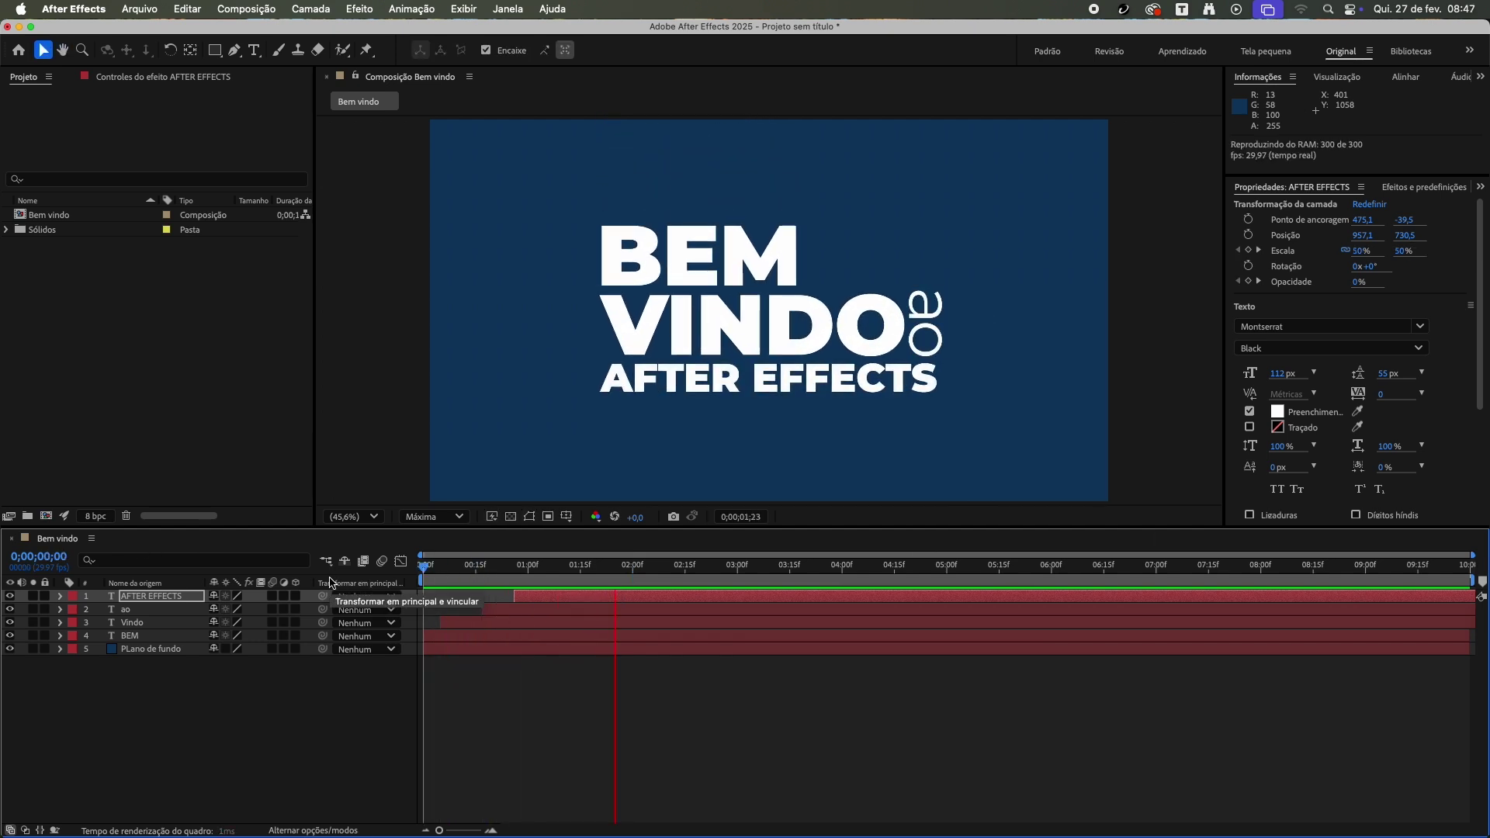
pyautogui.press('space')
# Try starting the AFTER EFFECTS layer three frames earlier, at 0;00;00;23, and preview the timing
pyautogui.moveTo(469, 581); pyautogui.dragTo(538, 603)
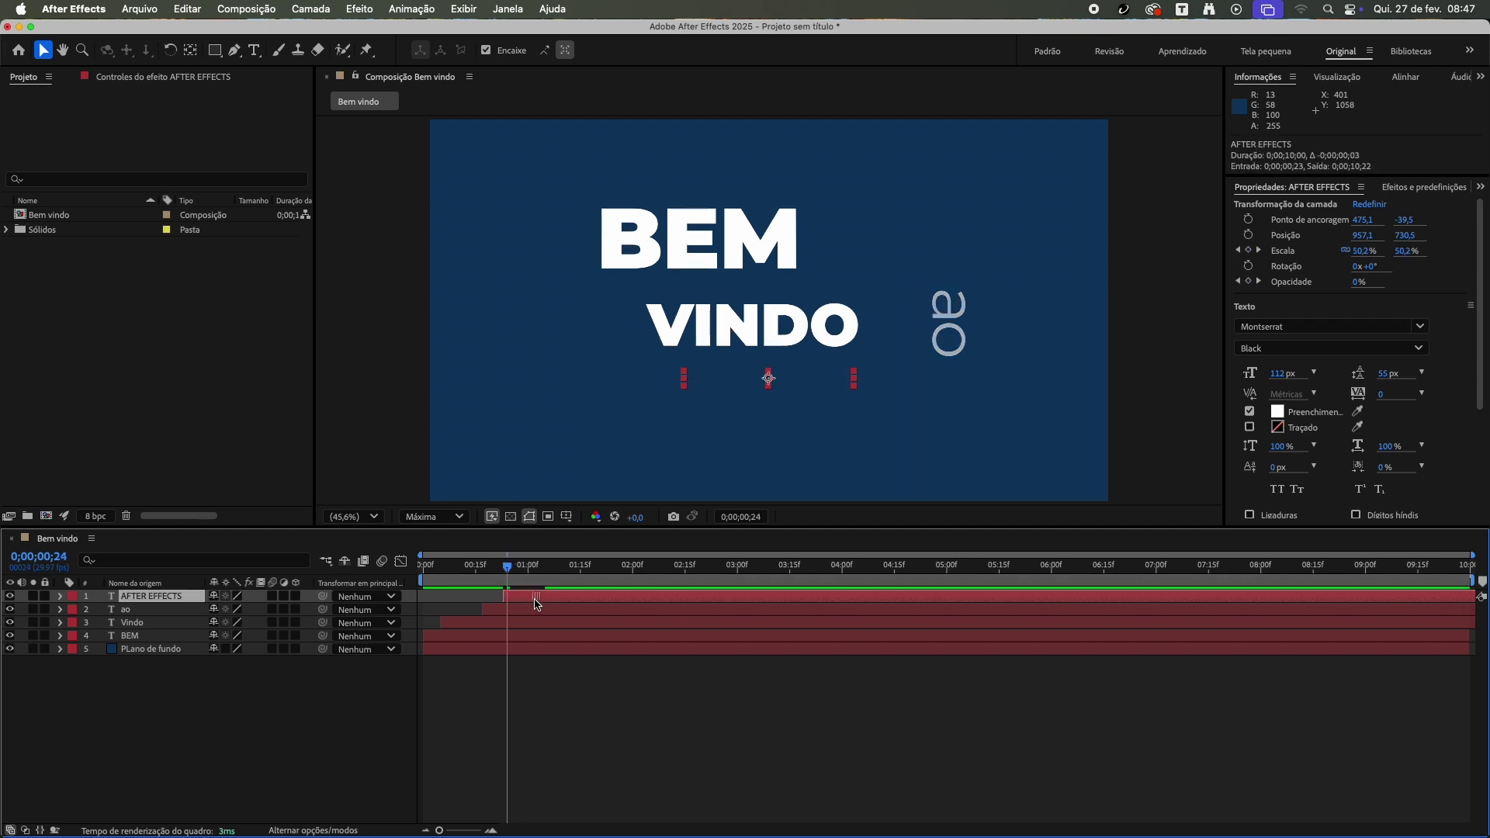
pyautogui.press('space')
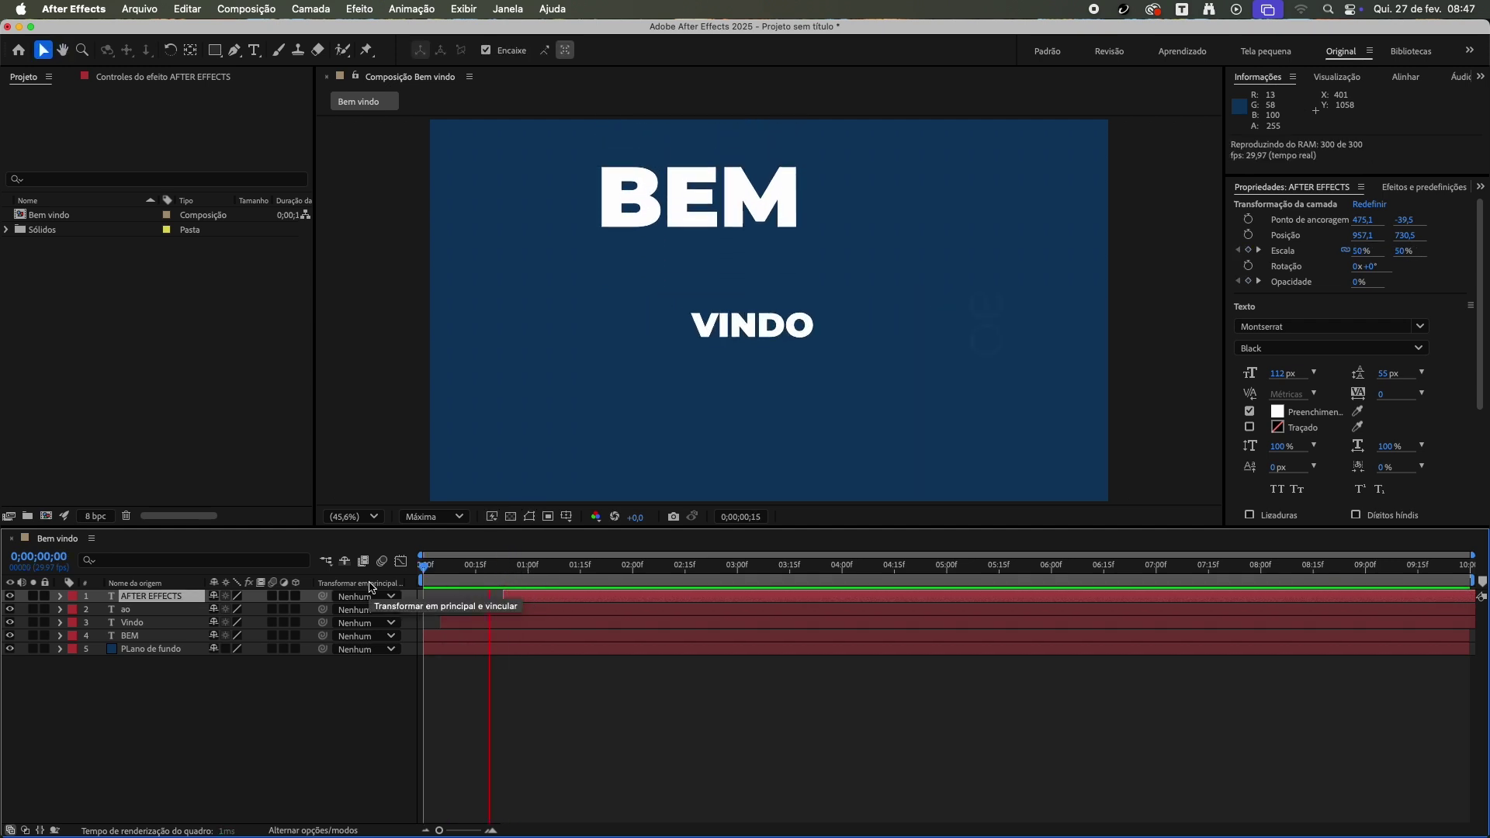
# Delay the AFTER EFFECTS layer so it starts at about 0;00;01;03, and preview the animation from the beginning
pyautogui.click(495, 578)
pyautogui.moveTo(496, 578); pyautogui.dragTo(609, 596)
pyautogui.press('space')
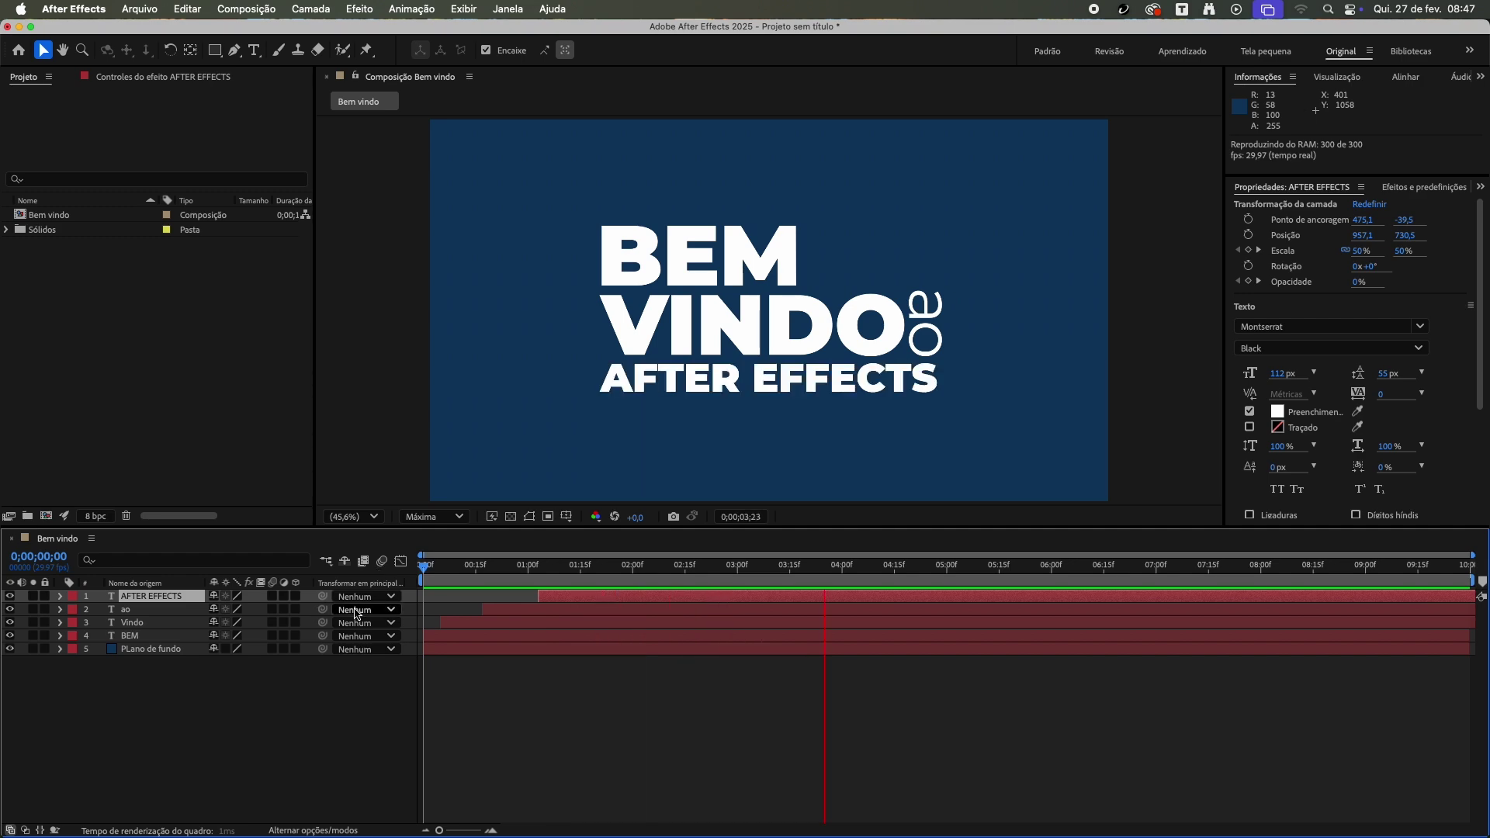
pyautogui.press('space')
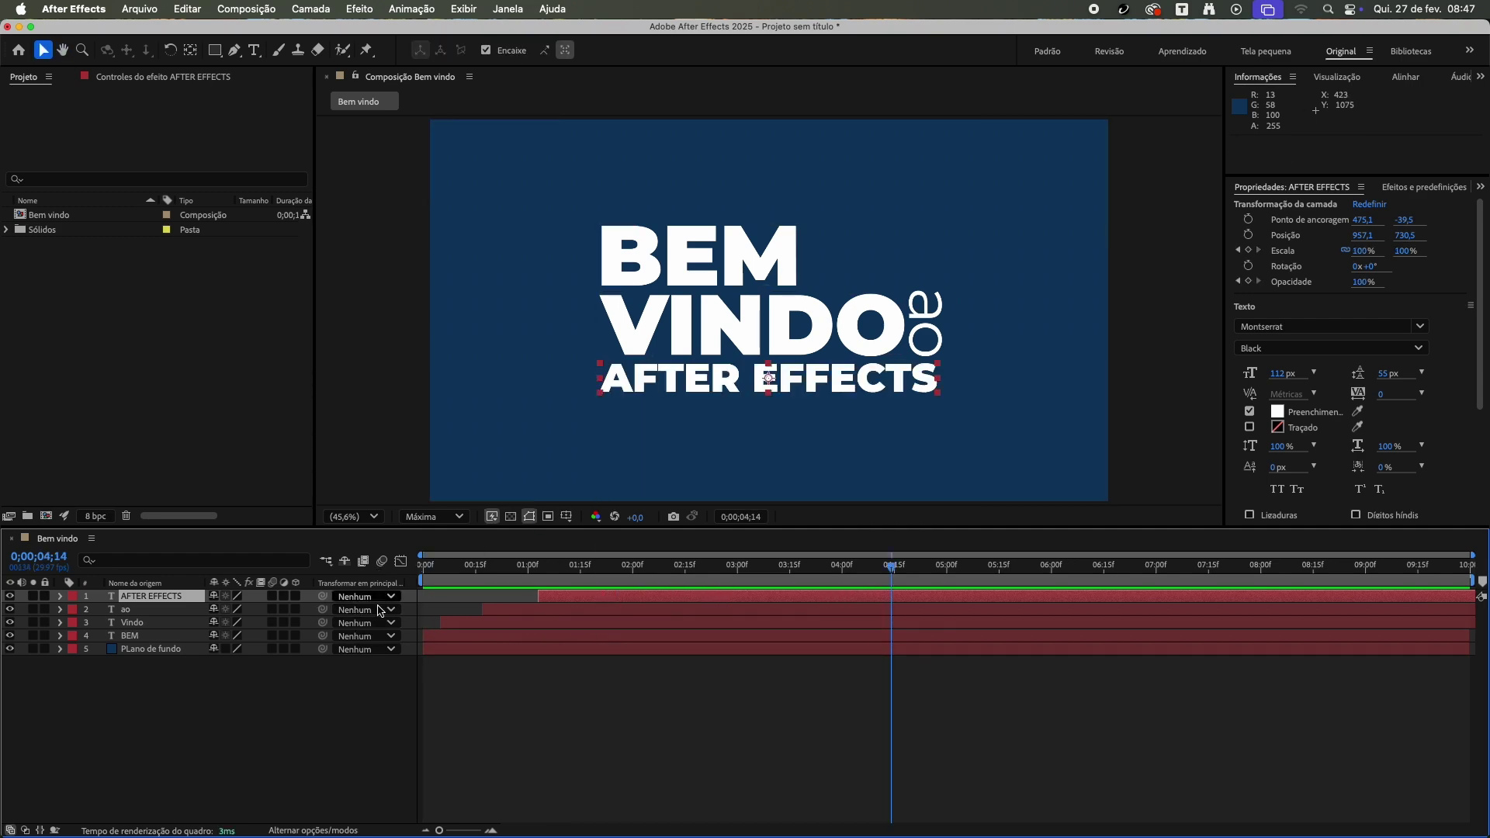